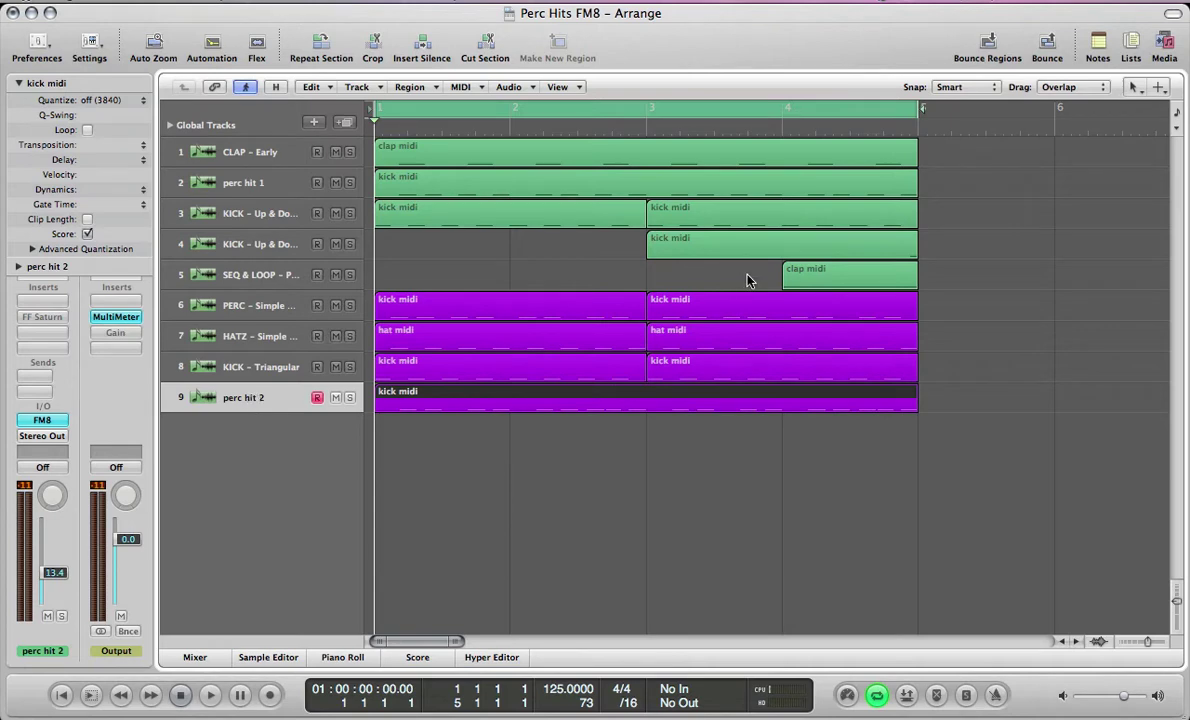
Step: Play back the perc hit 1 track and the perc hit 2 track one after the other
click(256, 187)
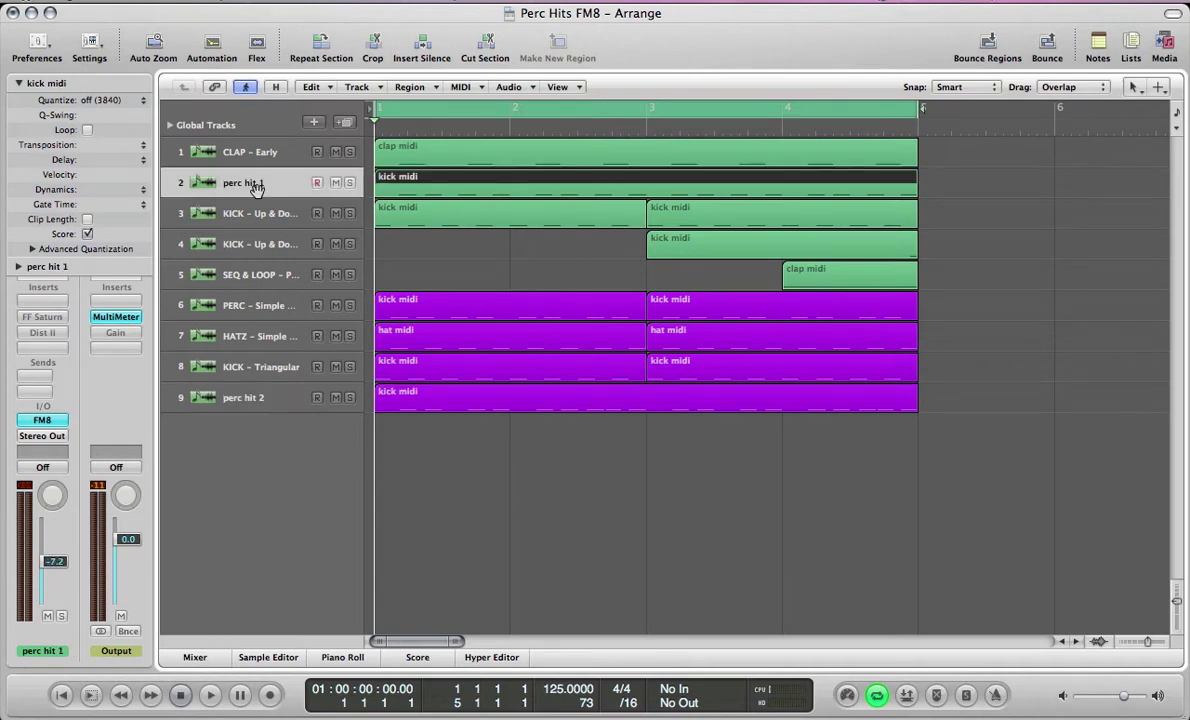
key(space)
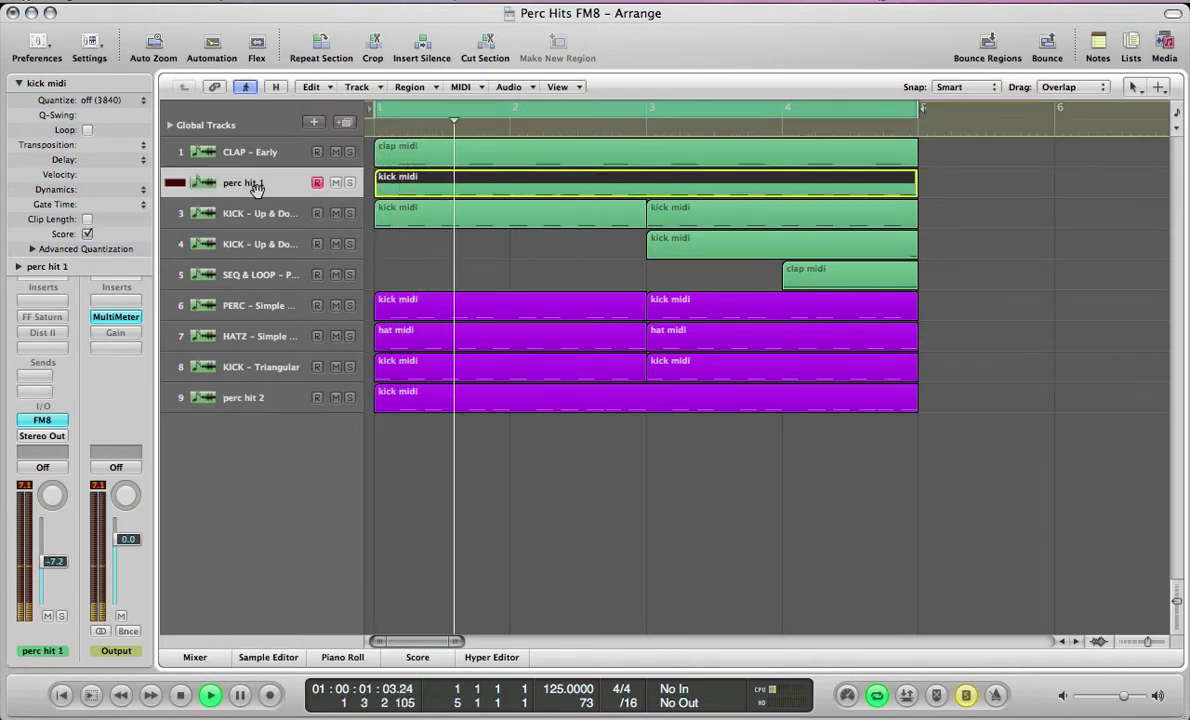
key(space)
click(283, 366)
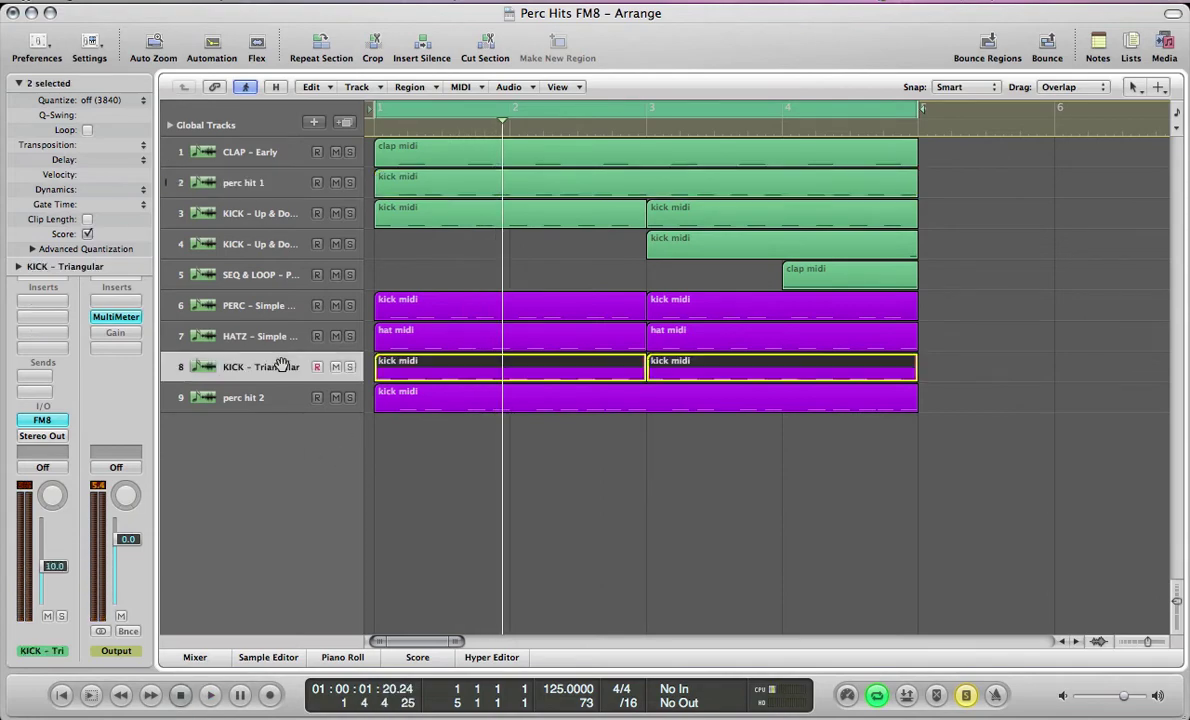
click(280, 398)
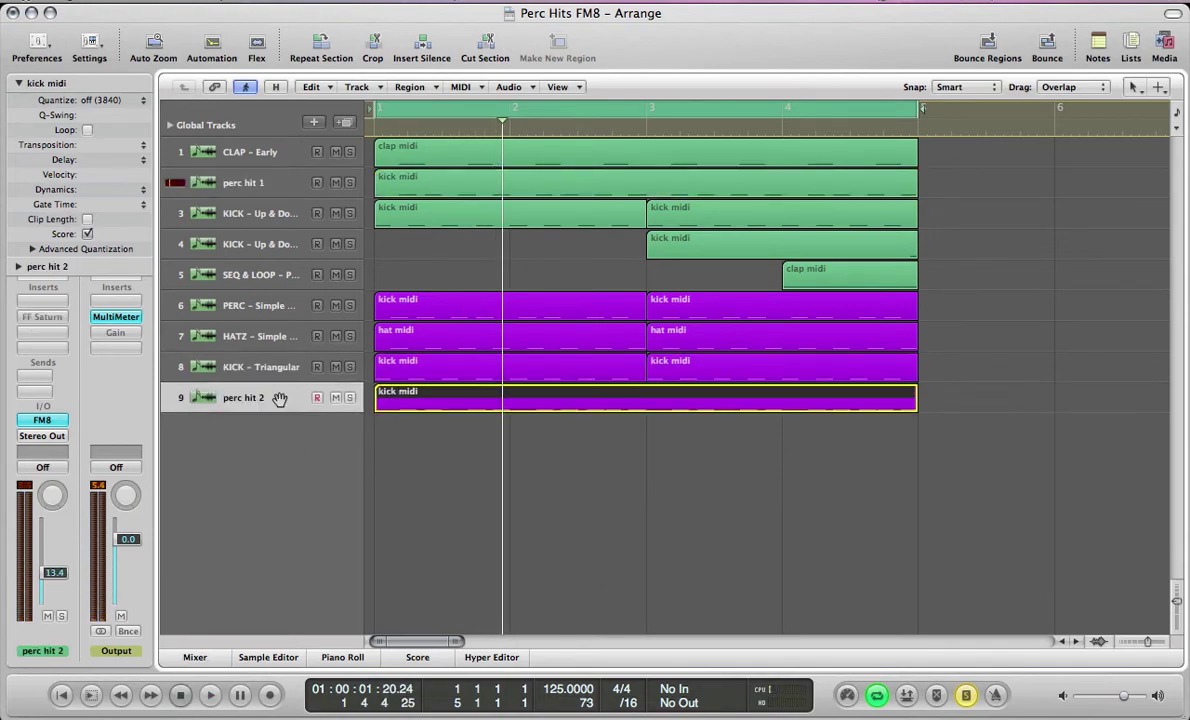
key(Return)
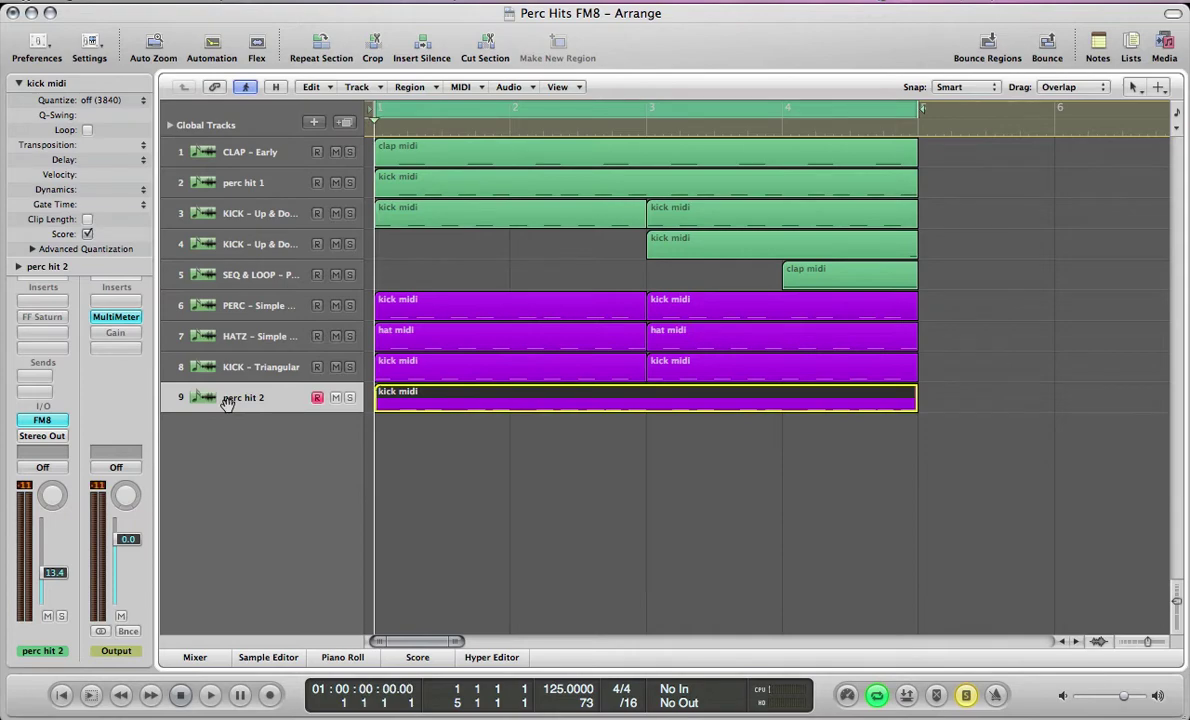
key(space)
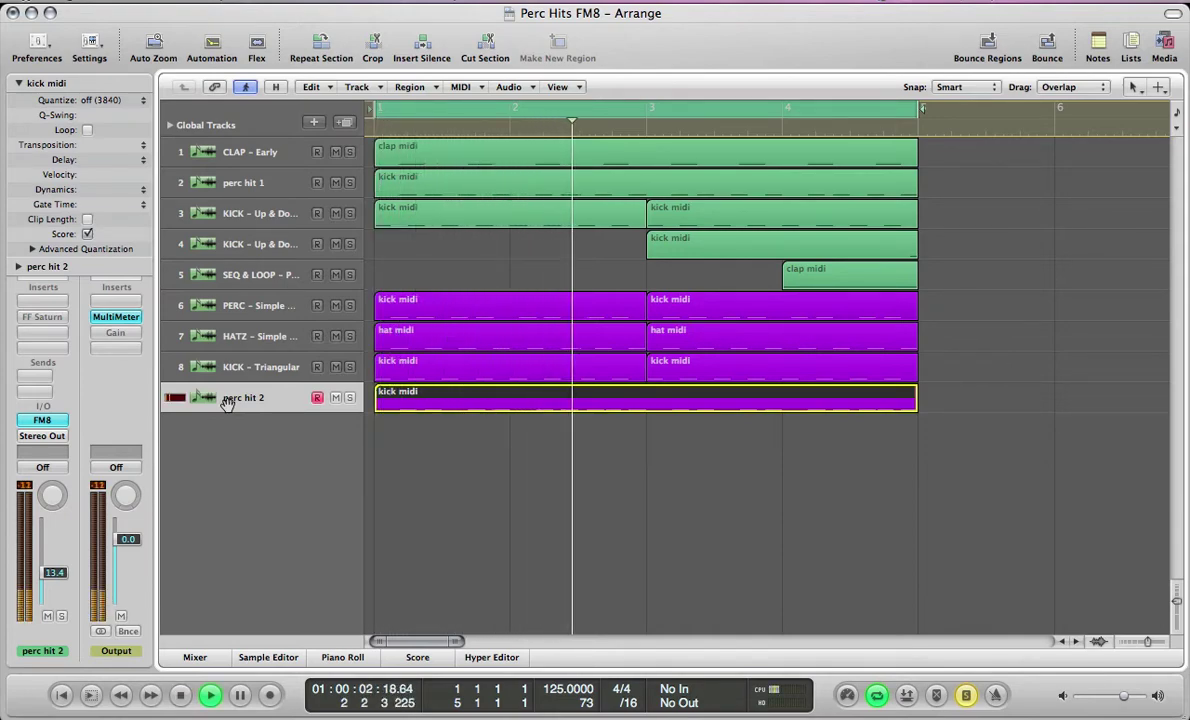
key(space)
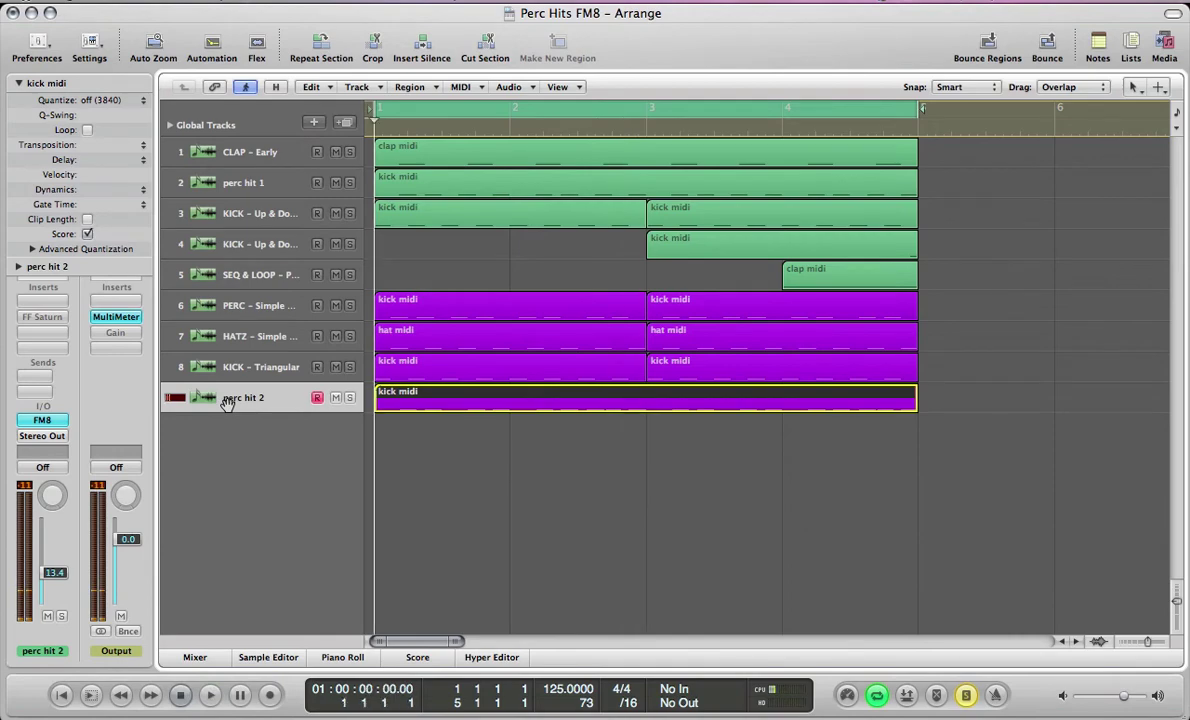
Step: Open the FM8 instrument of the perc hit 1 track and start a new sound in it
click(254, 185)
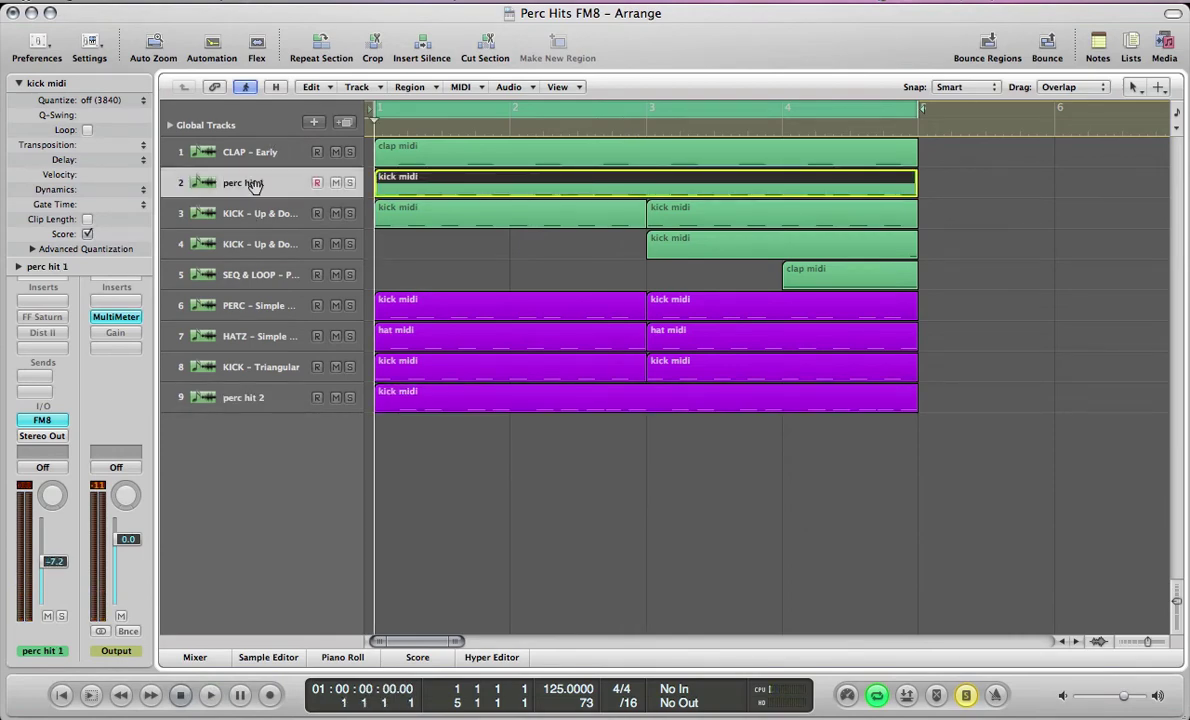
key(space)
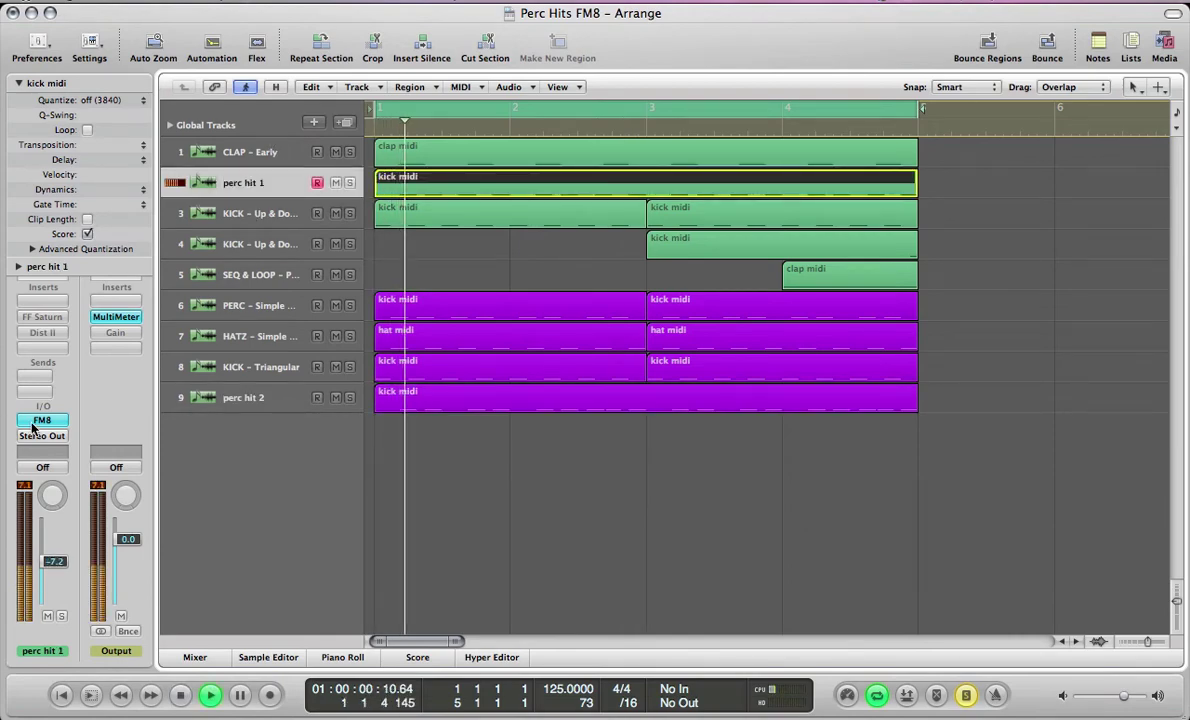
double_click(205, 152)
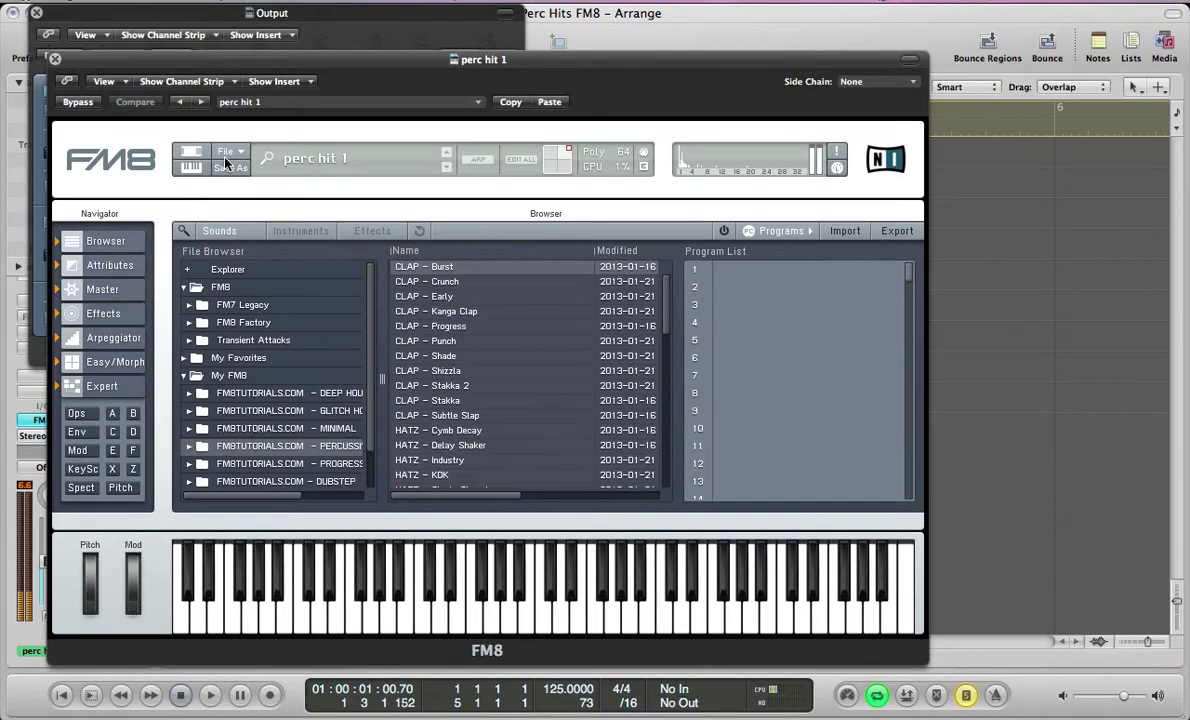
click(240, 150)
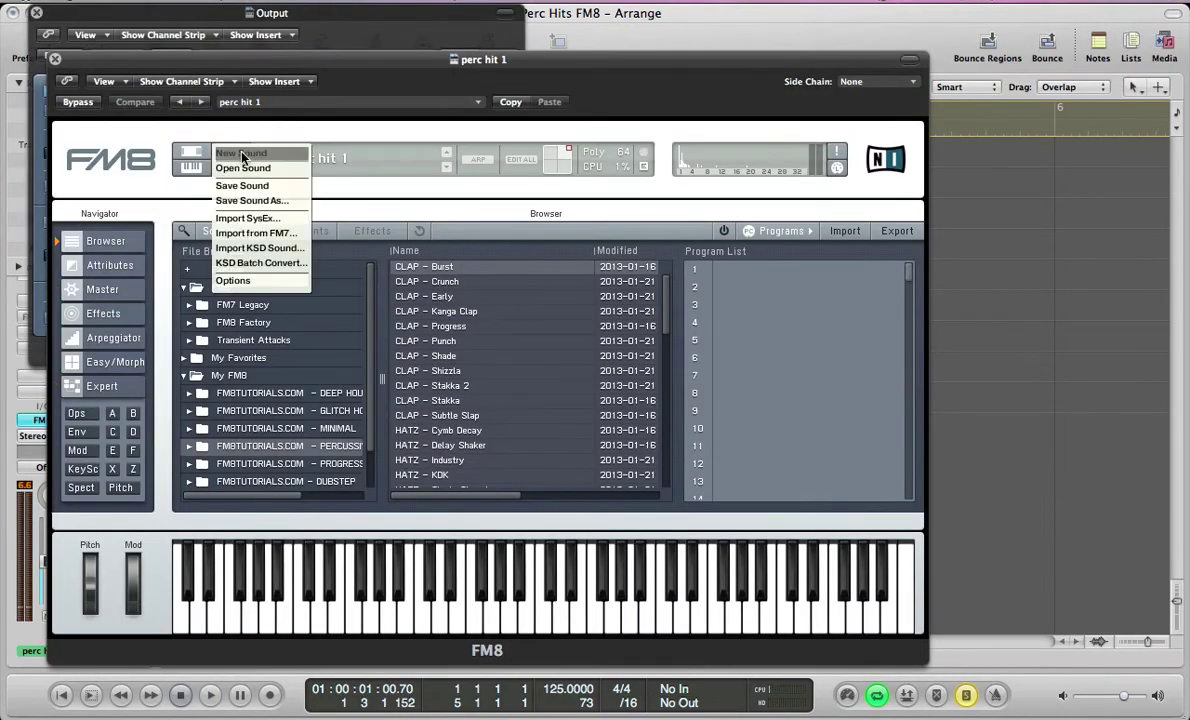
click(241, 153)
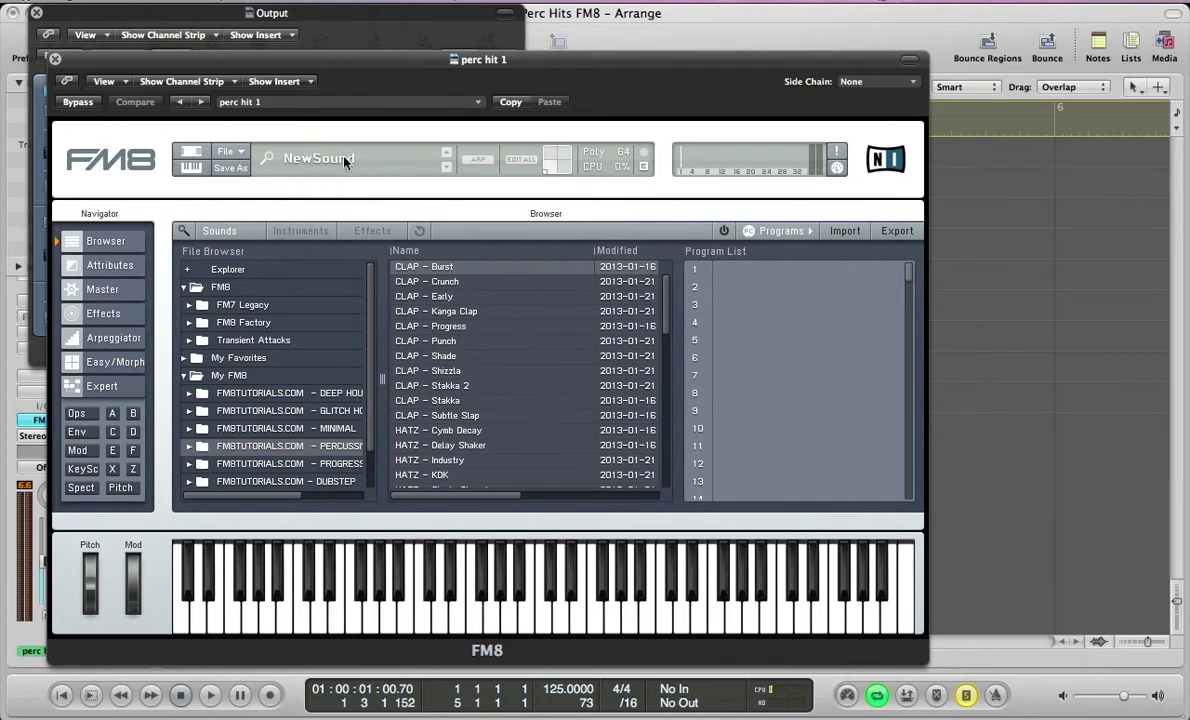
drag(411, 68, 486, 21)
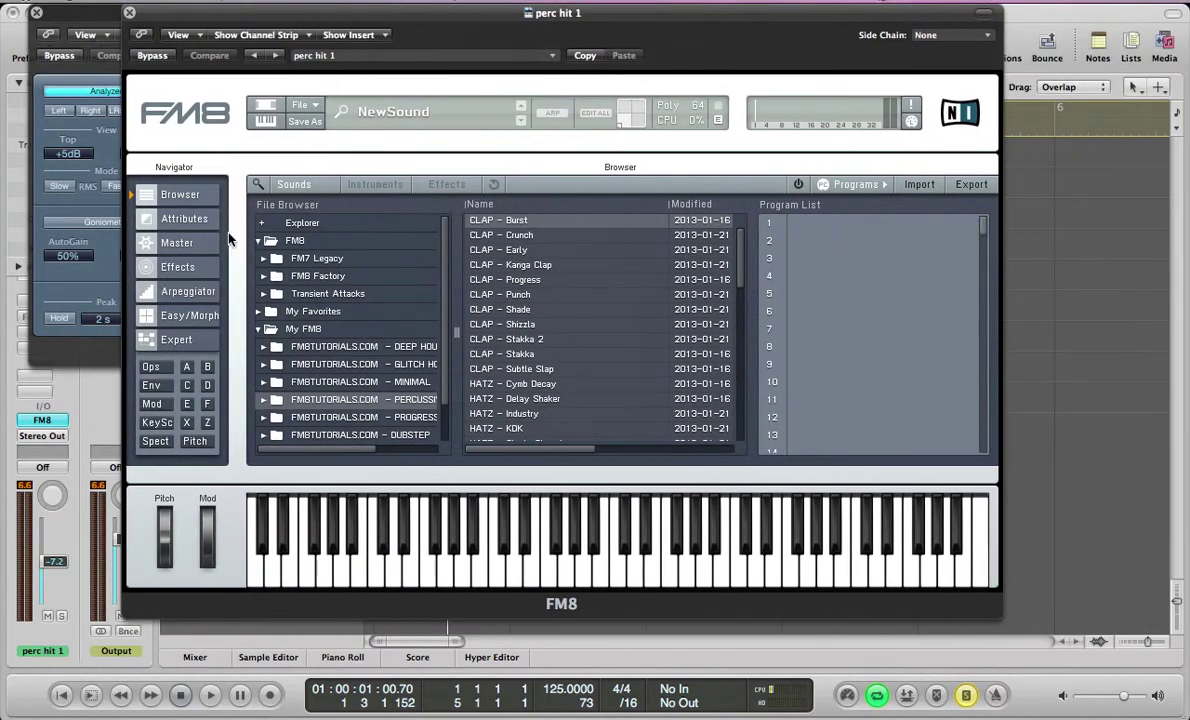
Step: Set the Unison Detune to 0 in the FM8 Master settings
click(192, 240)
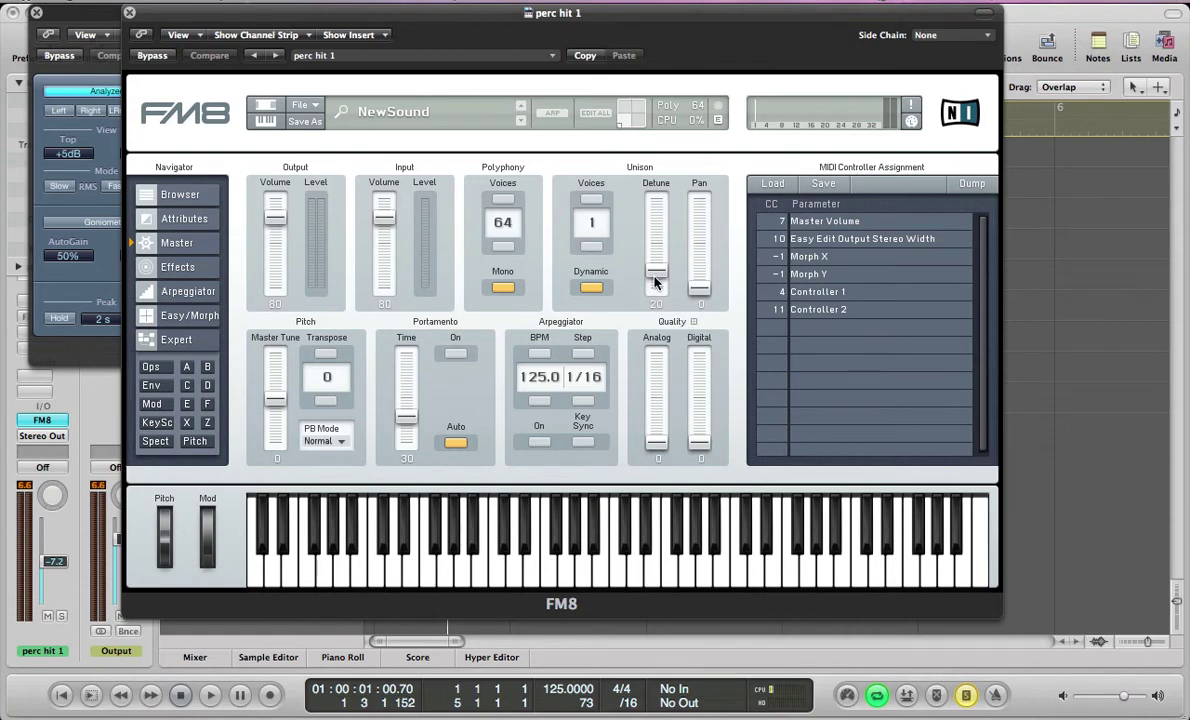
drag(656, 271, 656, 341)
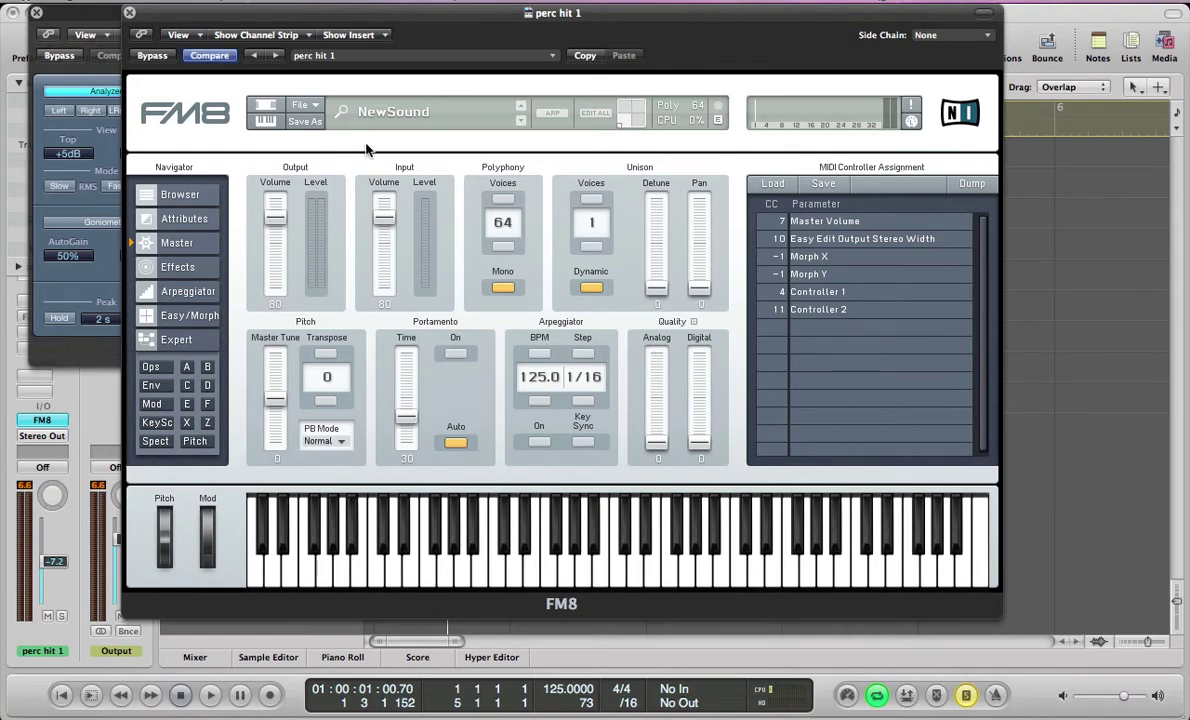
click(176, 268)
click(180, 291)
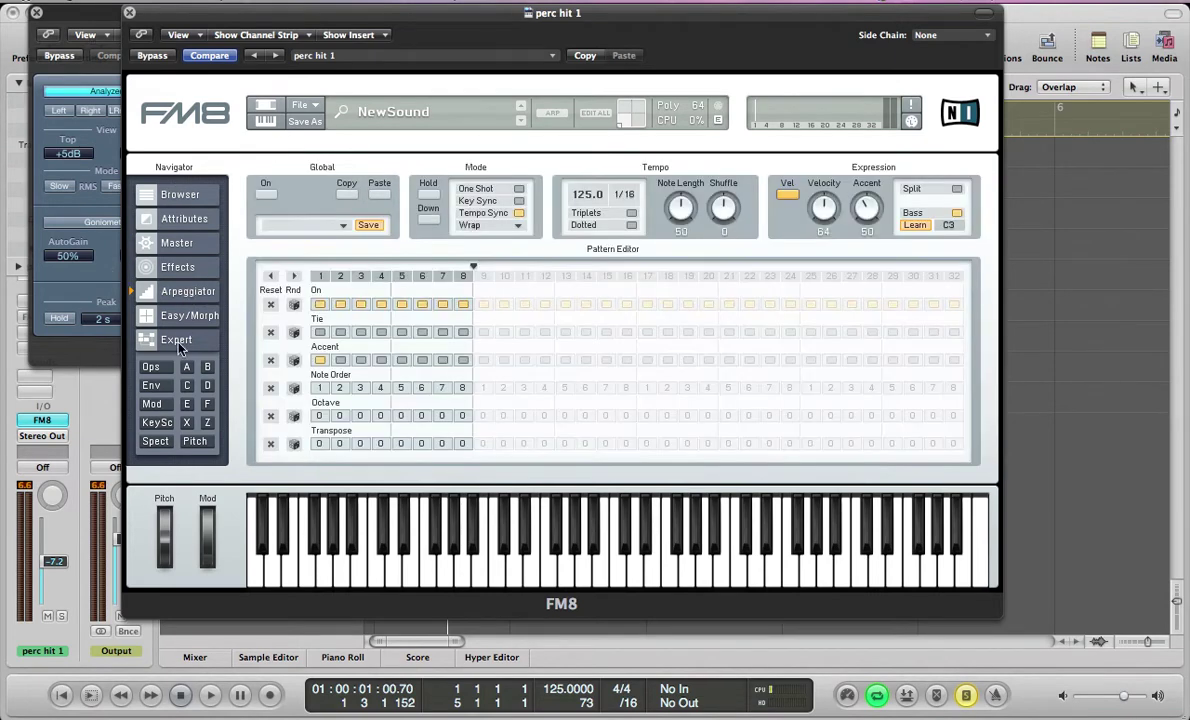
Step: Set up operator F in the Expert view with Key Sync on, a ratio of 0.5 and an output level of 100
click(178, 341)
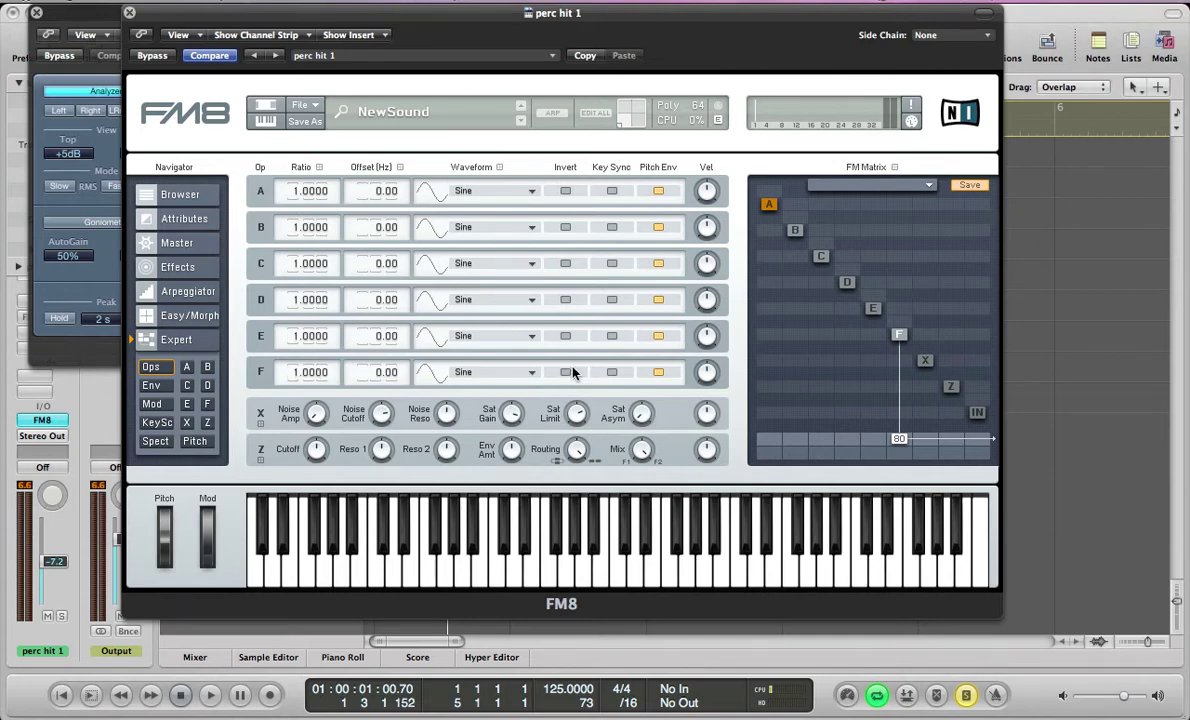
click(607, 372)
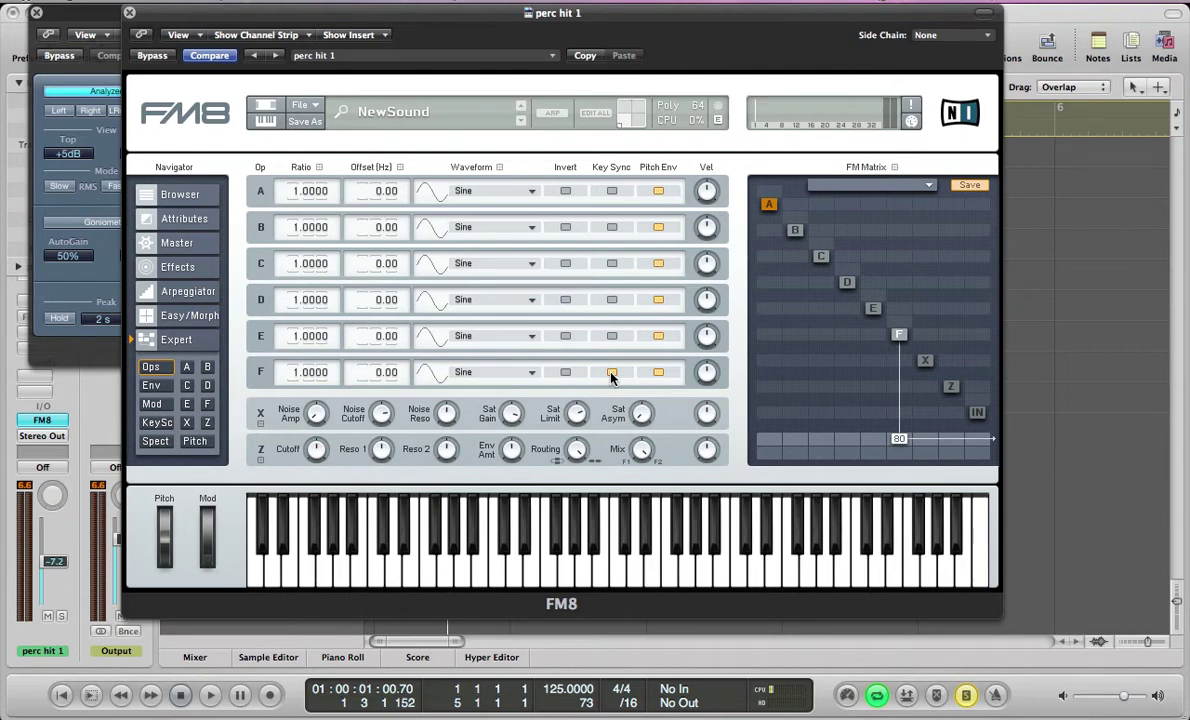
double_click(303, 373)
text(0.5)
key(Return)
drag(900, 445, 903, 380)
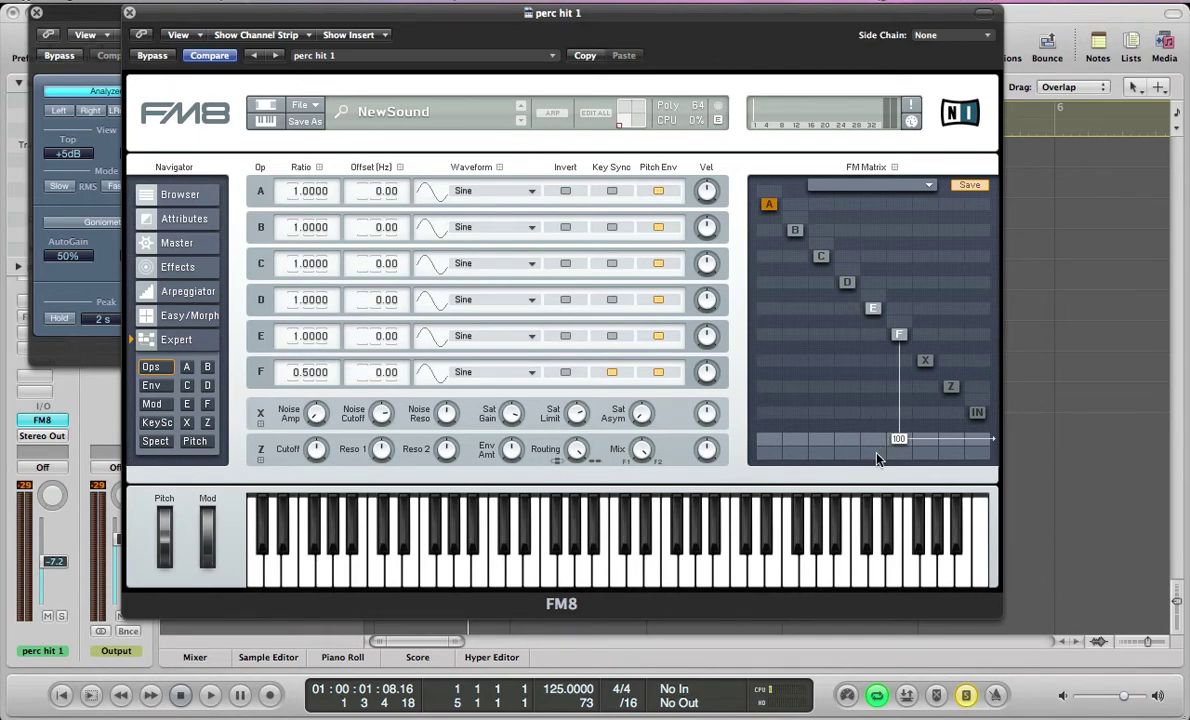
Step: Send operator E to the output at 40 with Key Sync on, set its ratio to 1.2 and play the result
drag(877, 449, 895, 416)
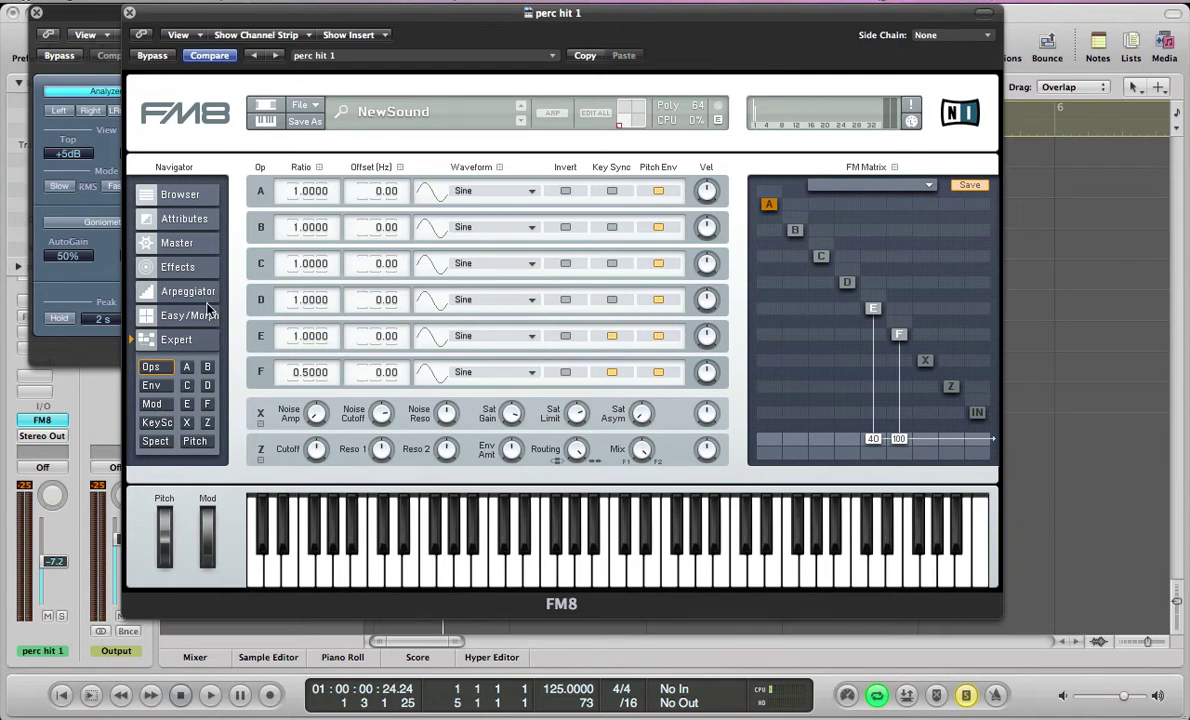
key(space)
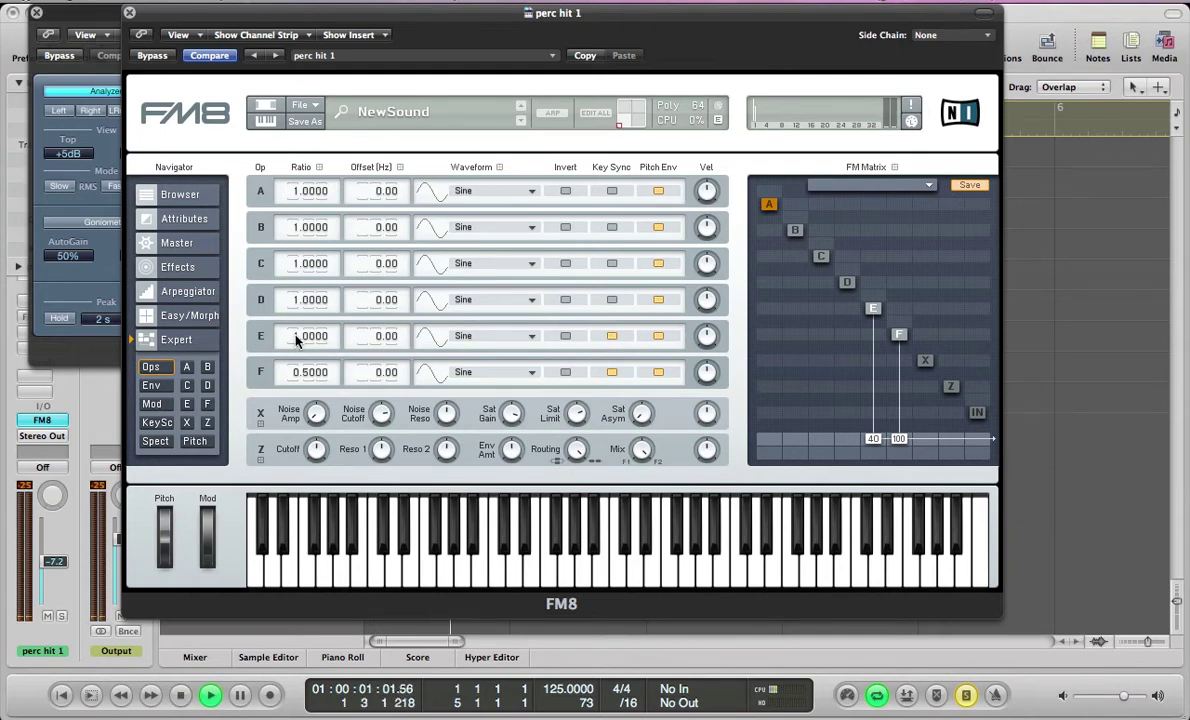
key(space)
scroll(296, 336, up, 2)
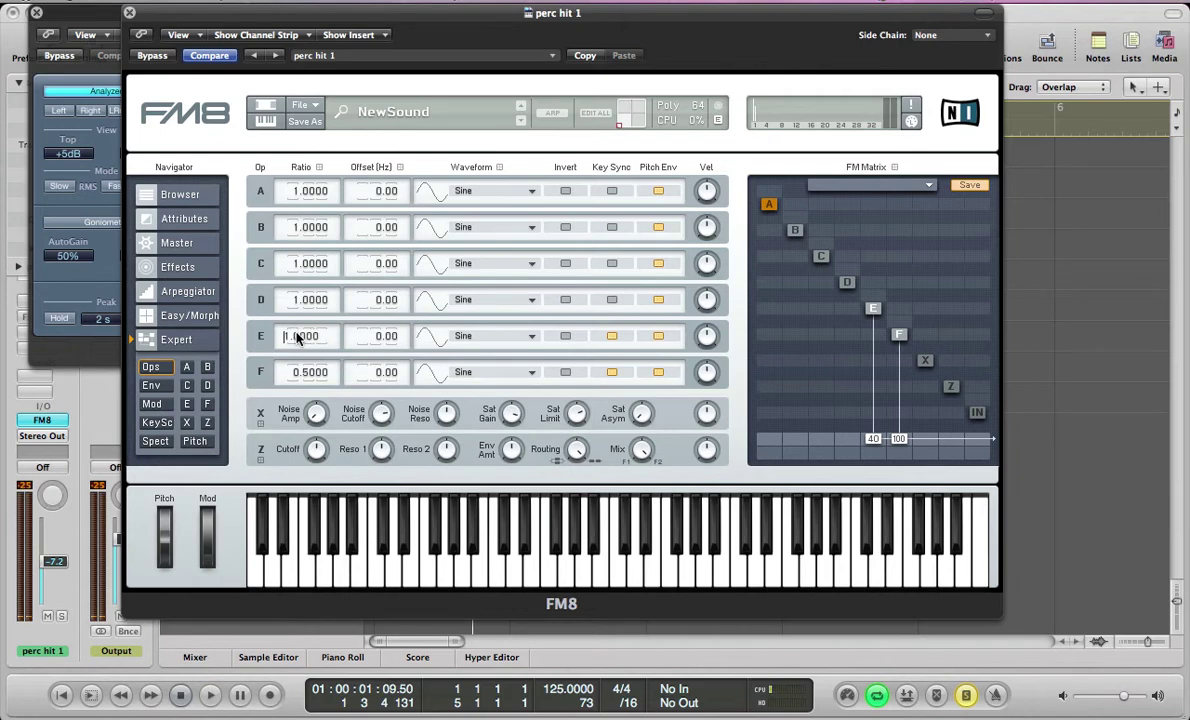
key(space)
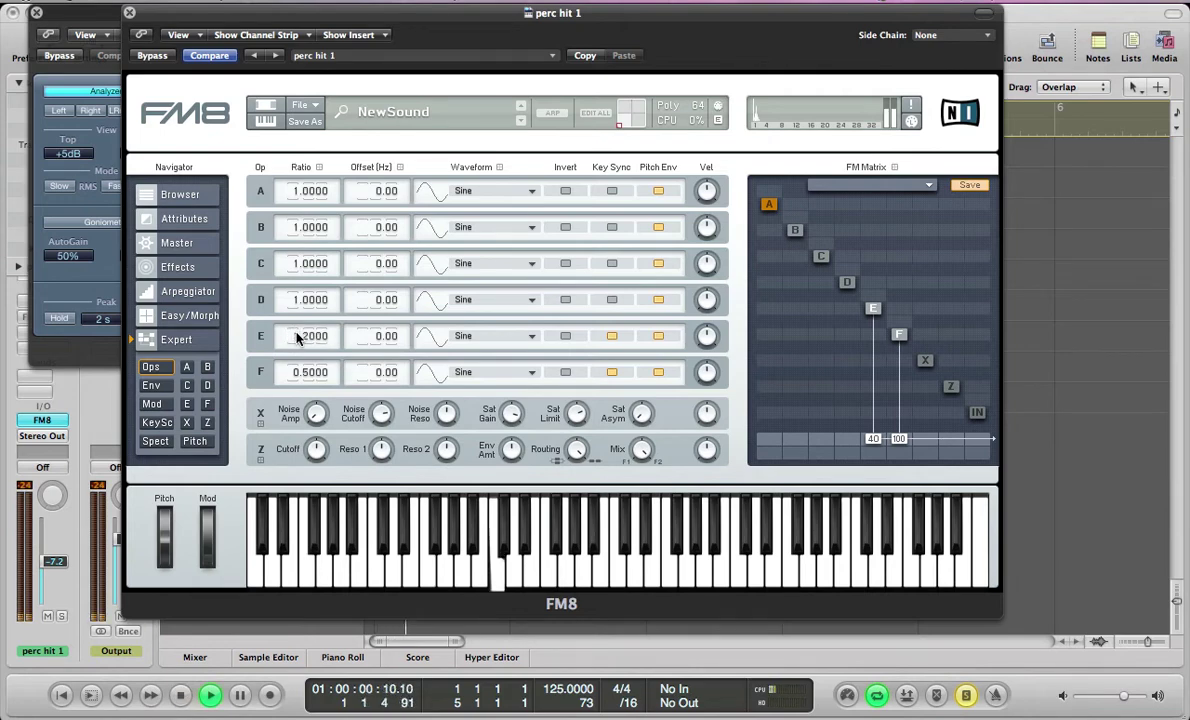
key(space)
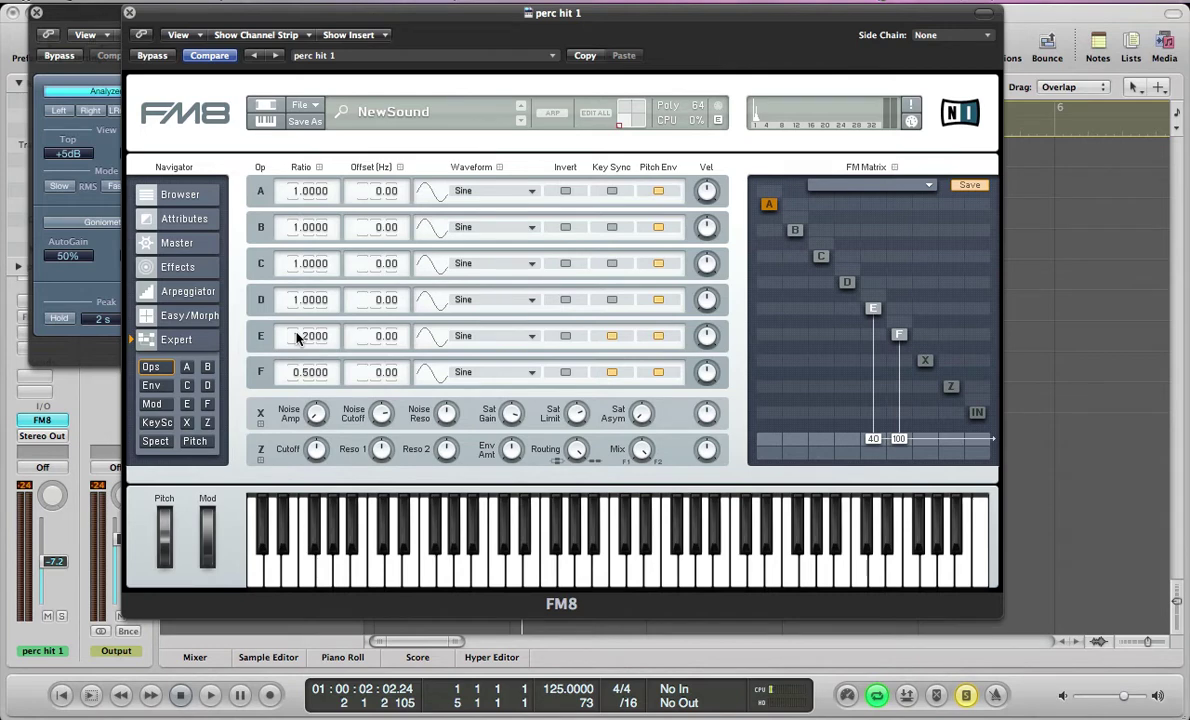
Step: Route operator X into operator F in the FM Matrix with an amount of 12 during playback
key(space)
drag(932, 337, 936, 326)
drag(937, 334, 925, 340)
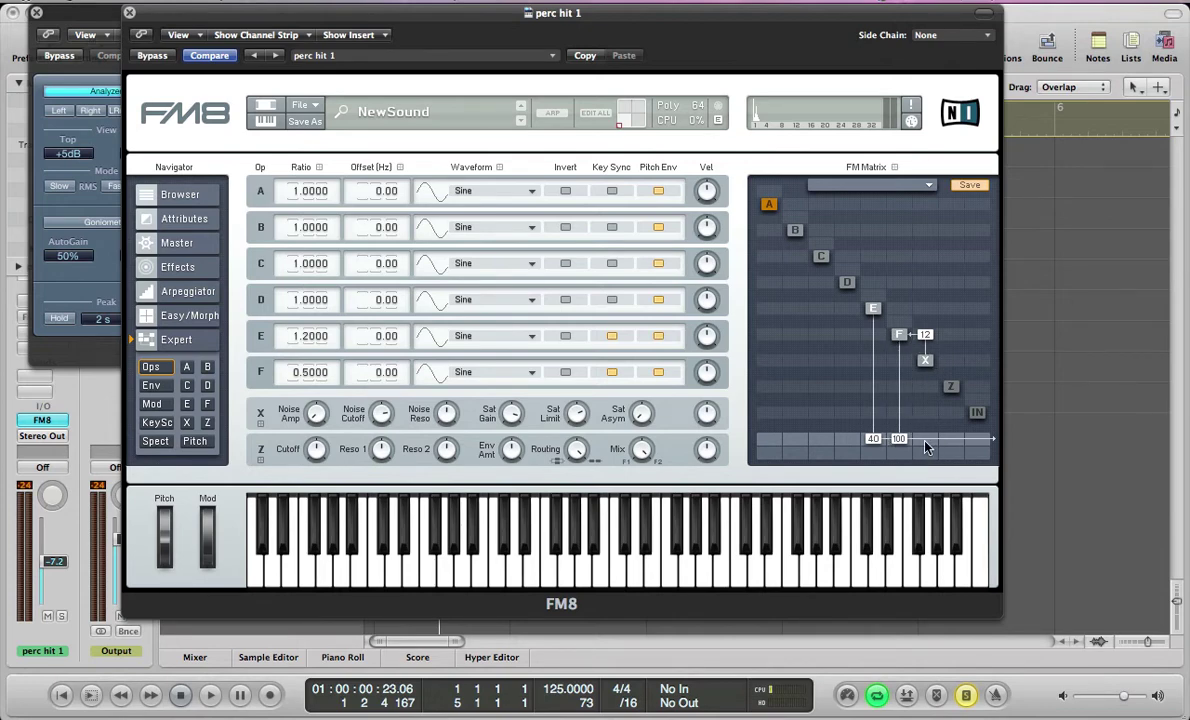
Step: Set operator X's noise to Amp 86, Cutoff 100 and Reso 44
click(186, 422)
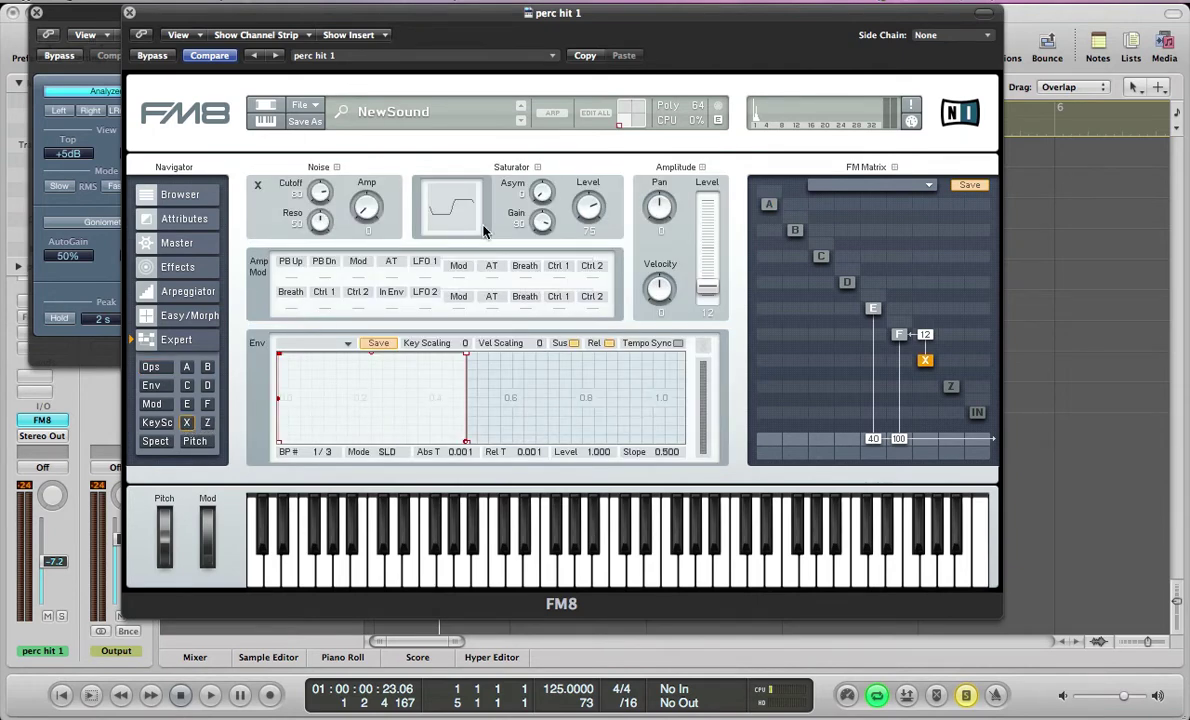
drag(366, 209, 373, 222)
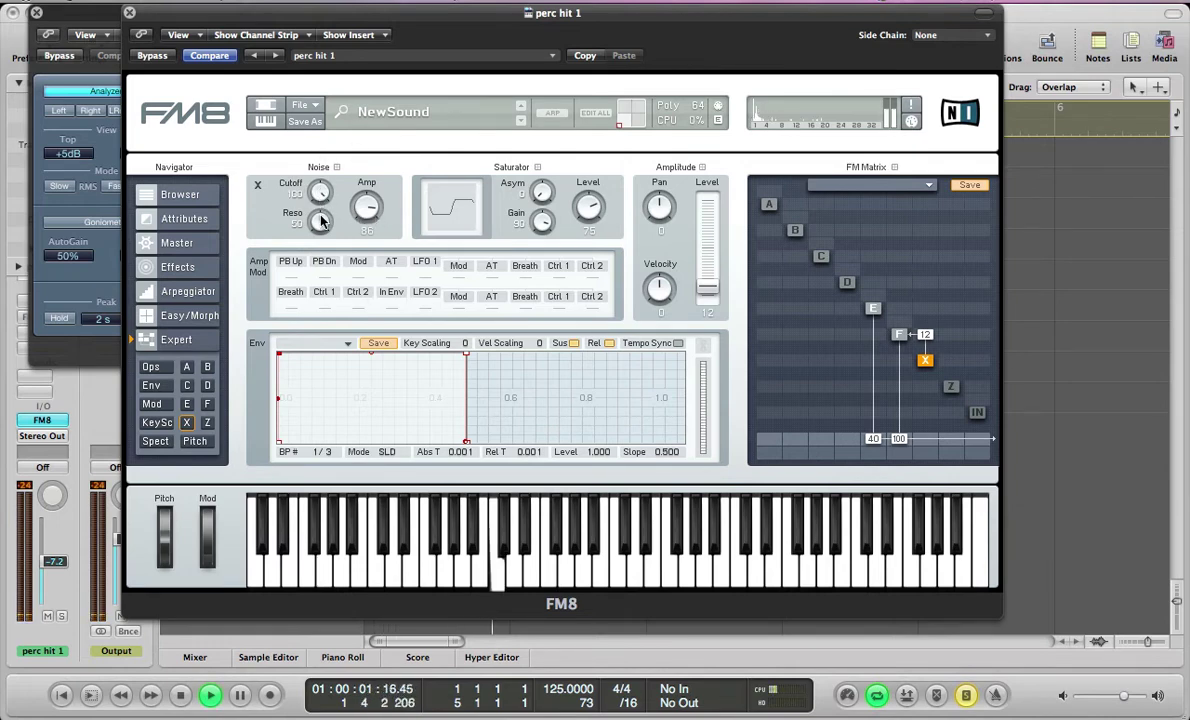
drag(321, 221, 322, 224)
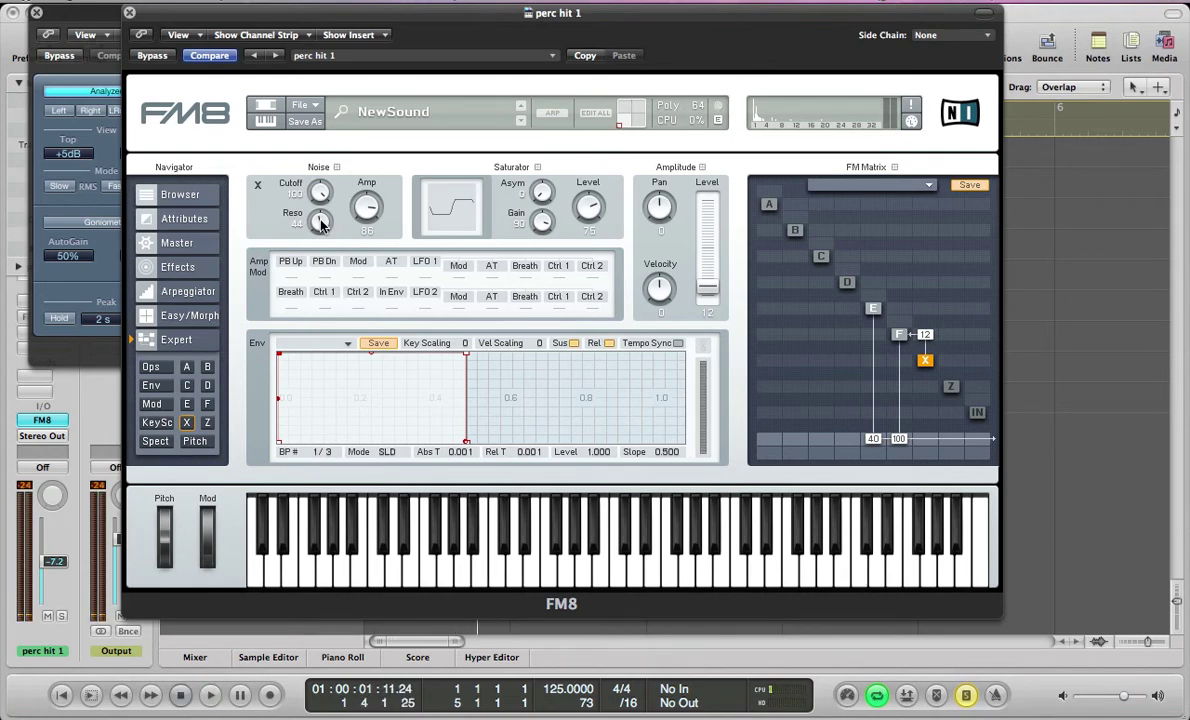
Step: Link the amplitude envelopes of operators E, F and X
click(151, 386)
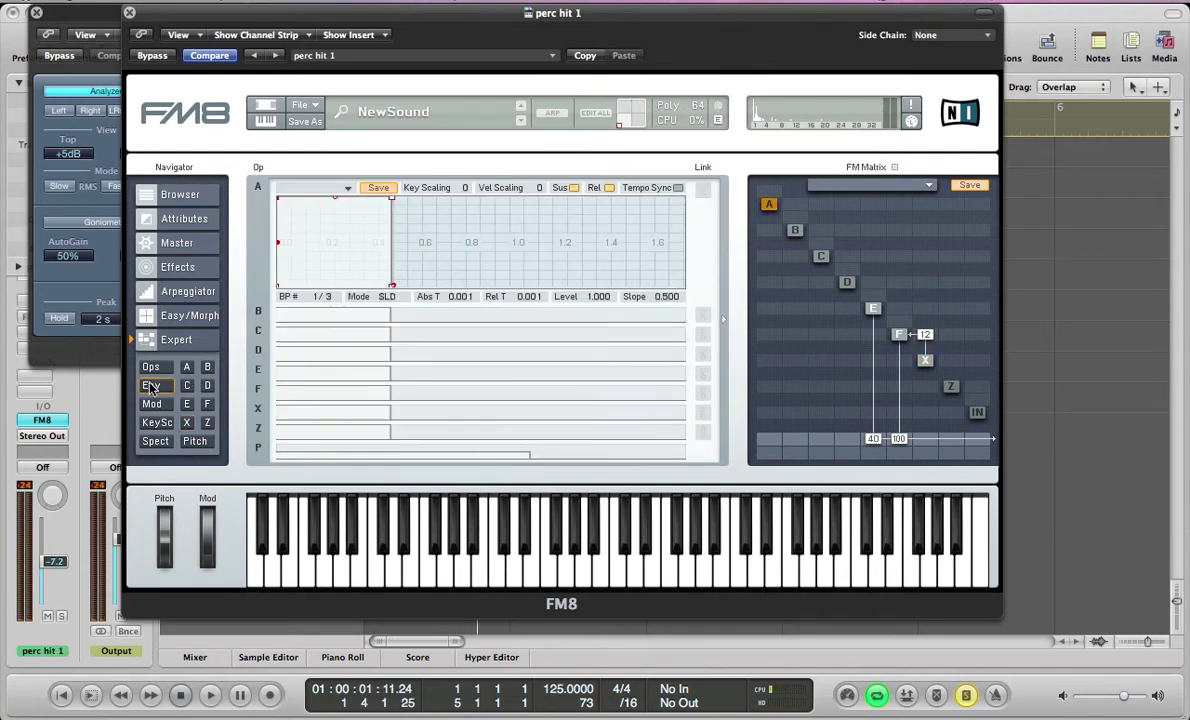
click(320, 410)
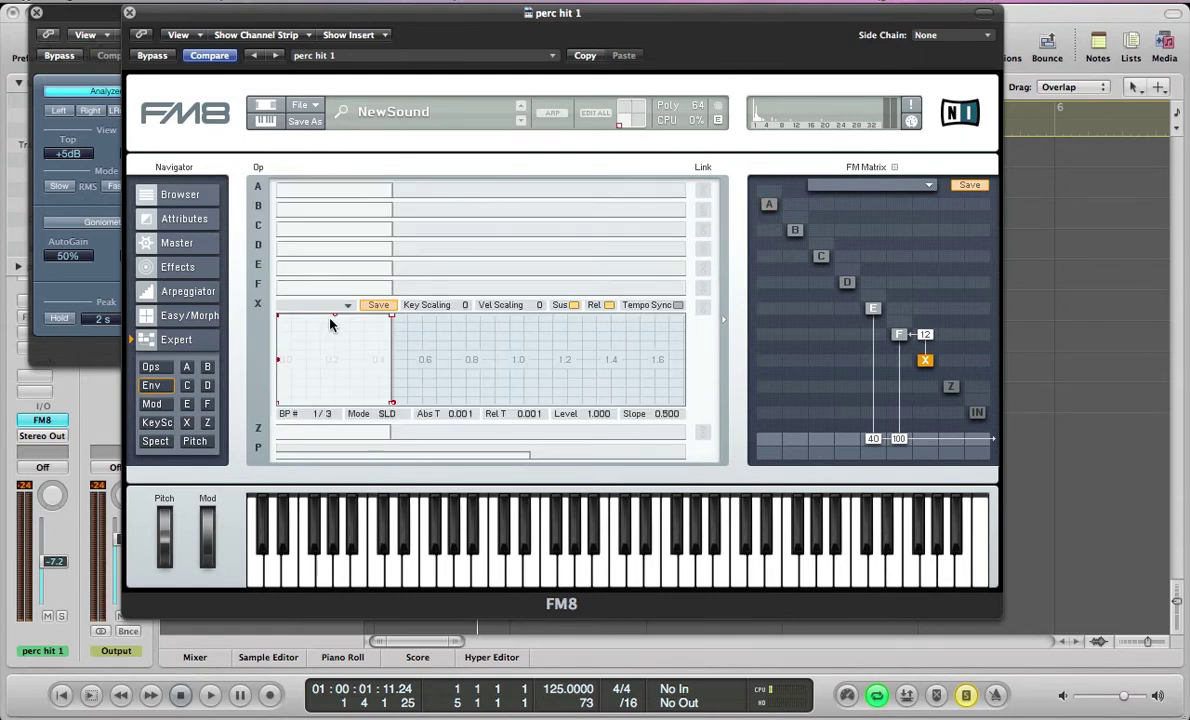
click(345, 286)
click(345, 265)
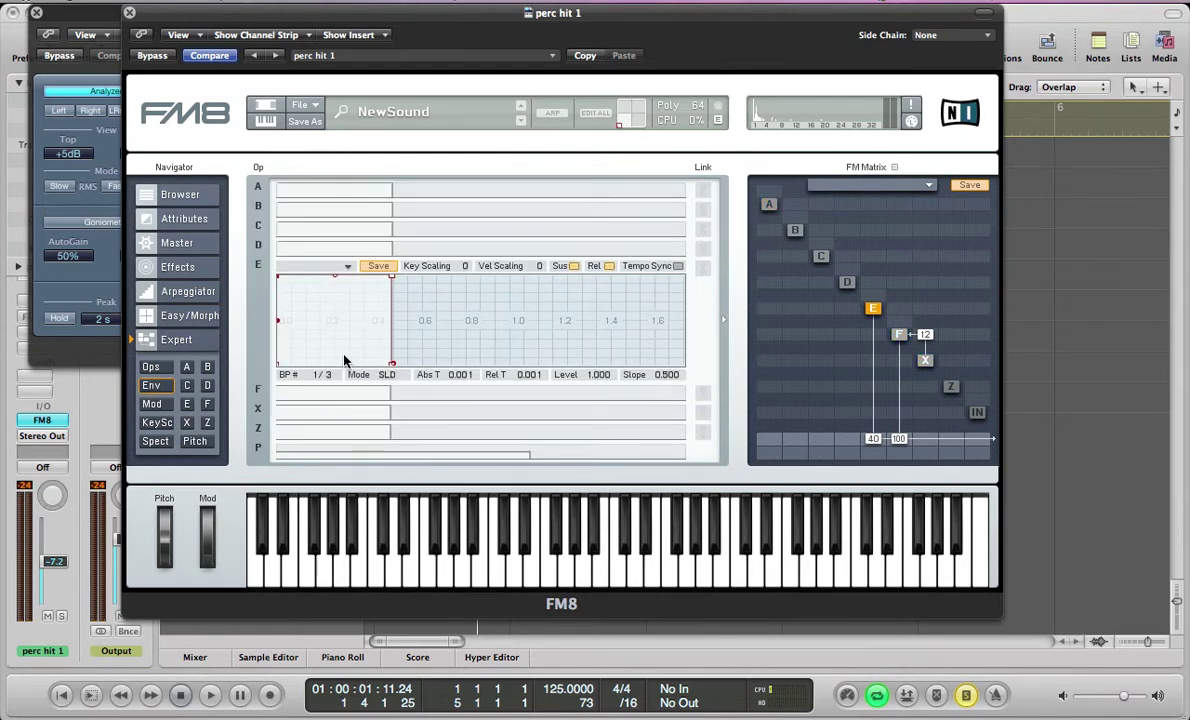
click(343, 391)
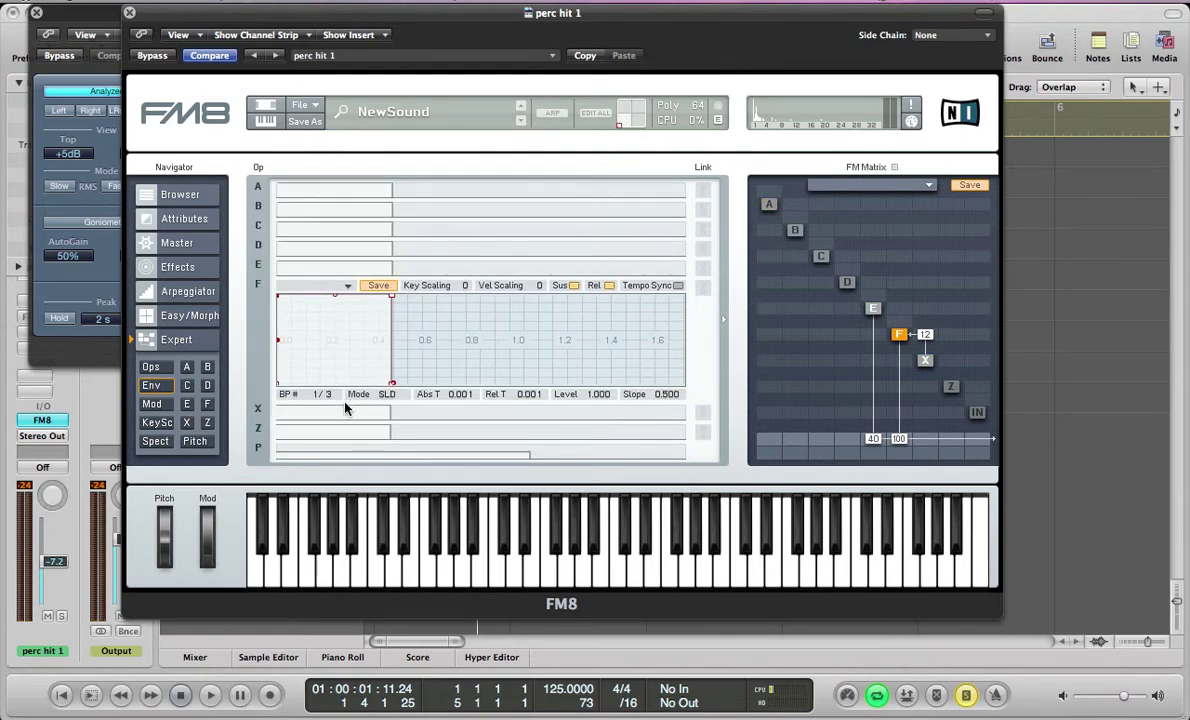
click(701, 287)
click(703, 413)
Step: Shape the linked envelope on operator F into a short curved decay to level 0 and play the sound
drag(393, 297, 361, 406)
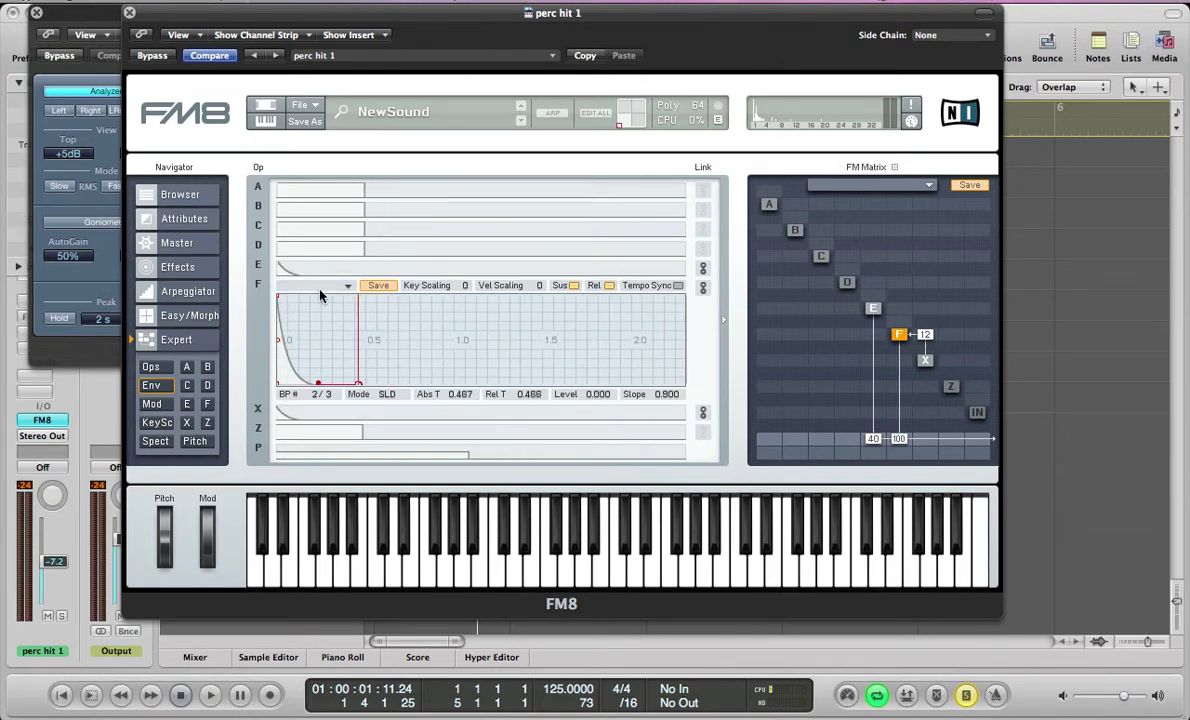
drag(321, 305, 465, 262)
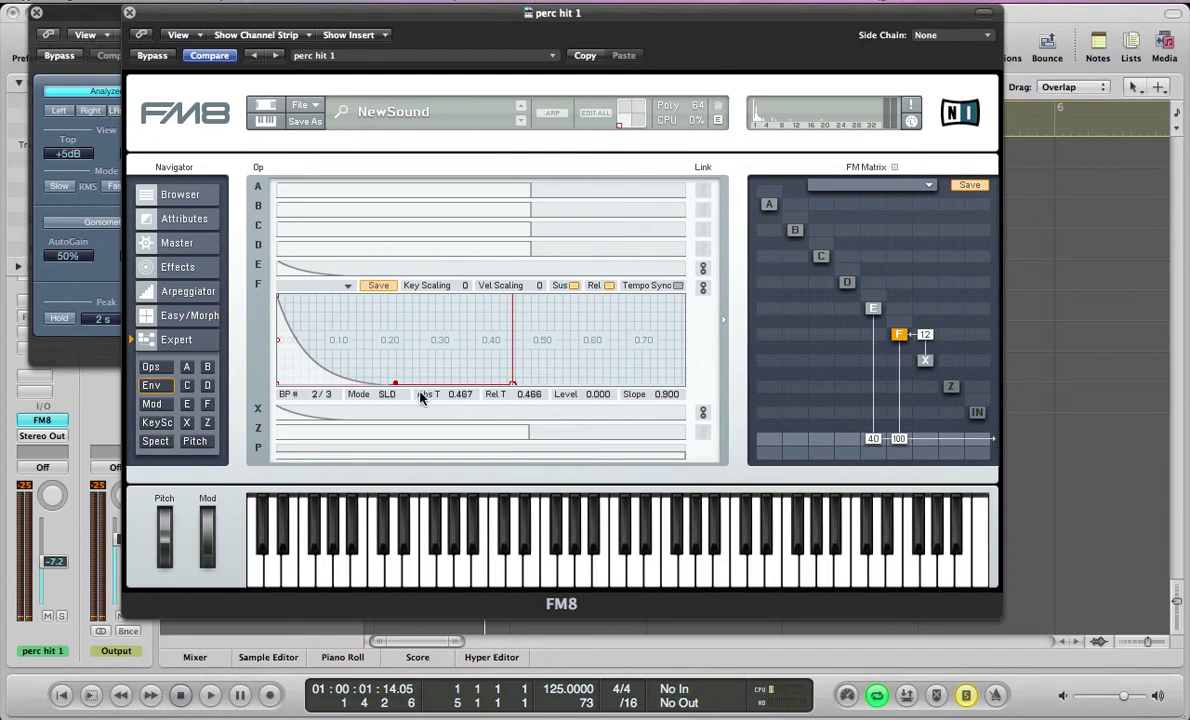
key(space)
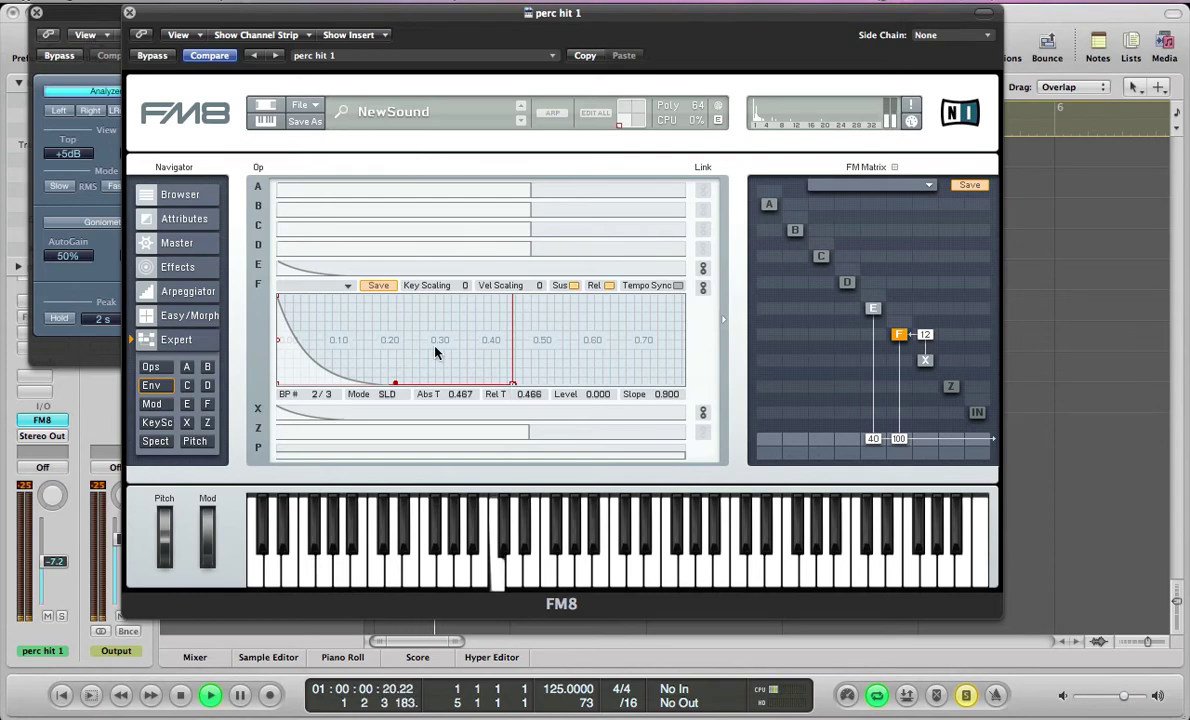
Step: Stop playback, copy operator X's amplitude envelope and paste it into the pitch envelope
key(space)
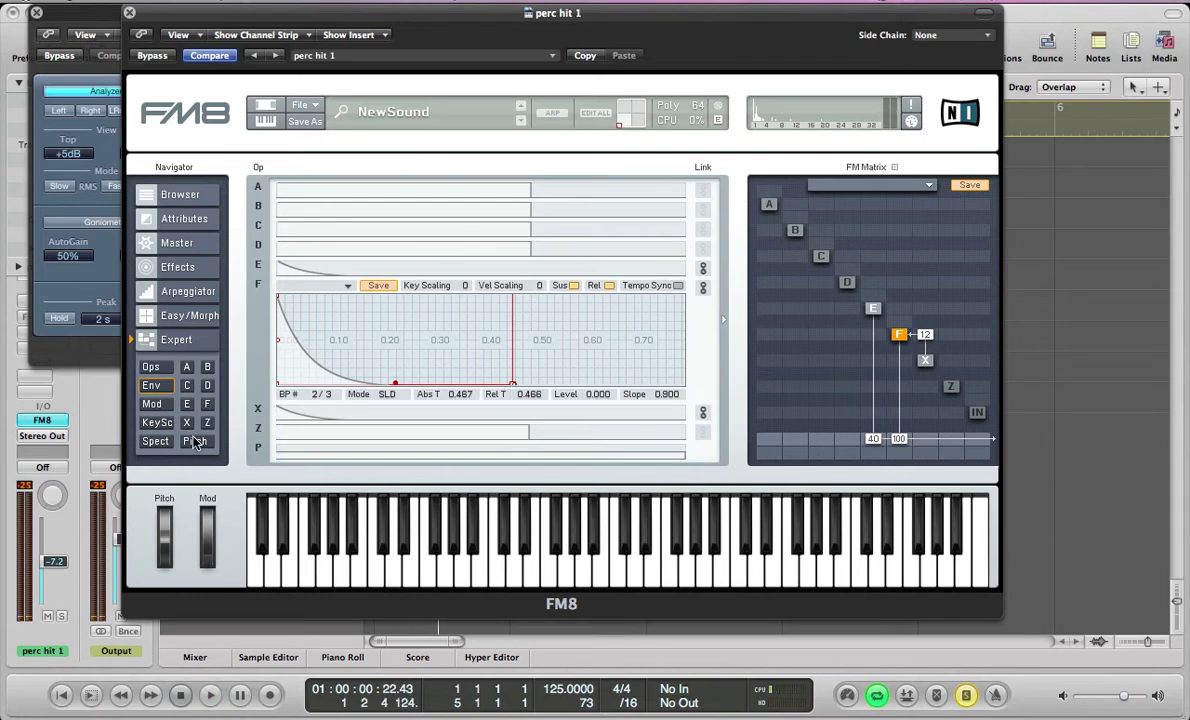
click(195, 441)
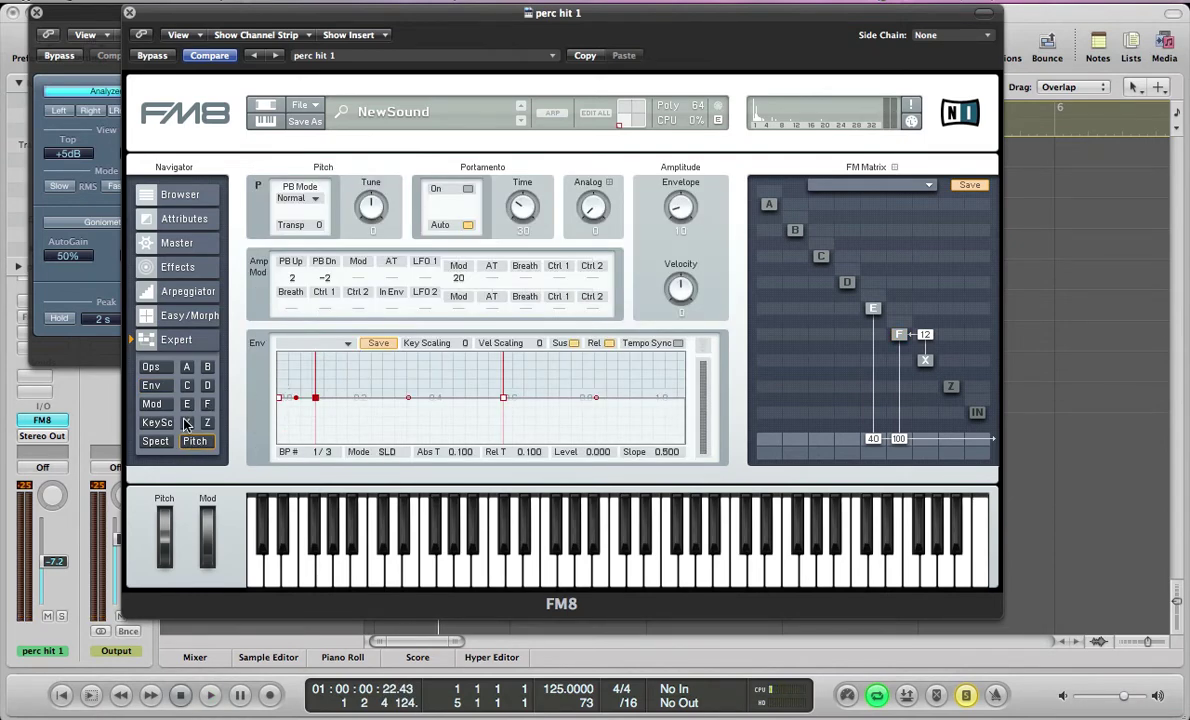
click(186, 422)
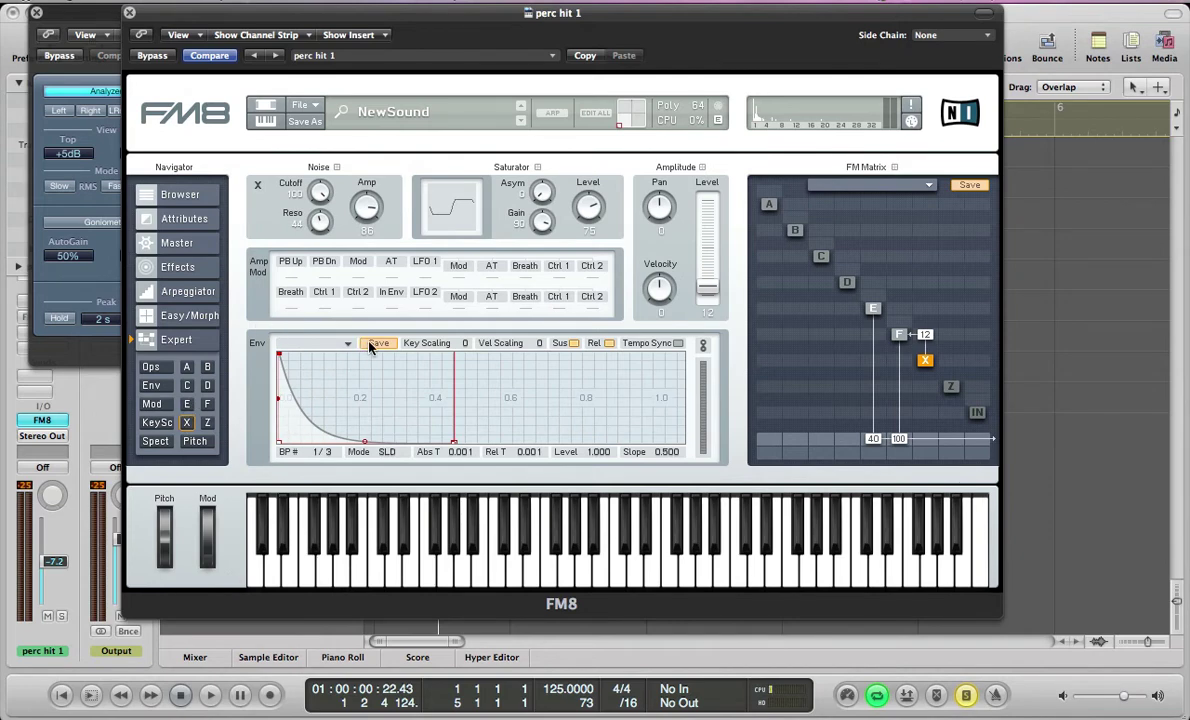
click(332, 344)
click(300, 527)
click(194, 441)
click(325, 343)
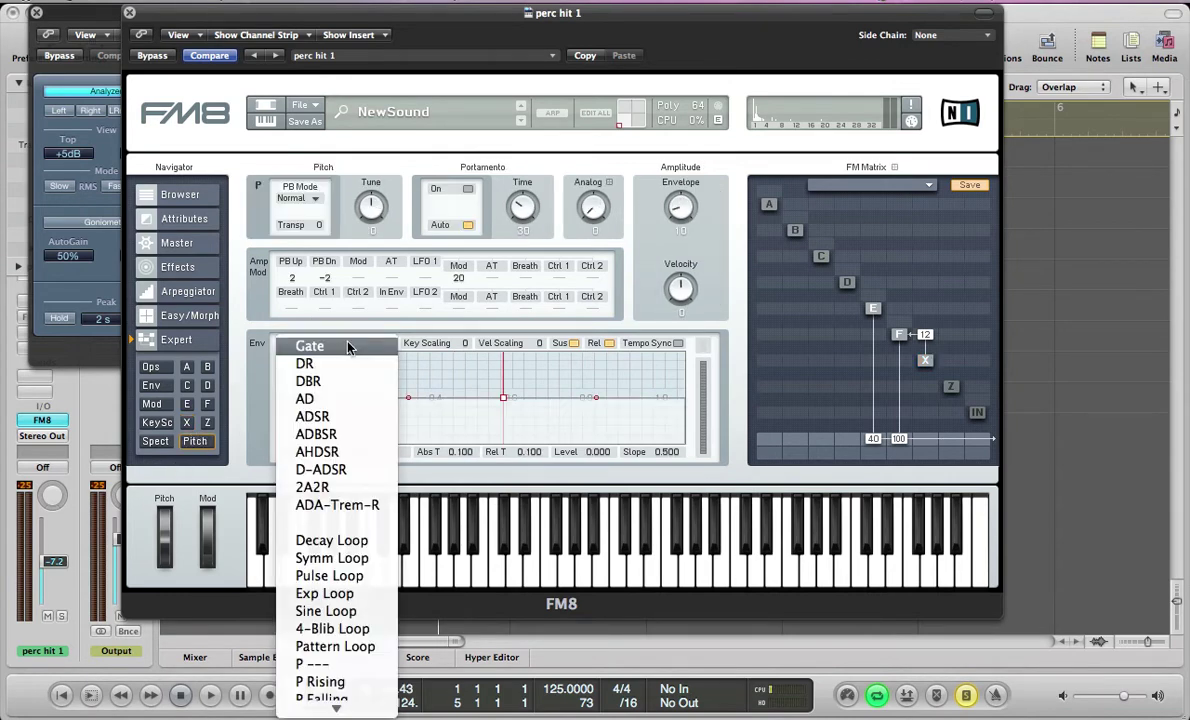
click(320, 538)
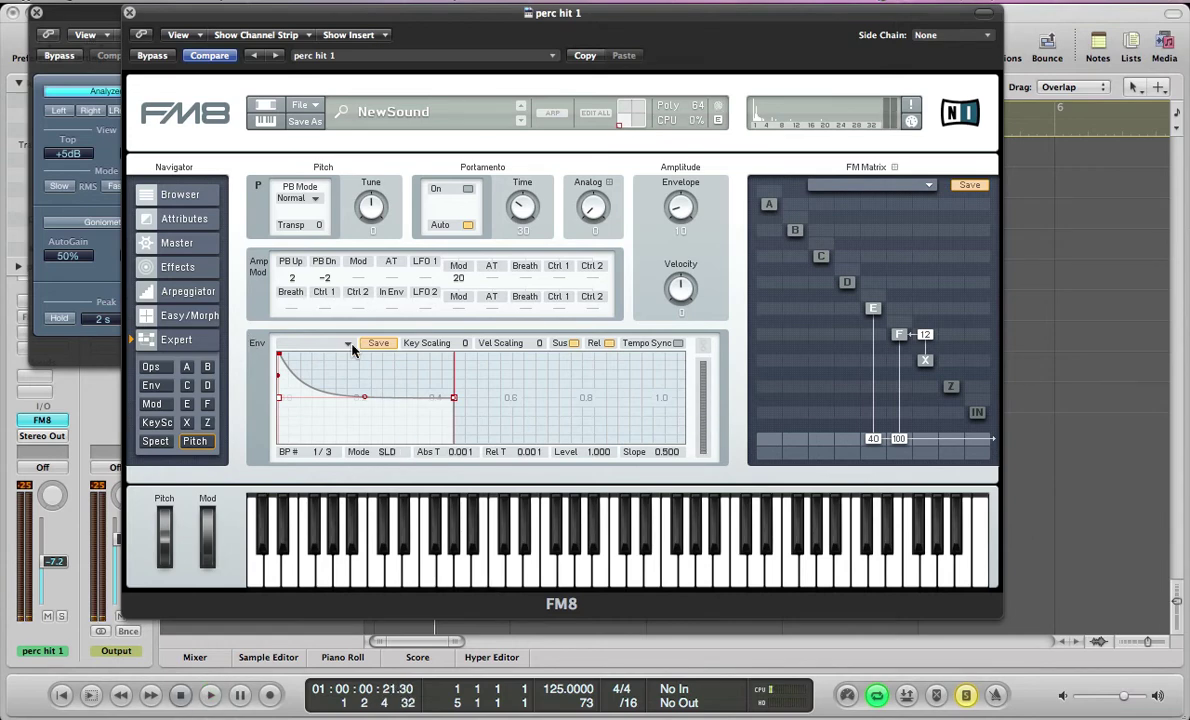
Step: Lower the pitch envelope's second breakpoint to level -1.000, shorten its time to 0.072 and audition the sound
click(454, 398)
drag(454, 398, 457, 443)
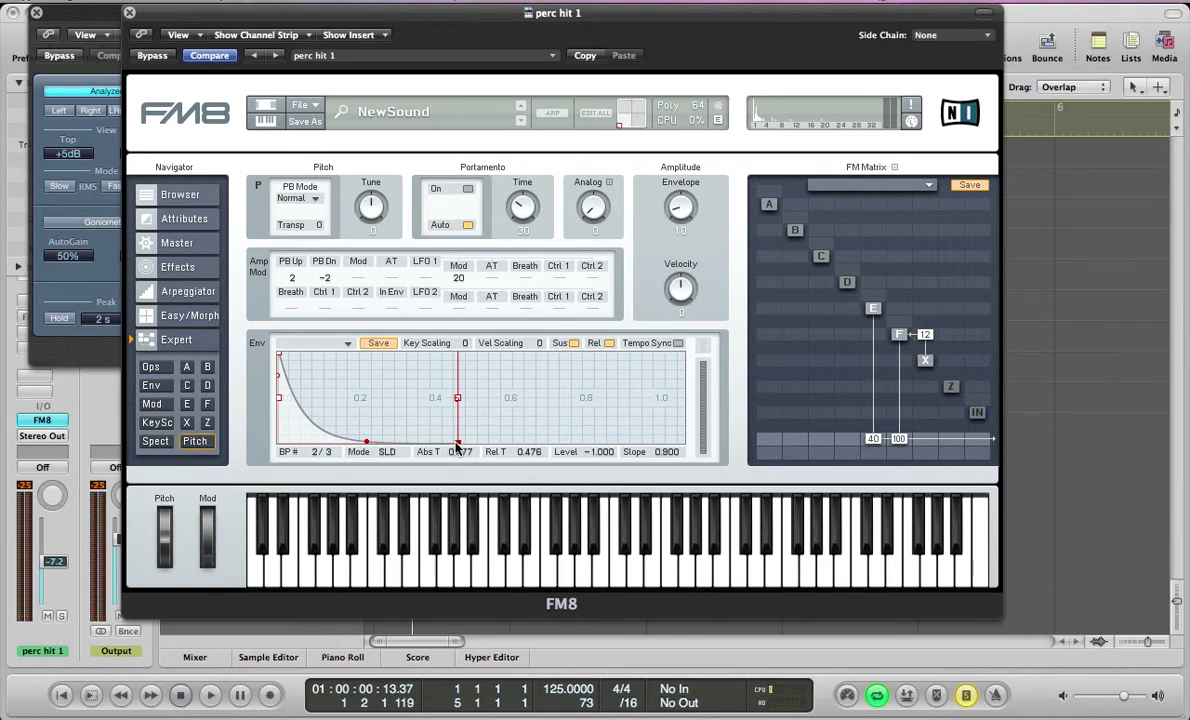
drag(445, 450, 444, 326)
drag(444, 380, 453, 420)
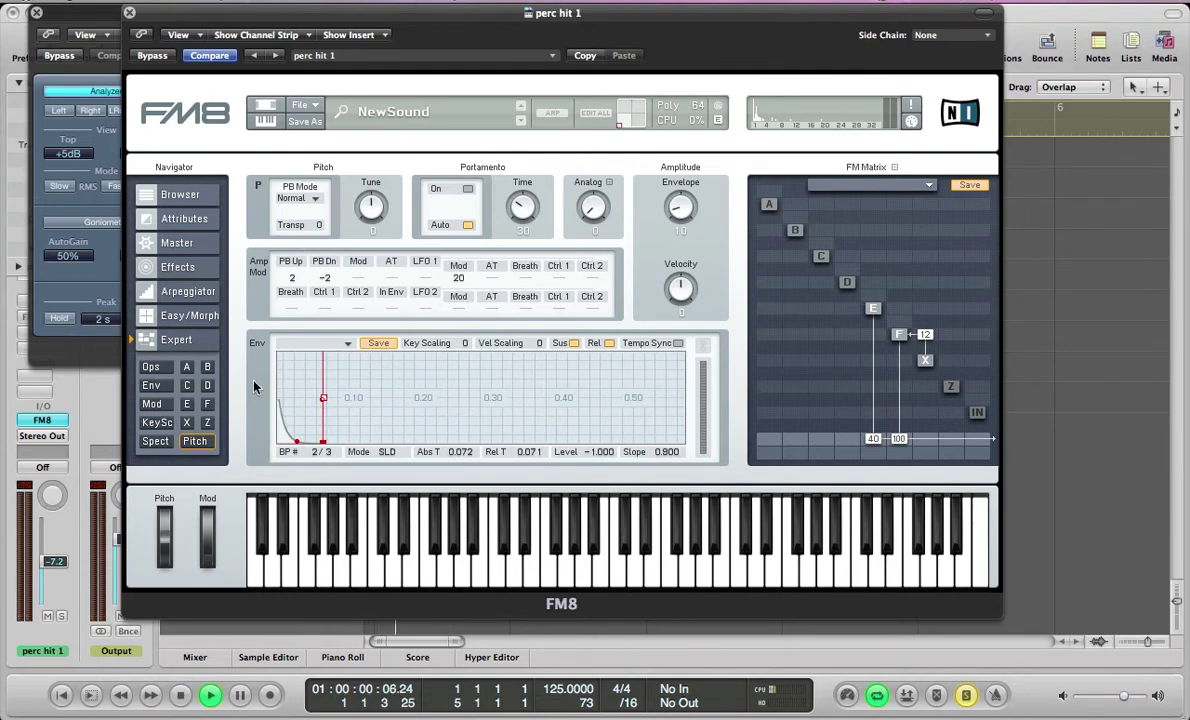
drag(296, 385, 327, 390)
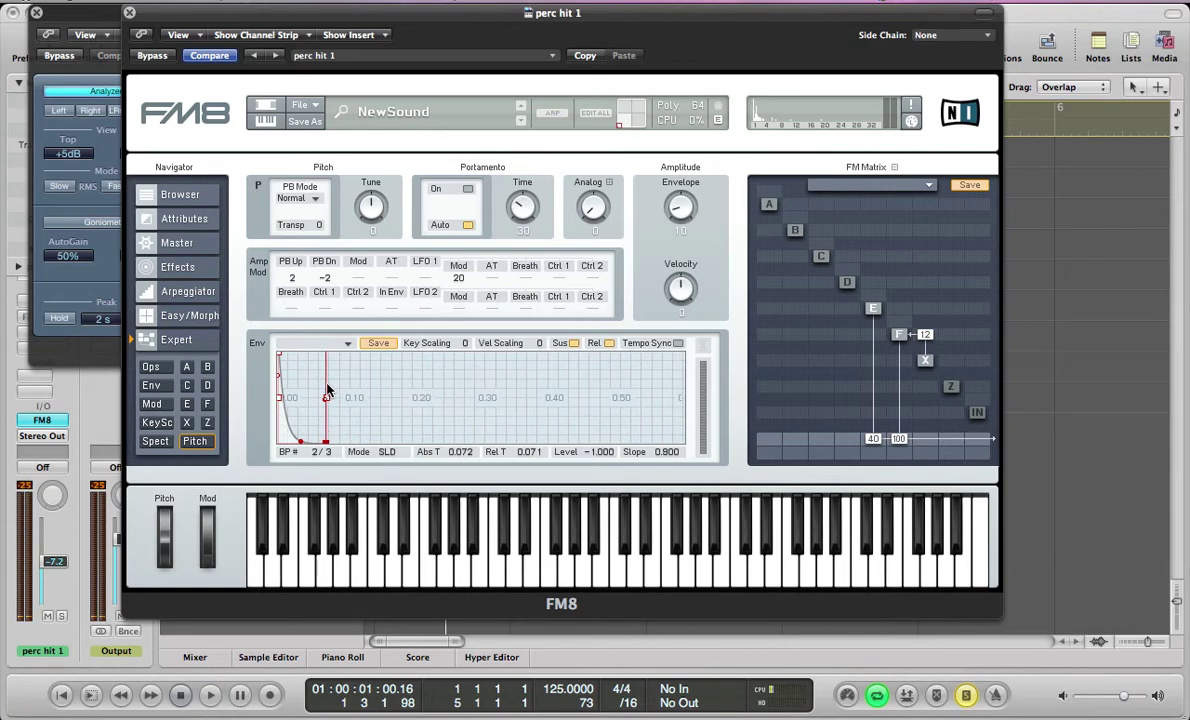
key(space)
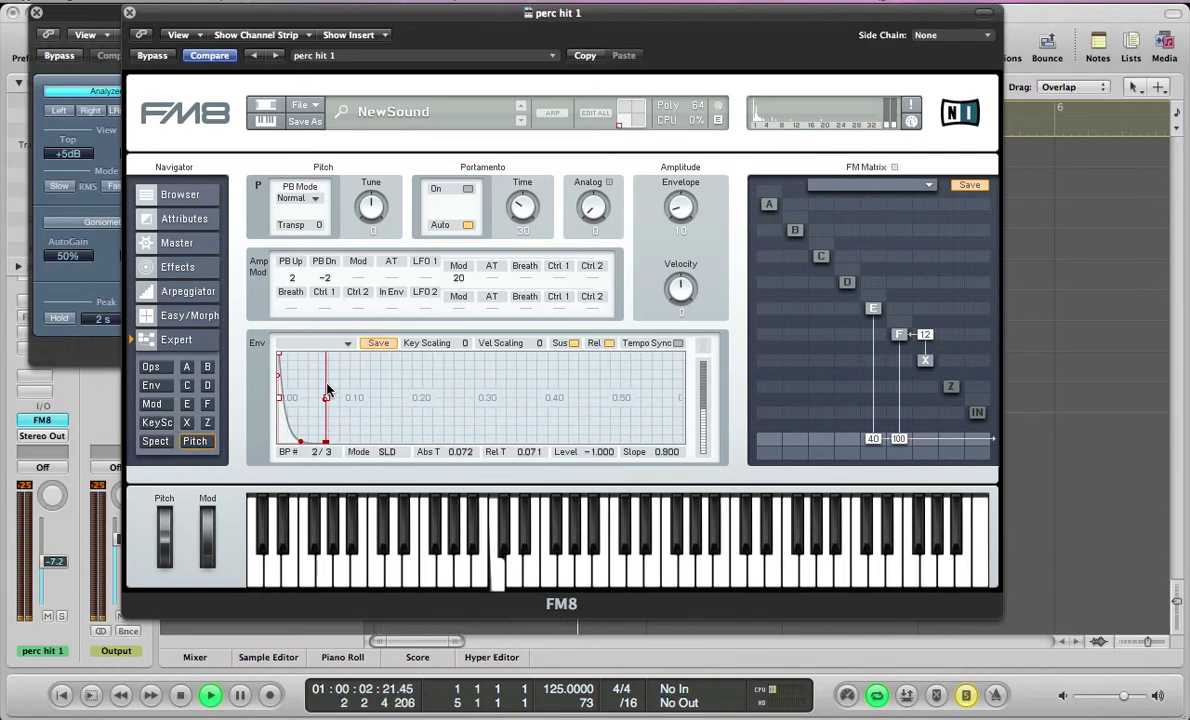
Step: Tighten the pitch envelope's decay to an absolute time of 0.035 with slope 0.730, and set the pitch Envelope amplitude to 23
drag(300, 420, 335, 453)
key(space)
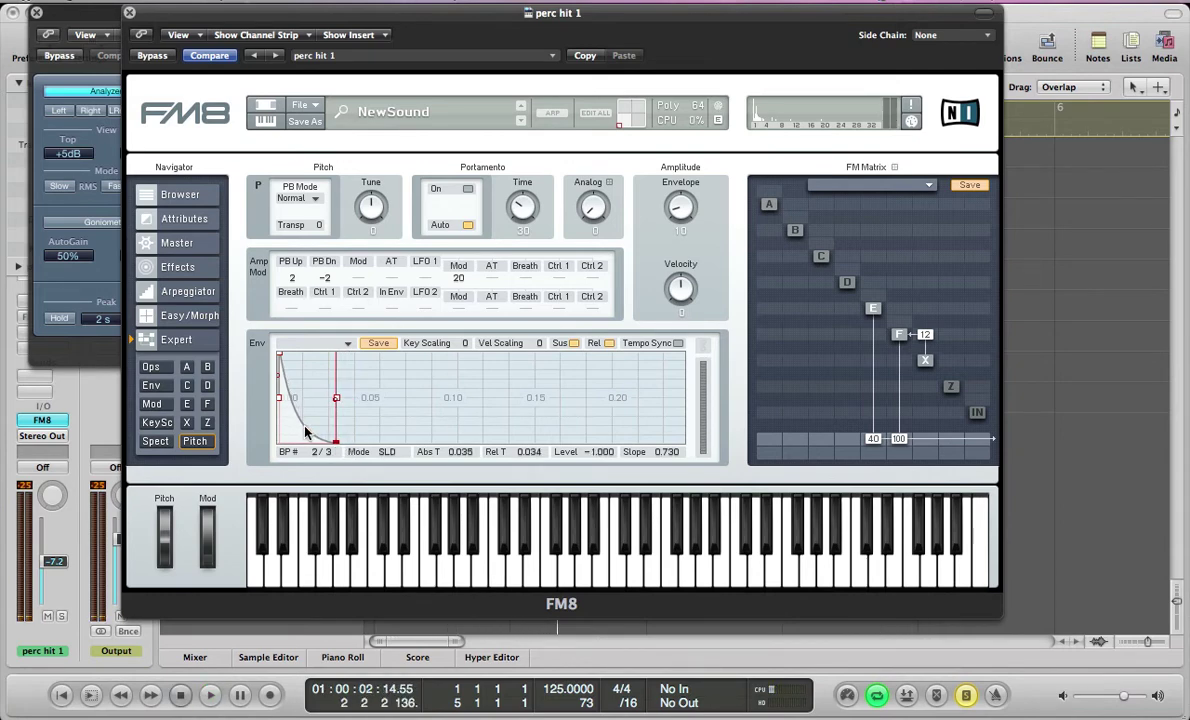
key(space)
key(space)
key(space)
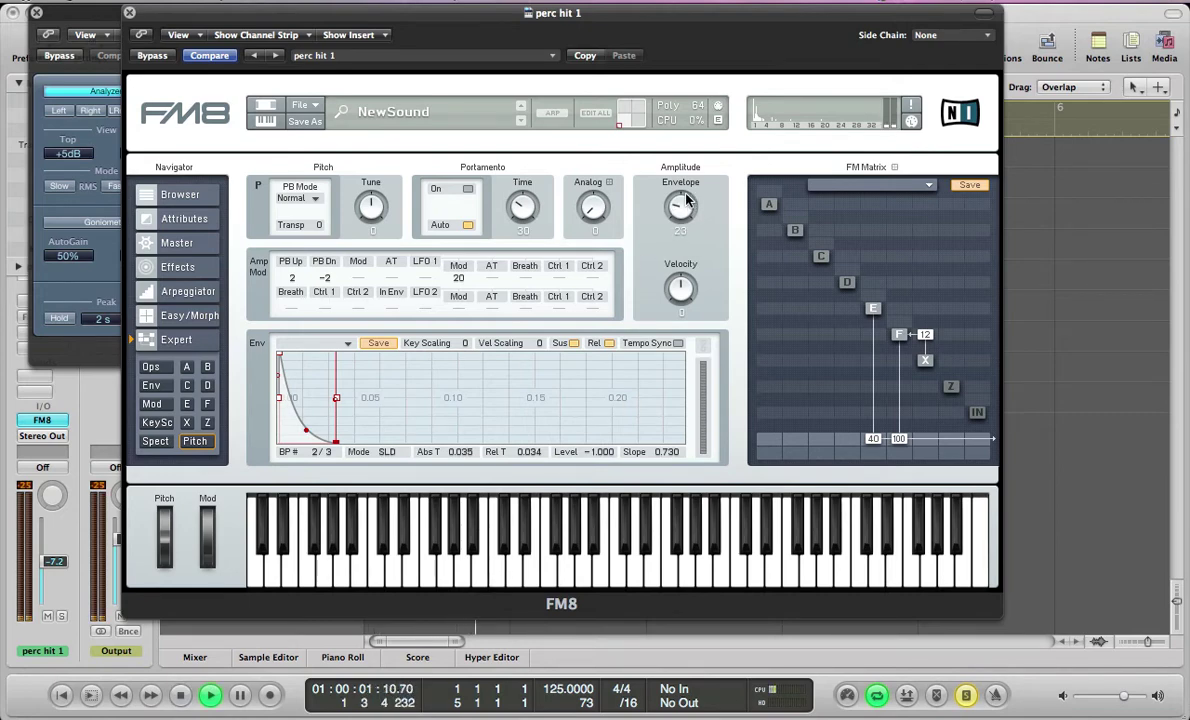
key(space)
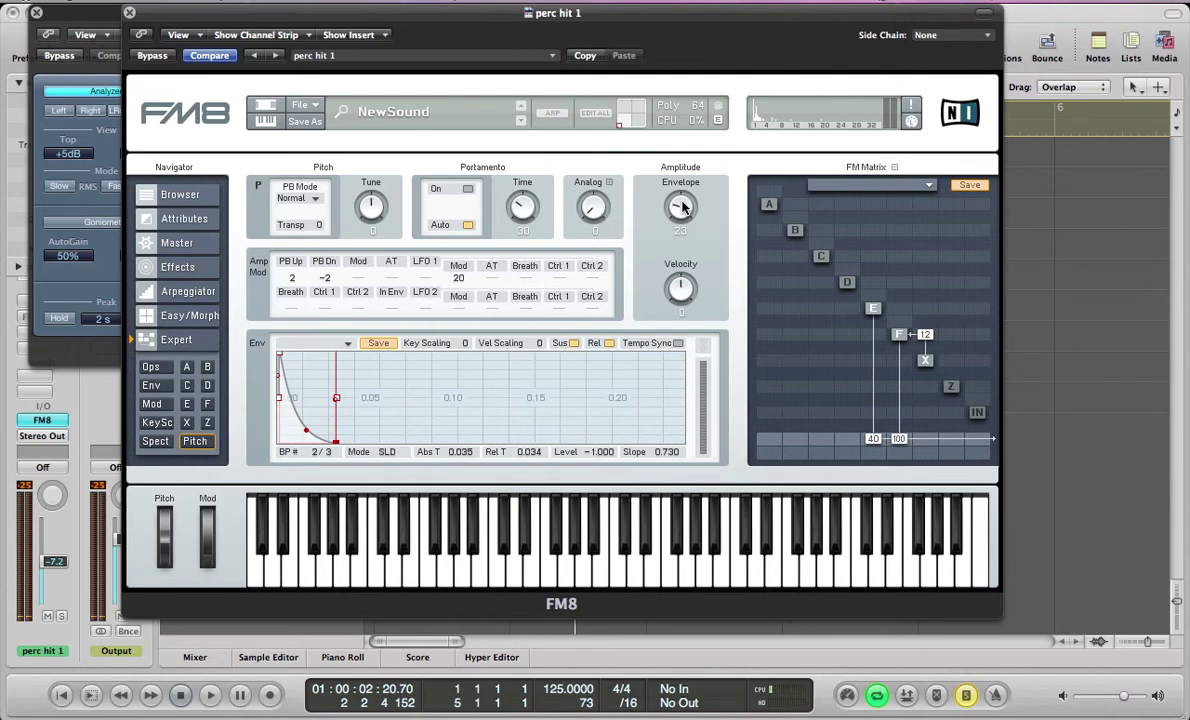
Step: Enable the Peak EQ and Reverb effects for the sound
click(176, 269)
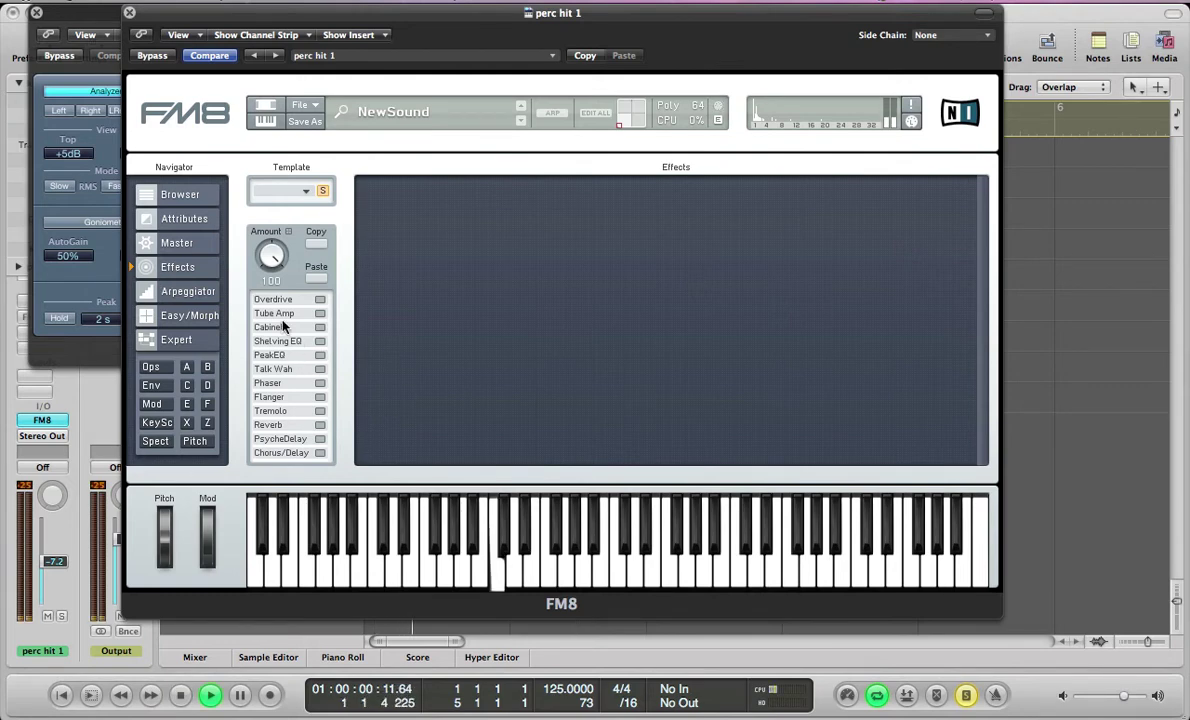
click(319, 355)
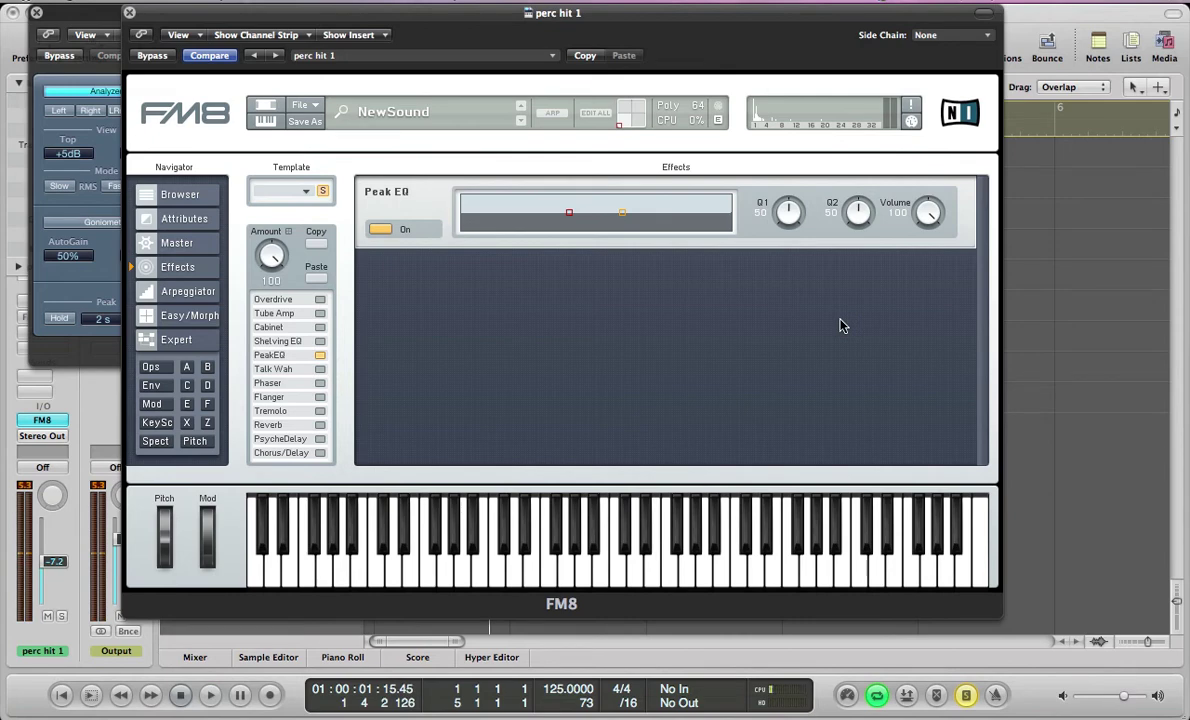
click(320, 427)
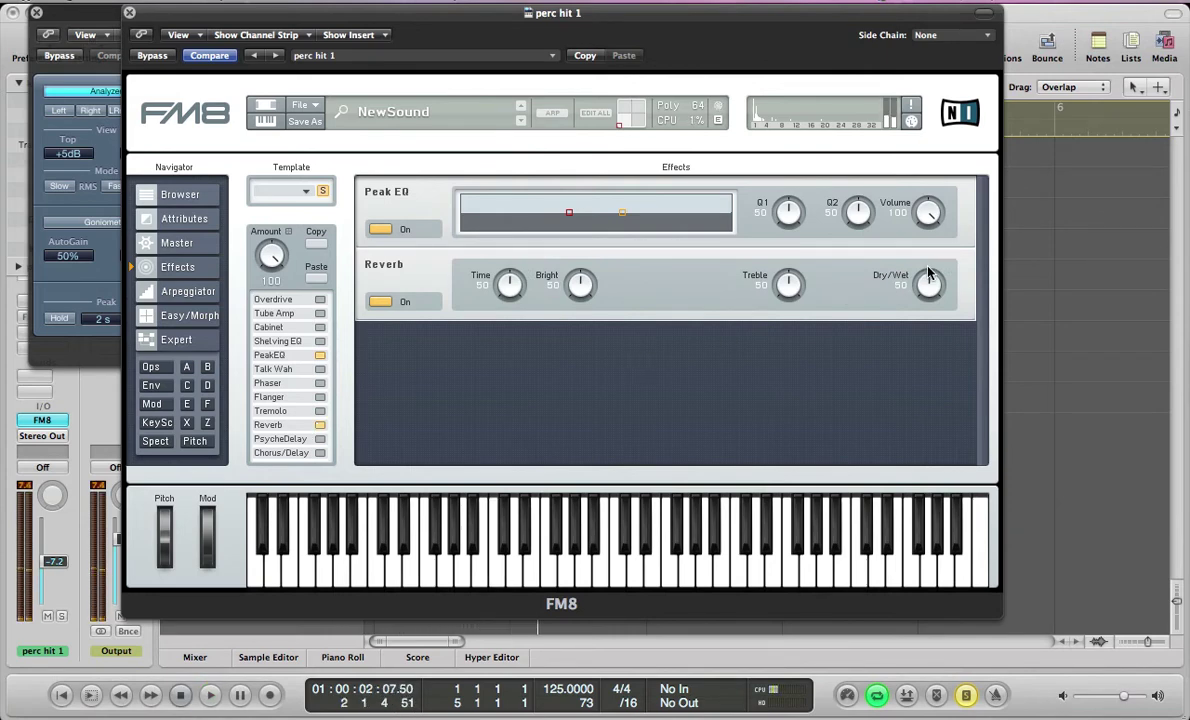
Step: Set the reverb to Time 52, Treble 86 and Dry/Wet 16, and play the loop from the start
drag(928, 286, 932, 335)
key(space)
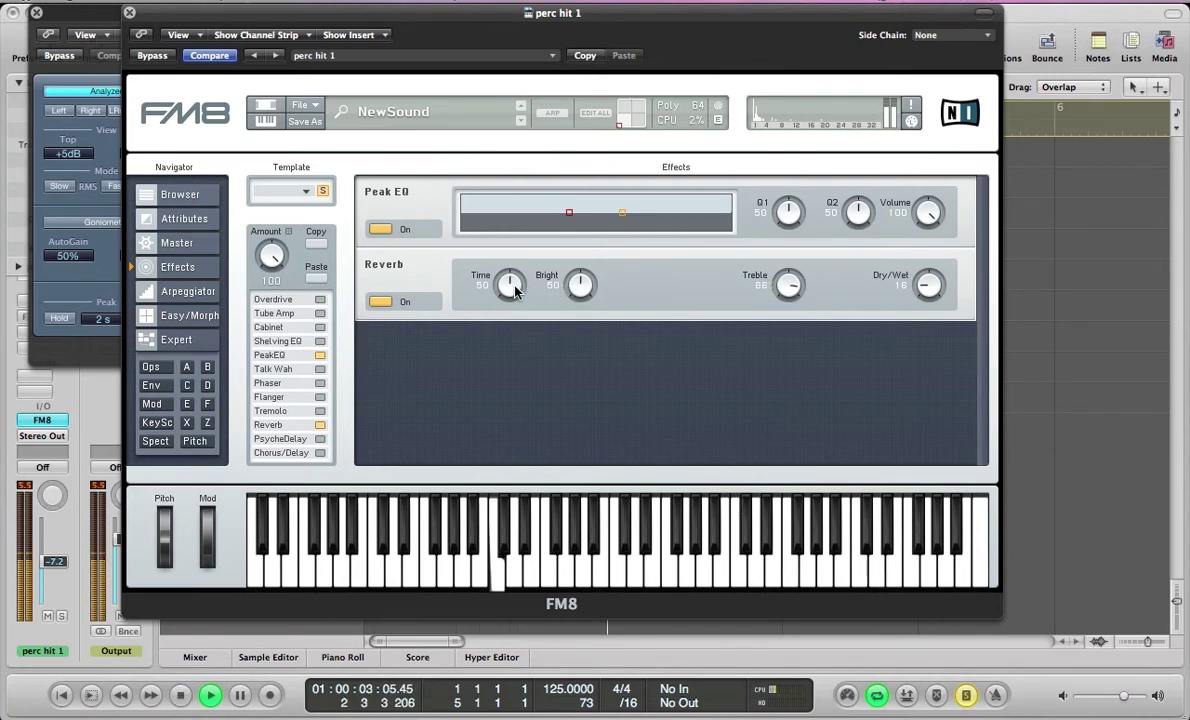
key(space)
scroll(513, 288, up, 2)
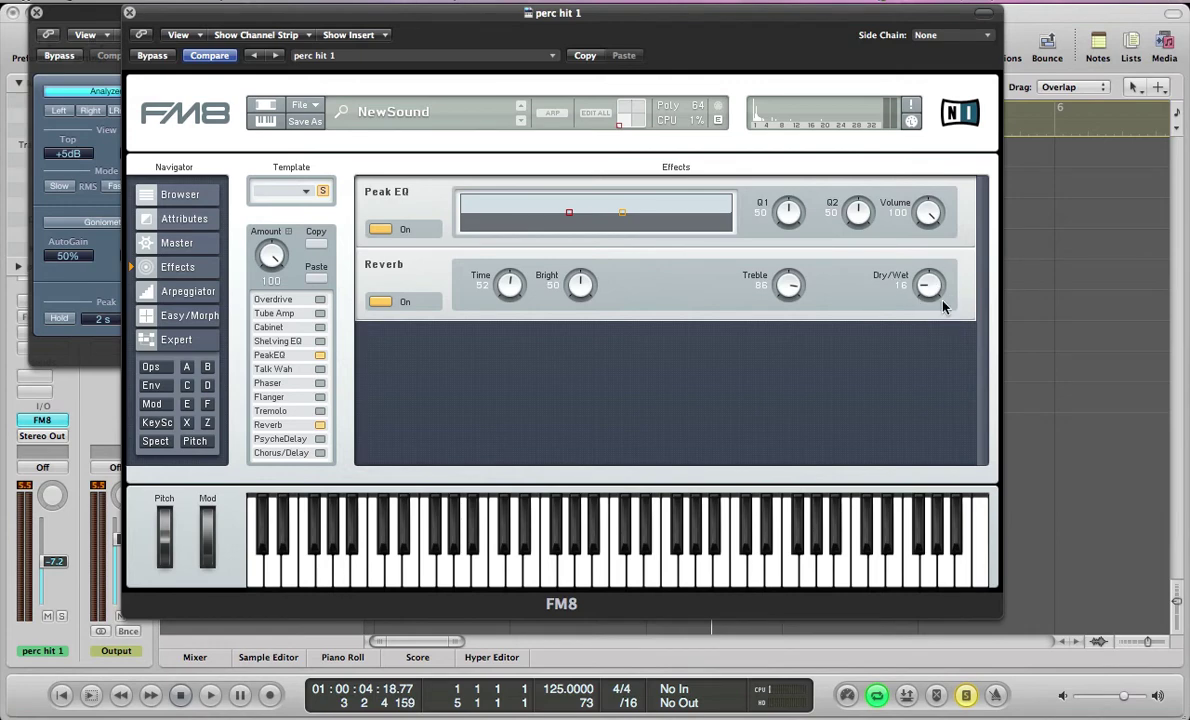
key(Return)
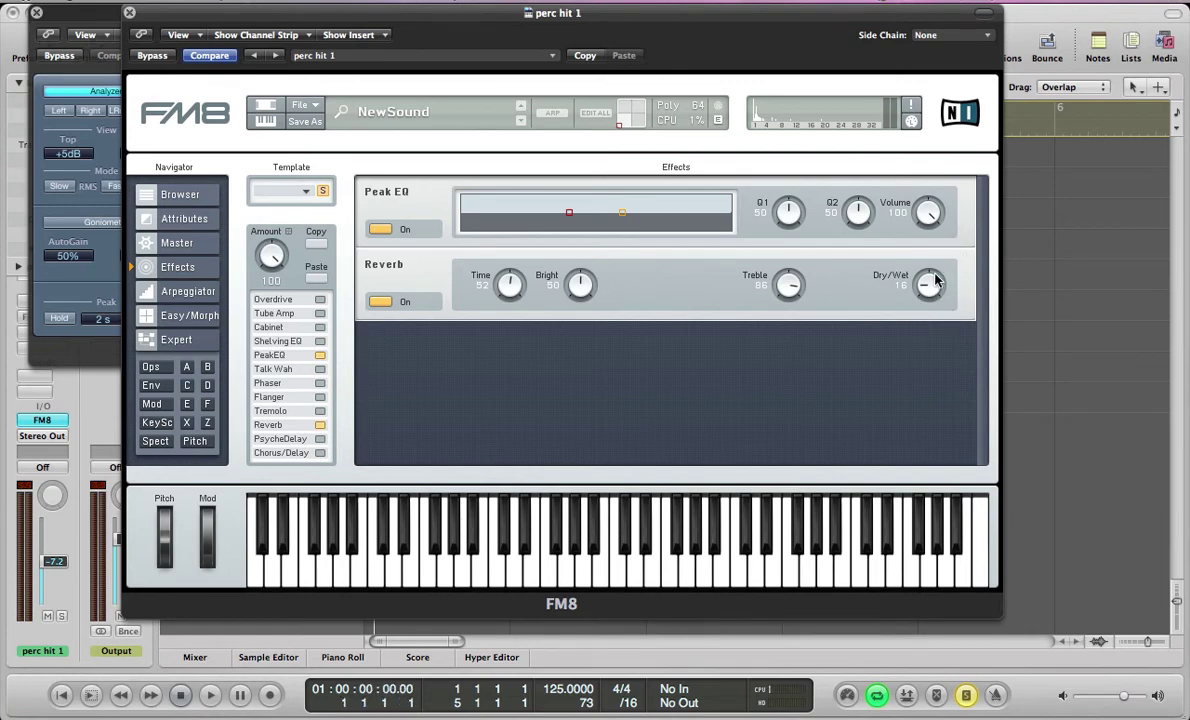
key(space)
key(space)
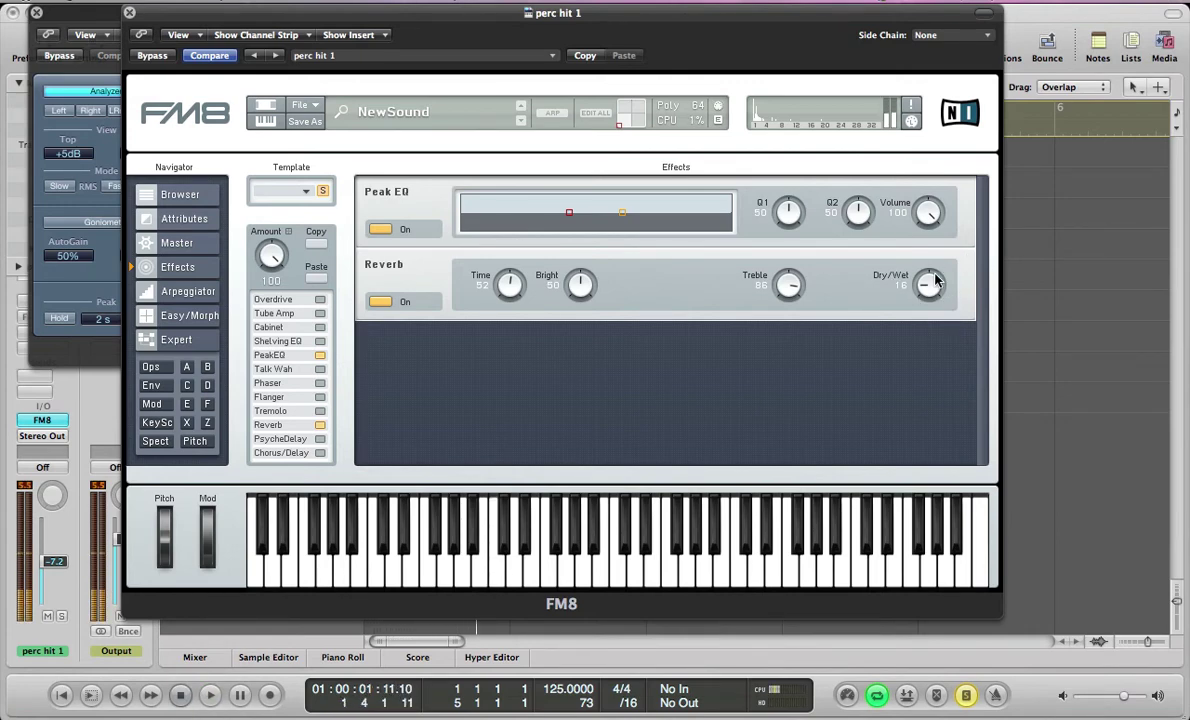
Step: Enable the Chorus/Delay effect and audition the sound from the start
click(319, 453)
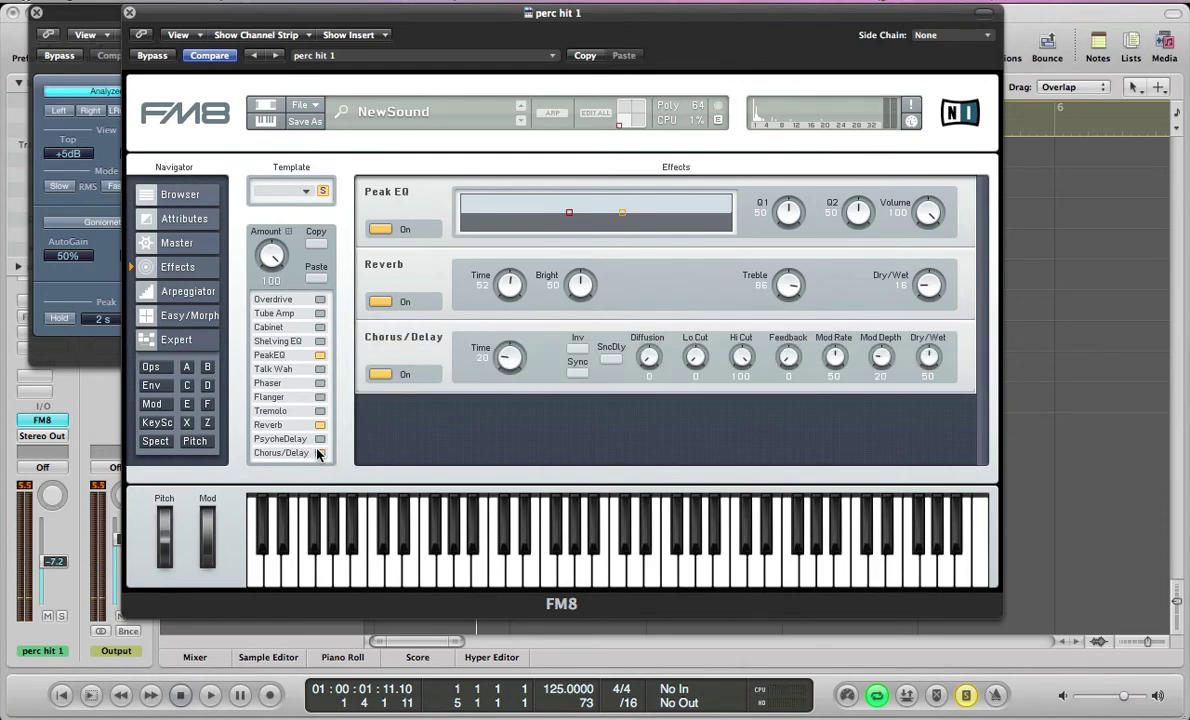
key(Return)
key(space)
key(space)
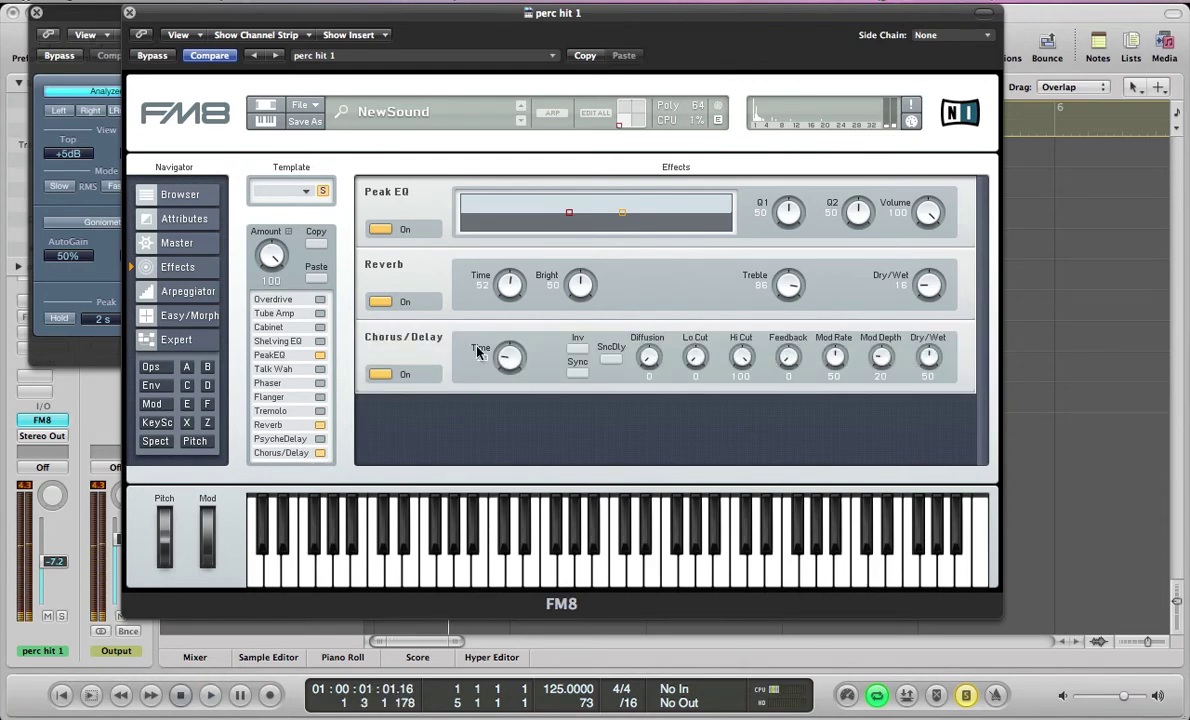
Step: Turn on the chorus/delay's Sync and SncDly, set Time 66, Lo Cut 11 and Hi Cut 72, and play the sound
click(577, 373)
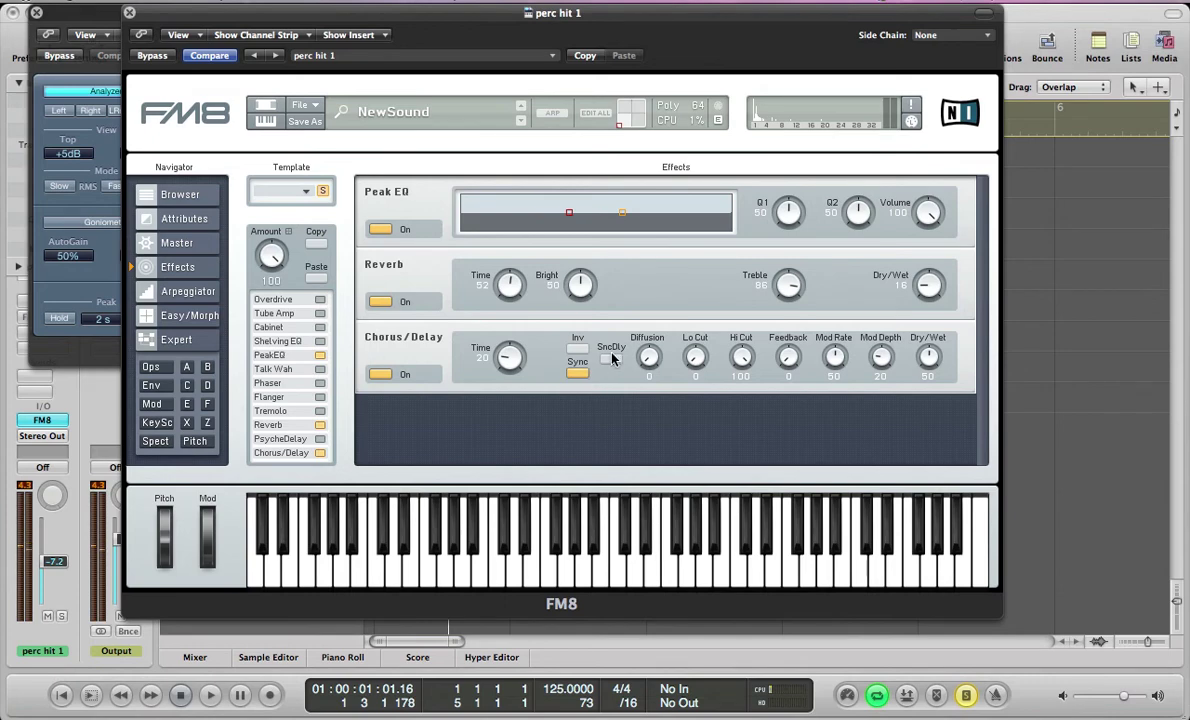
drag(527, 365, 516, 316)
drag(741, 361, 741, 384)
key(space)
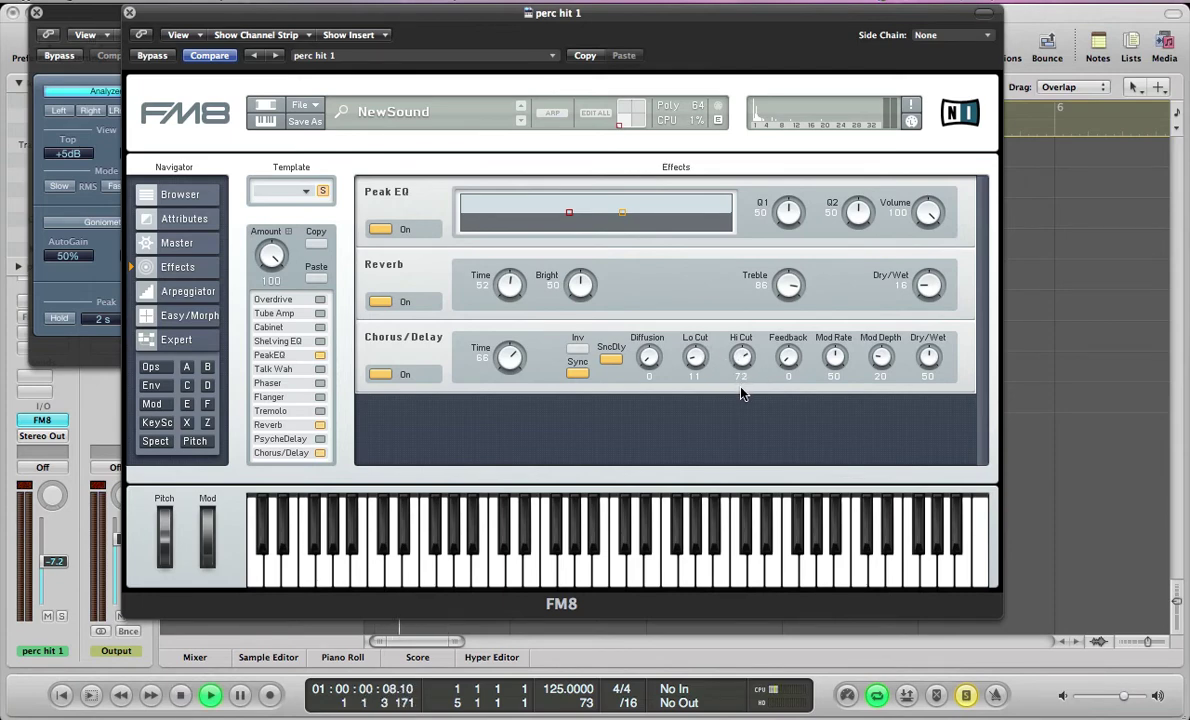
key(space)
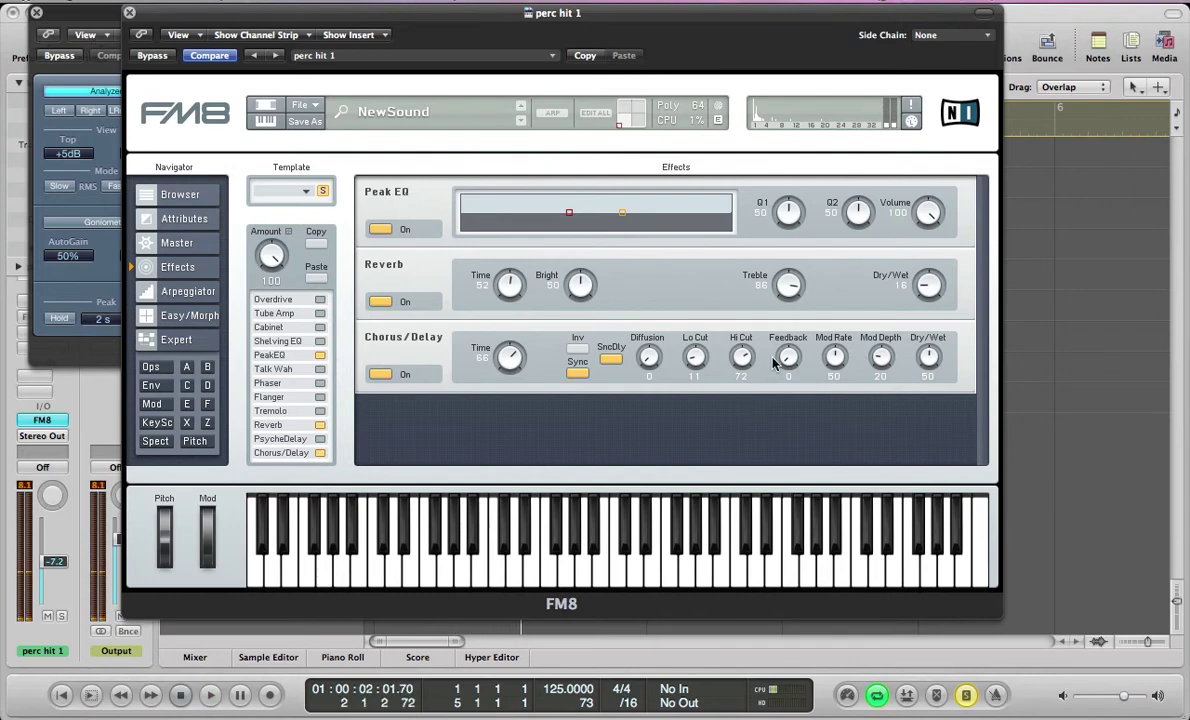
Step: Set the chorus/delay's Feedback to 30 and Dry/Wet to 32, and listen to the sound
drag(789, 357, 795, 340)
key(space)
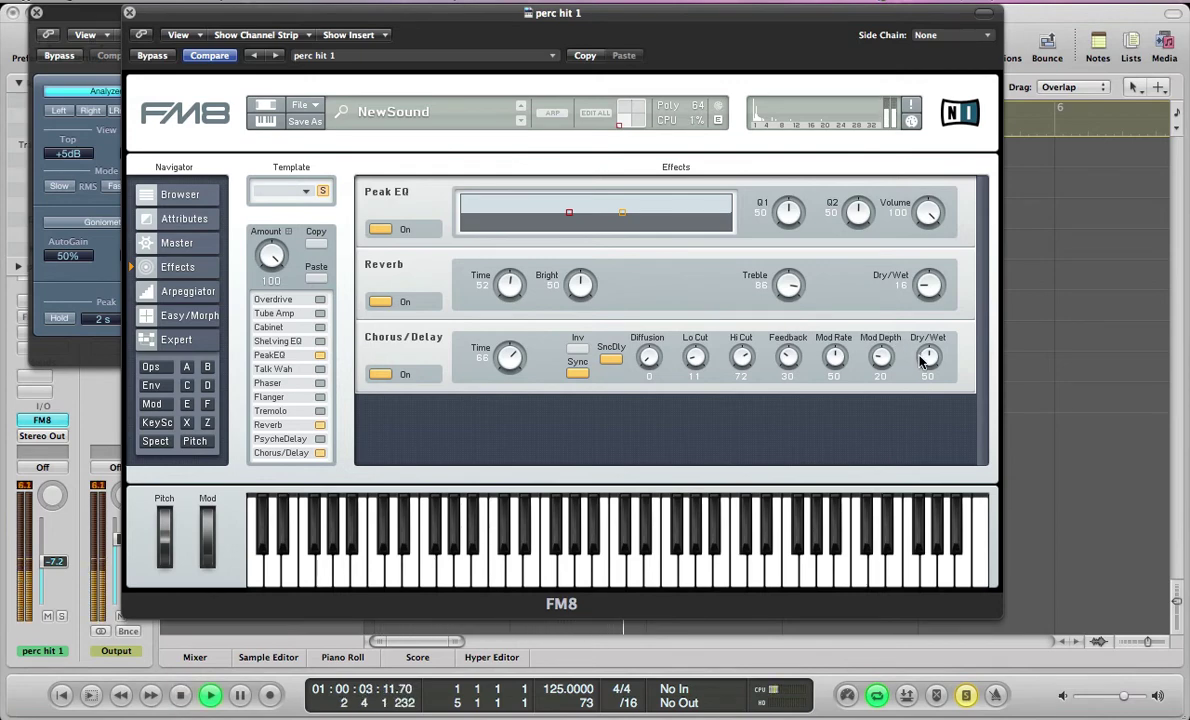
key(space)
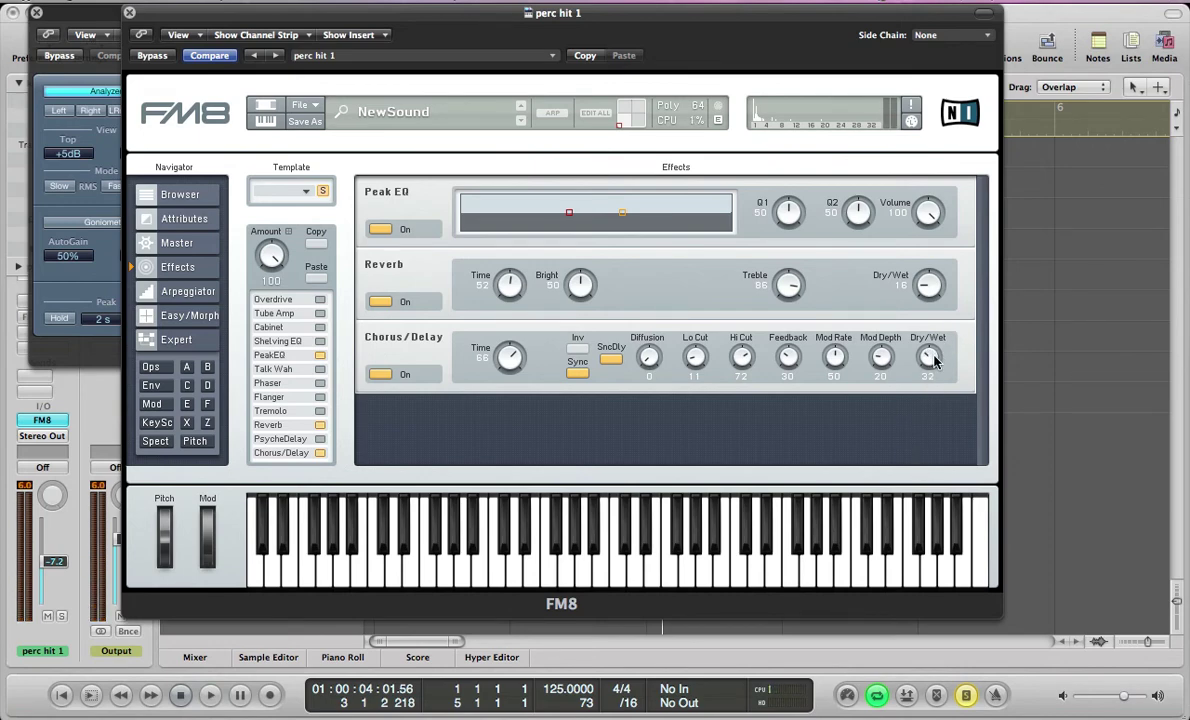
key(space)
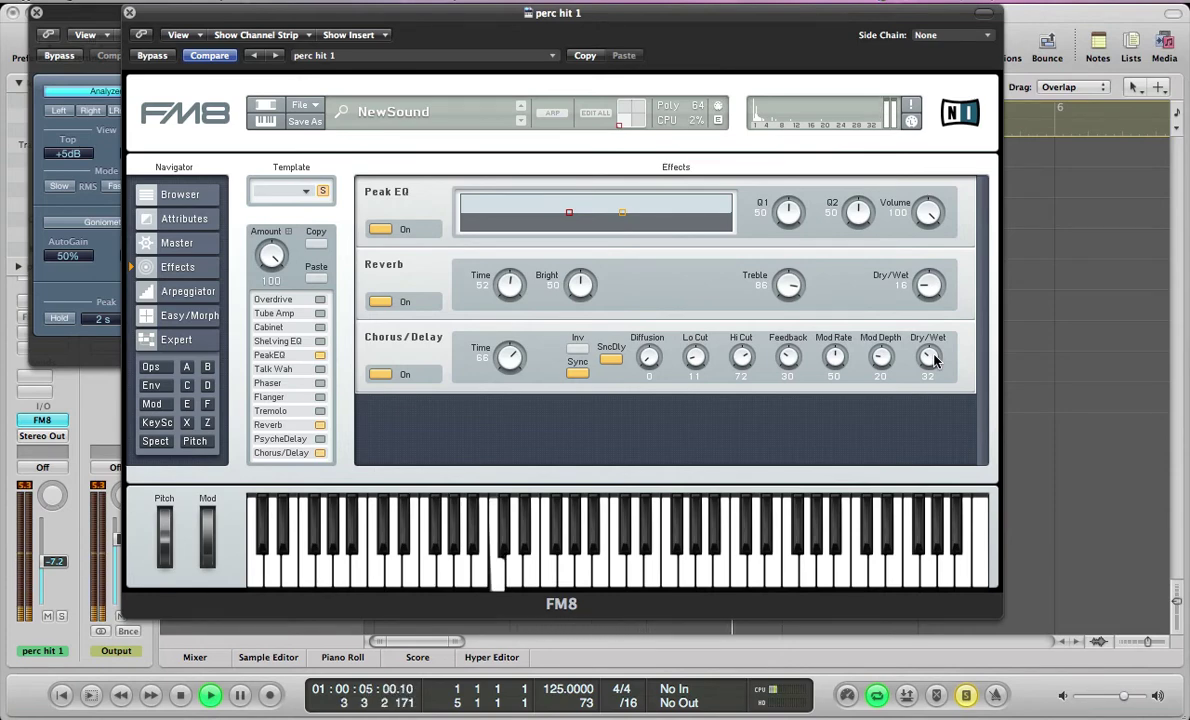
key(space)
Step: Close the plug-in window, play the perc hit 1 region together with the two kick regions of track 3, and reselect the perc hit 1 track
key(super+w)
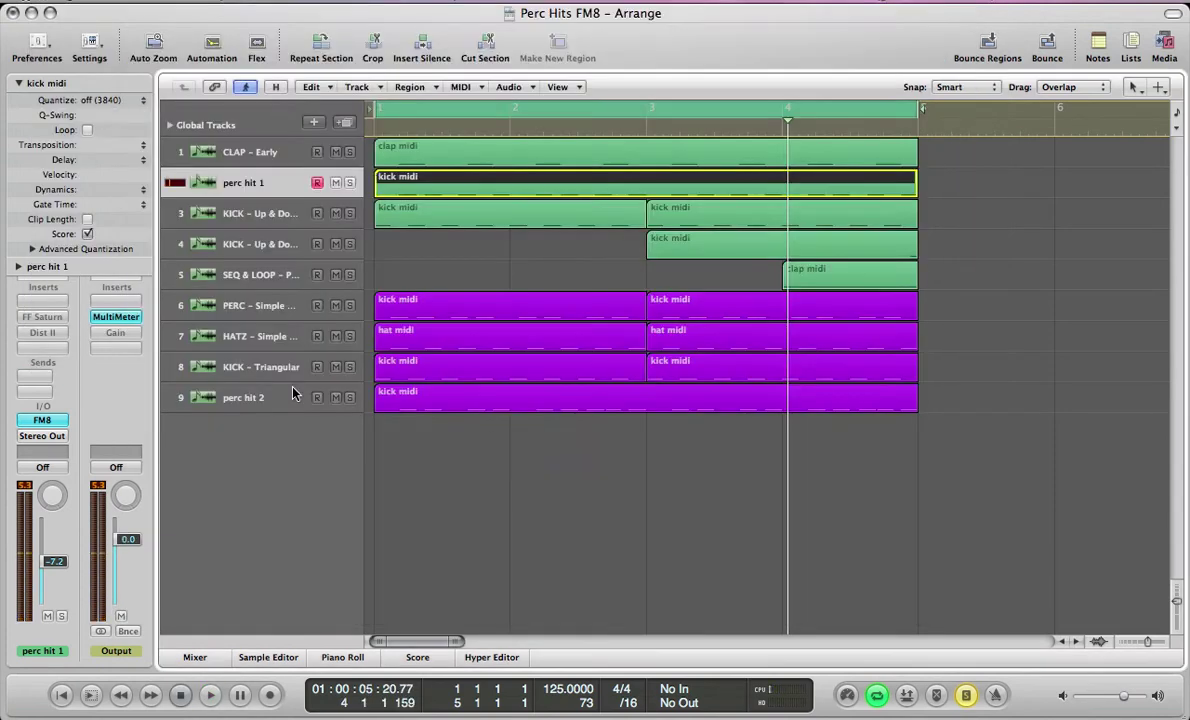
shift+click(420, 218)
shift+click(750, 215)
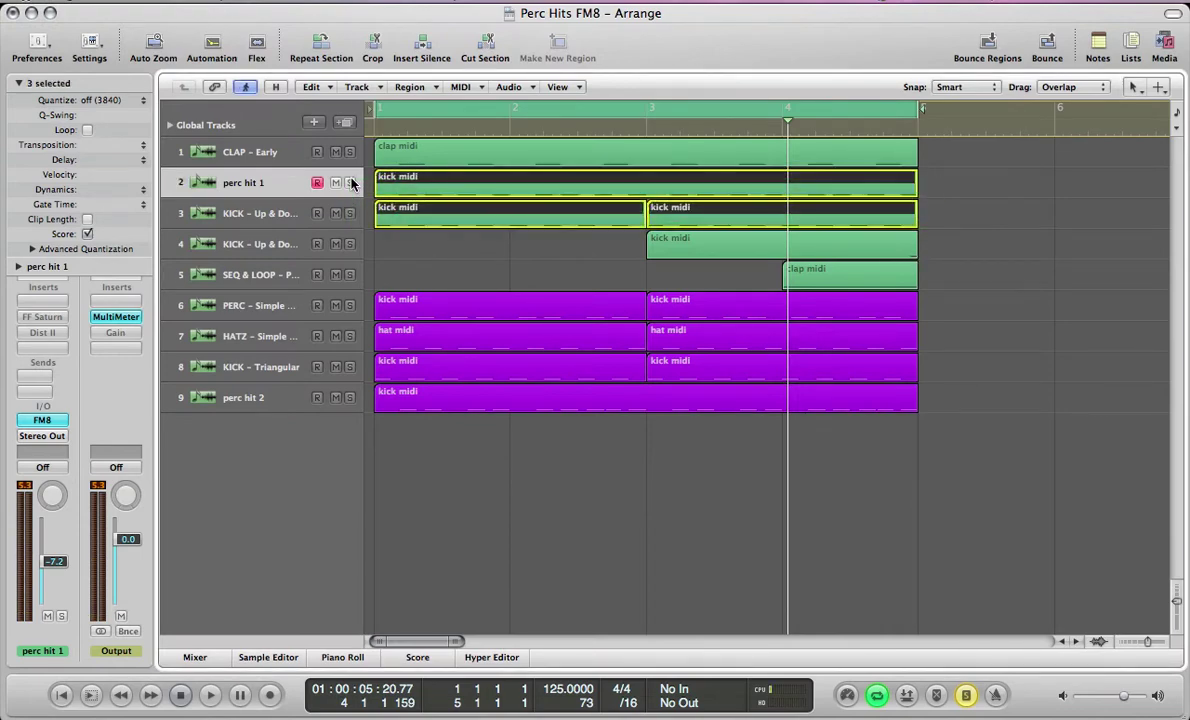
key(Return)
key(space)
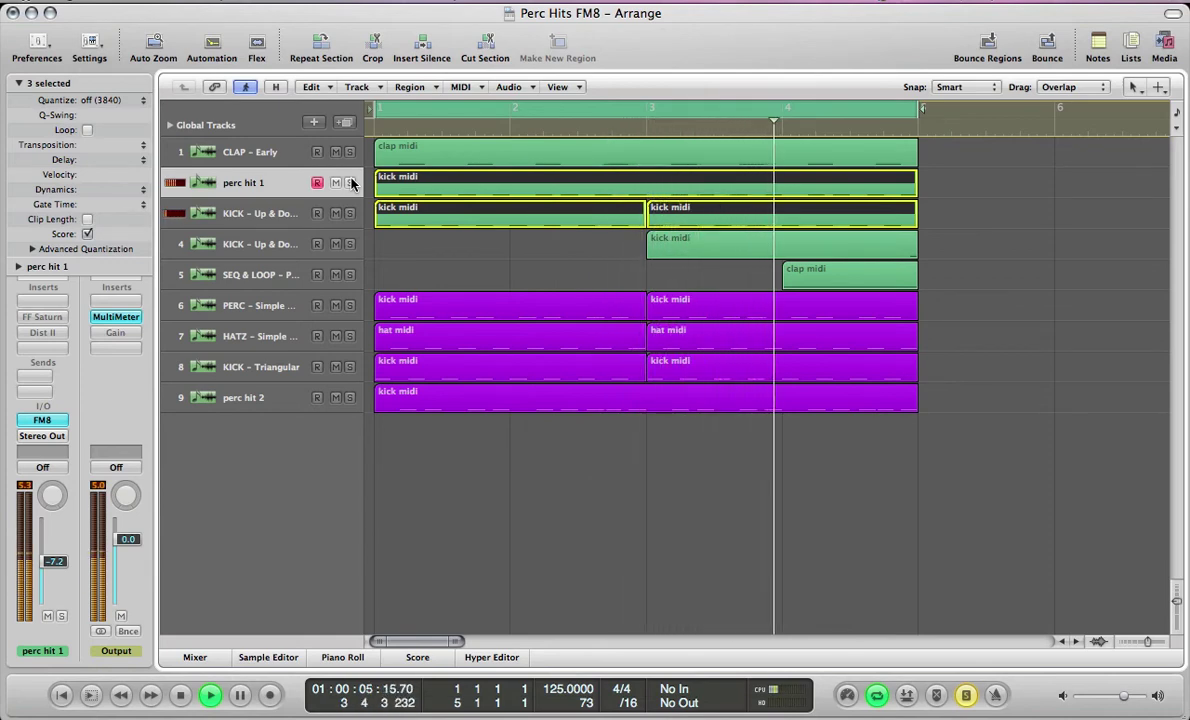
click(228, 184)
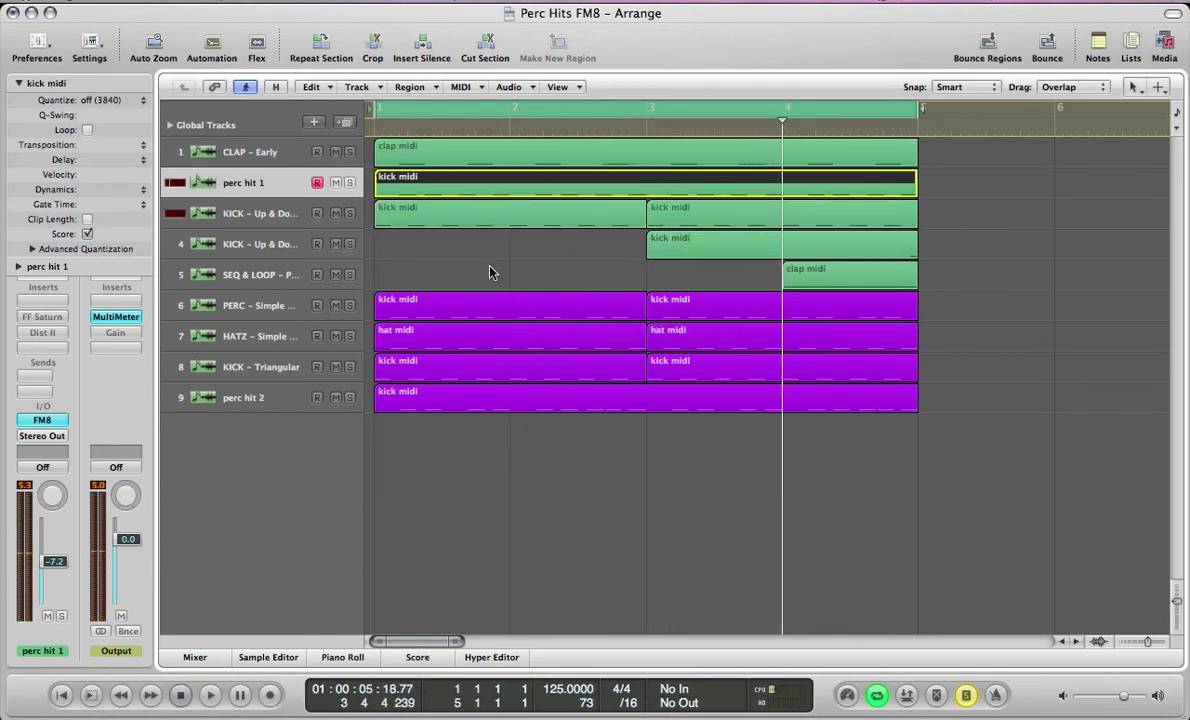
key(v)
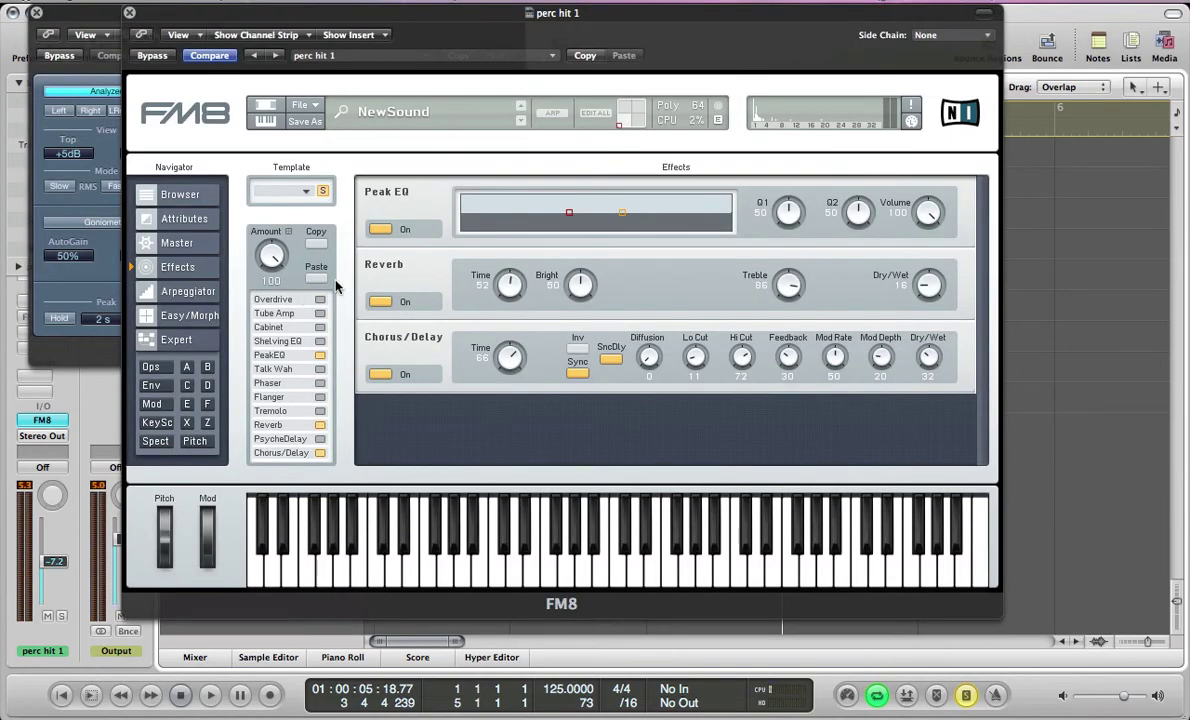
key(v)
key(v)
key(v)
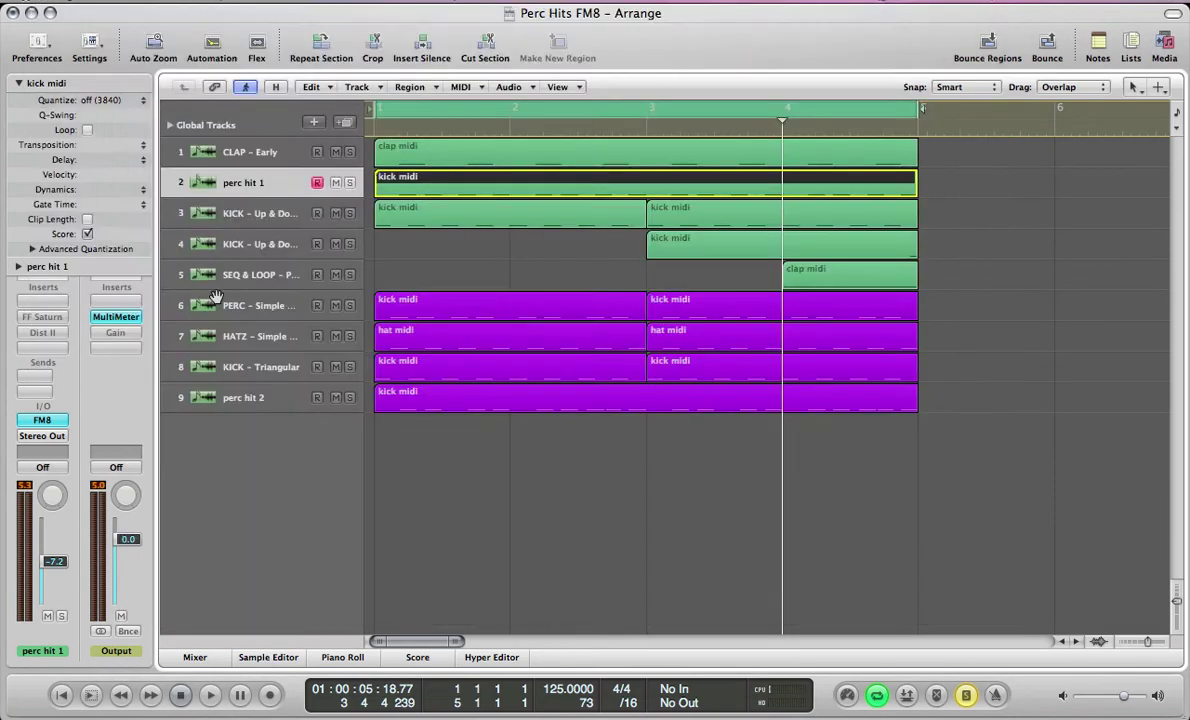
Step: Turn on FF Saturn on the perc hit 1 track, play the sound and look through its Saturation presets
click(43, 318)
key(v)
key(space)
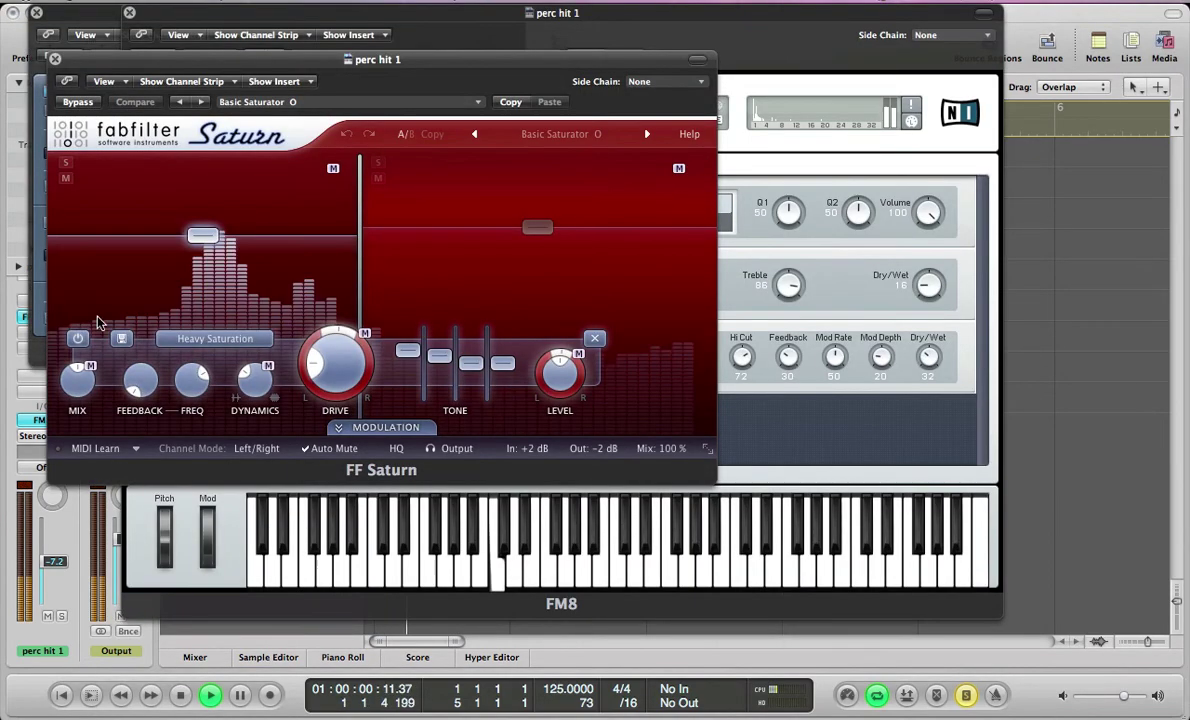
click(540, 136)
mouse_move(536, 263)
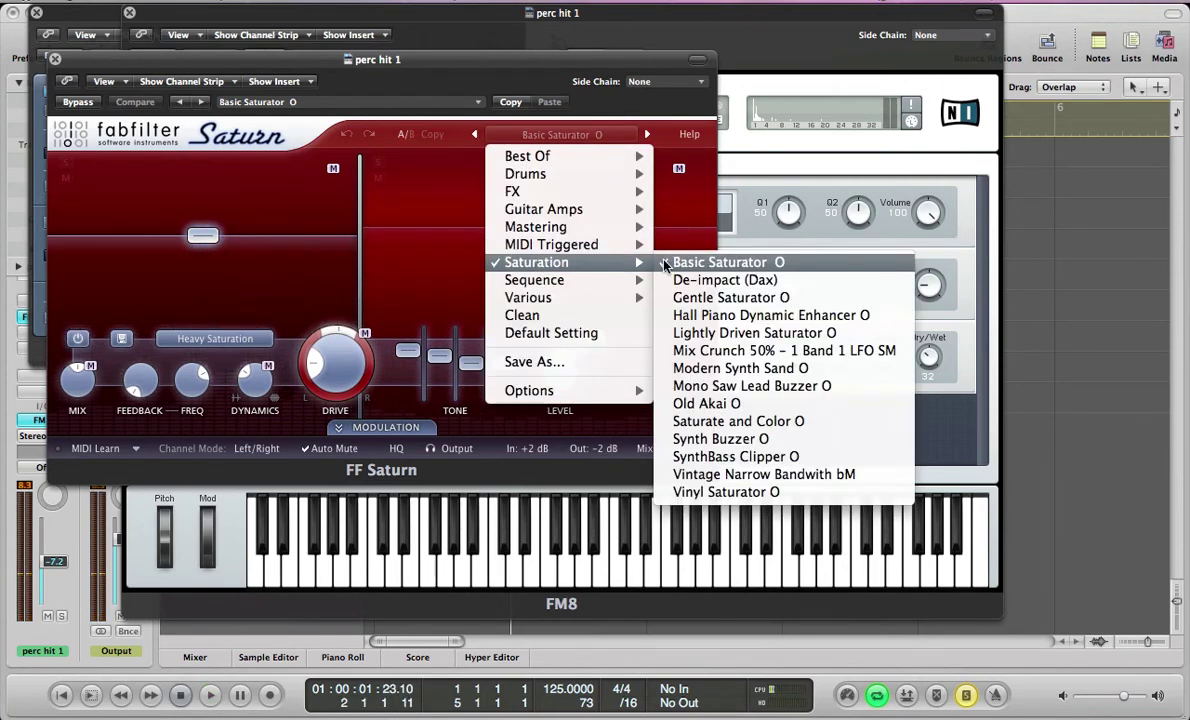
click(430, 198)
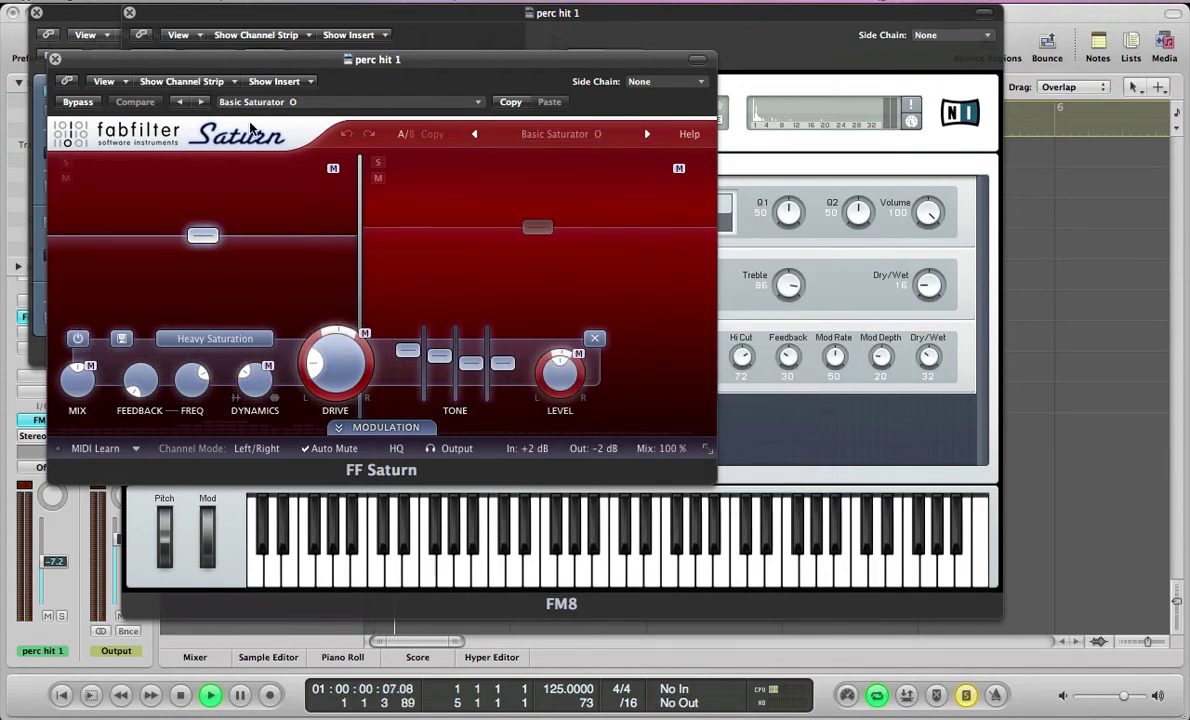
key(v)
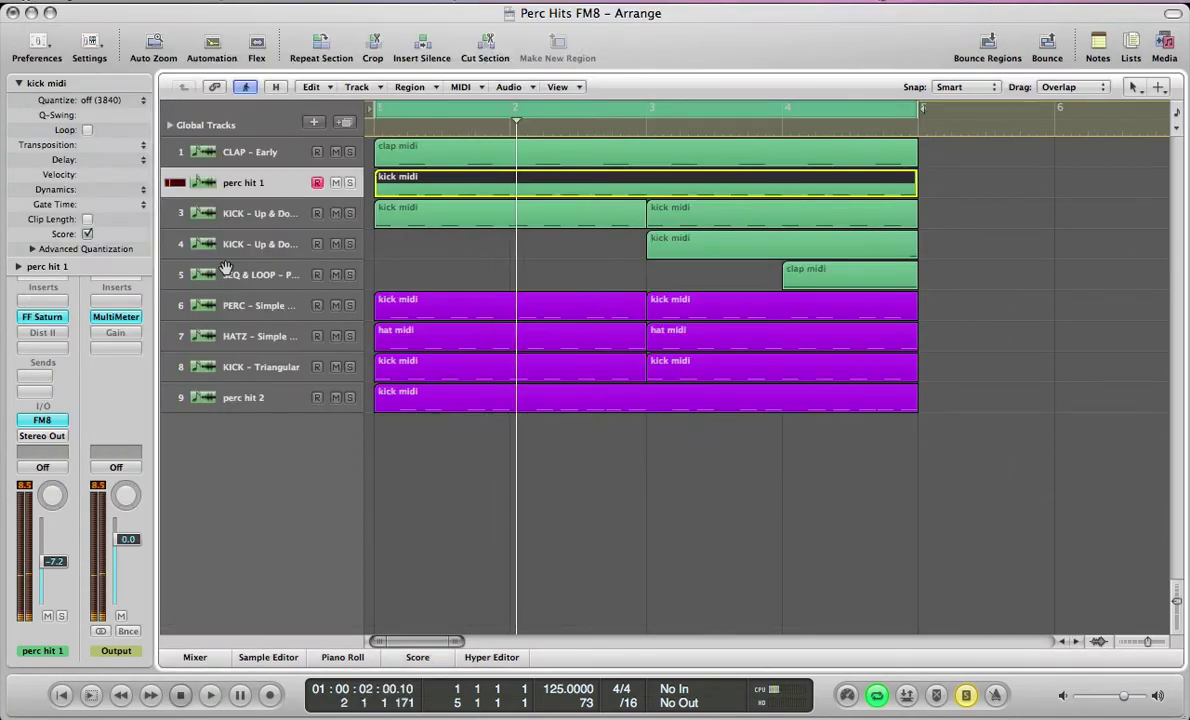
Step: Play the perc hit 1 region together with the two kick regions of track 3 with FF Saturn active
shift+click(232, 215)
key(Return)
key(space)
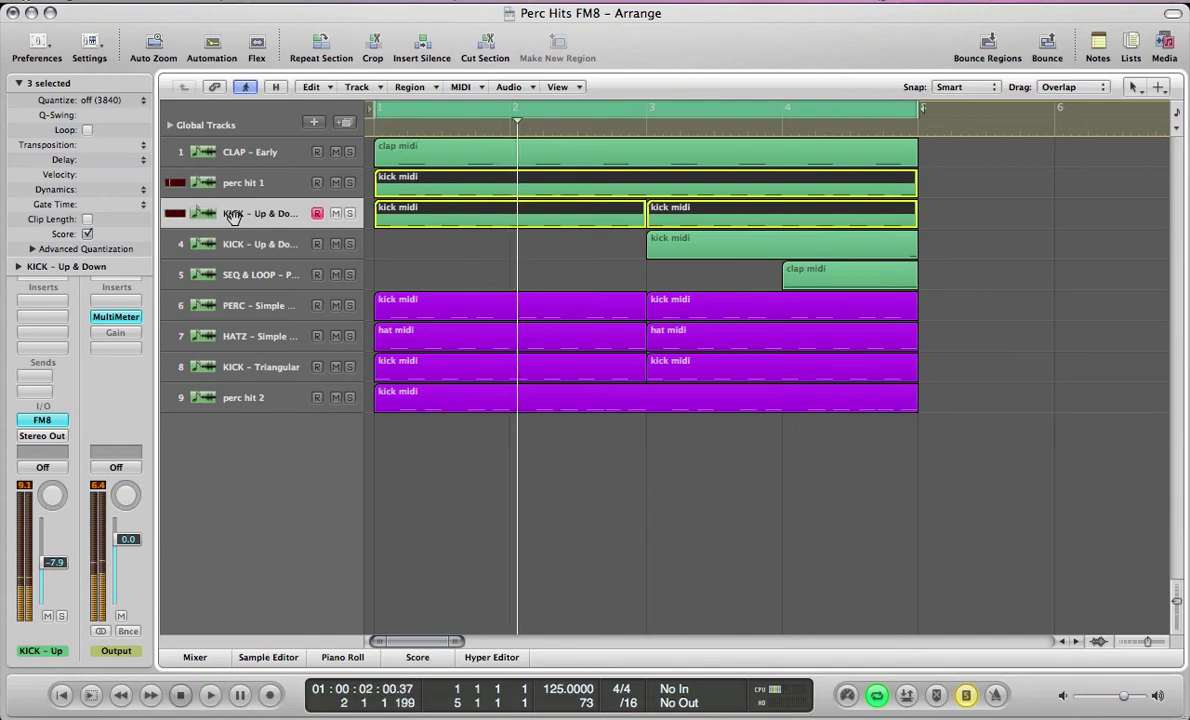
key(v)
key(v)
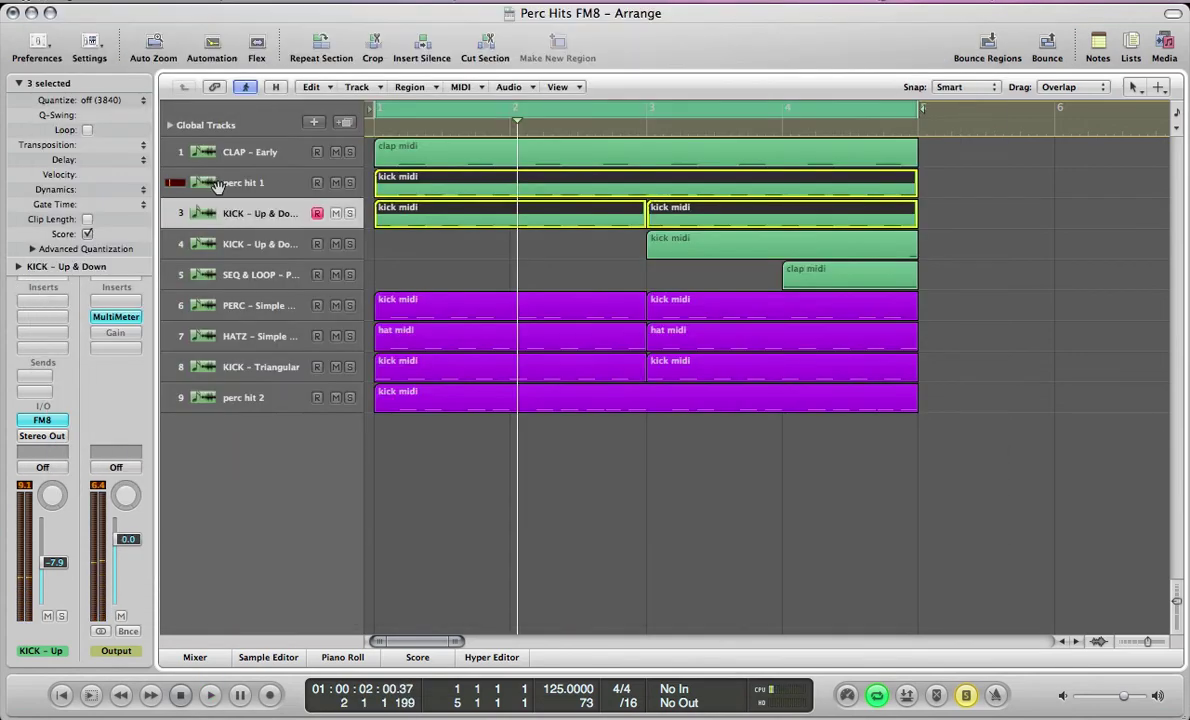
Step: On the perc hit 1 track, bypass FF Saturn and enable Distortion II instead
click(205, 181)
click(38, 326)
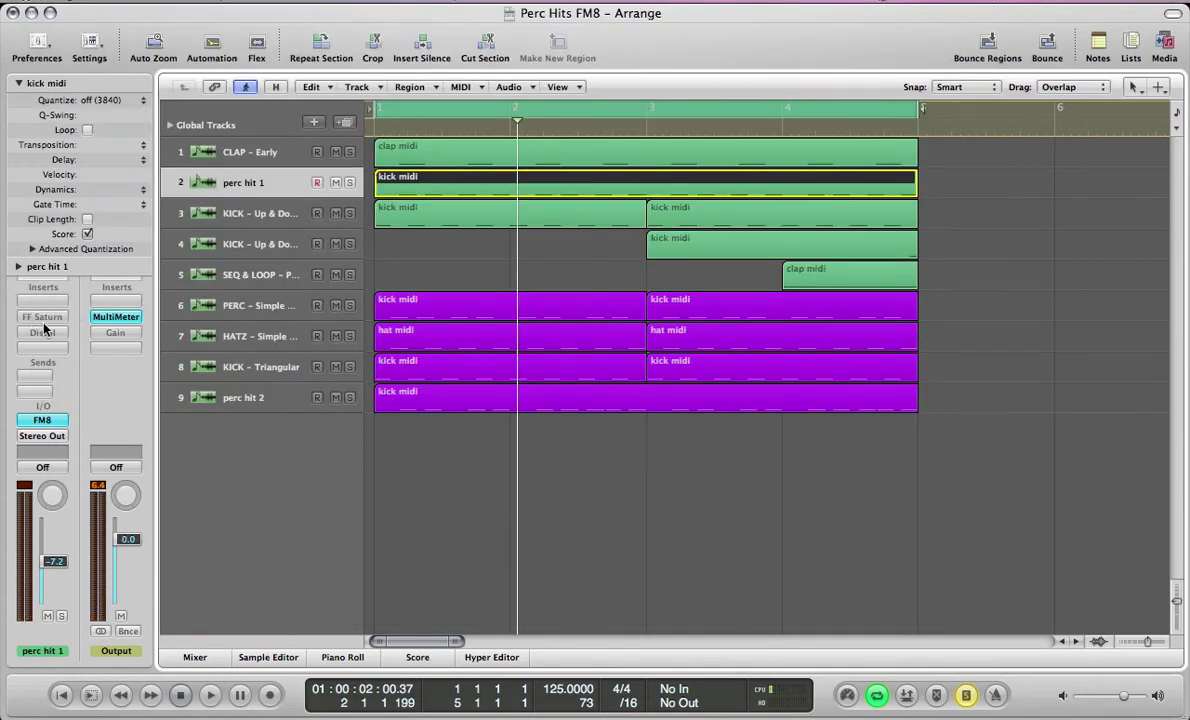
key(v)
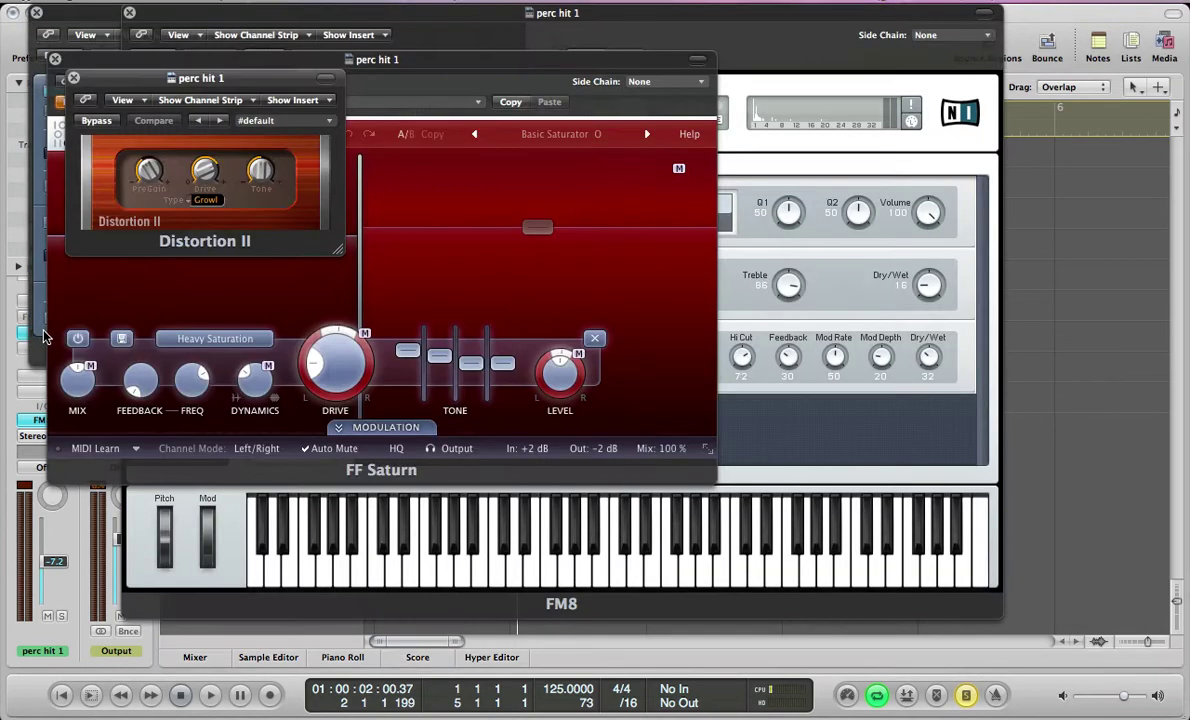
click(55, 58)
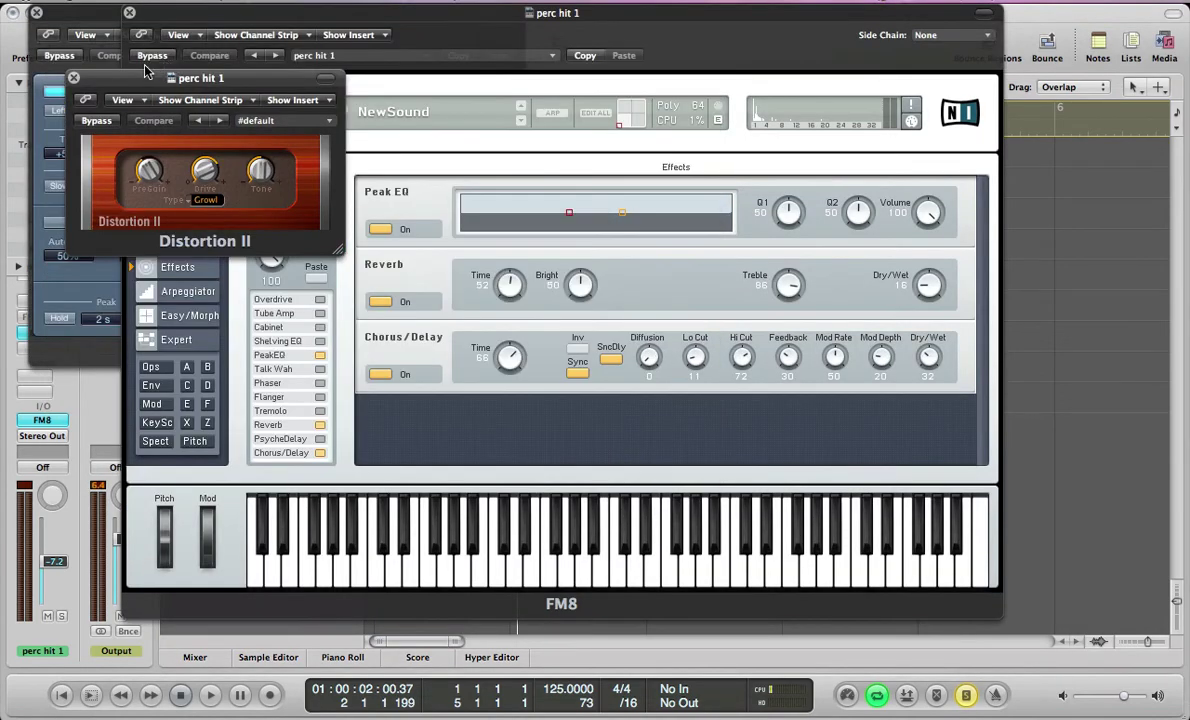
drag(140, 78, 390, 175)
key(v)
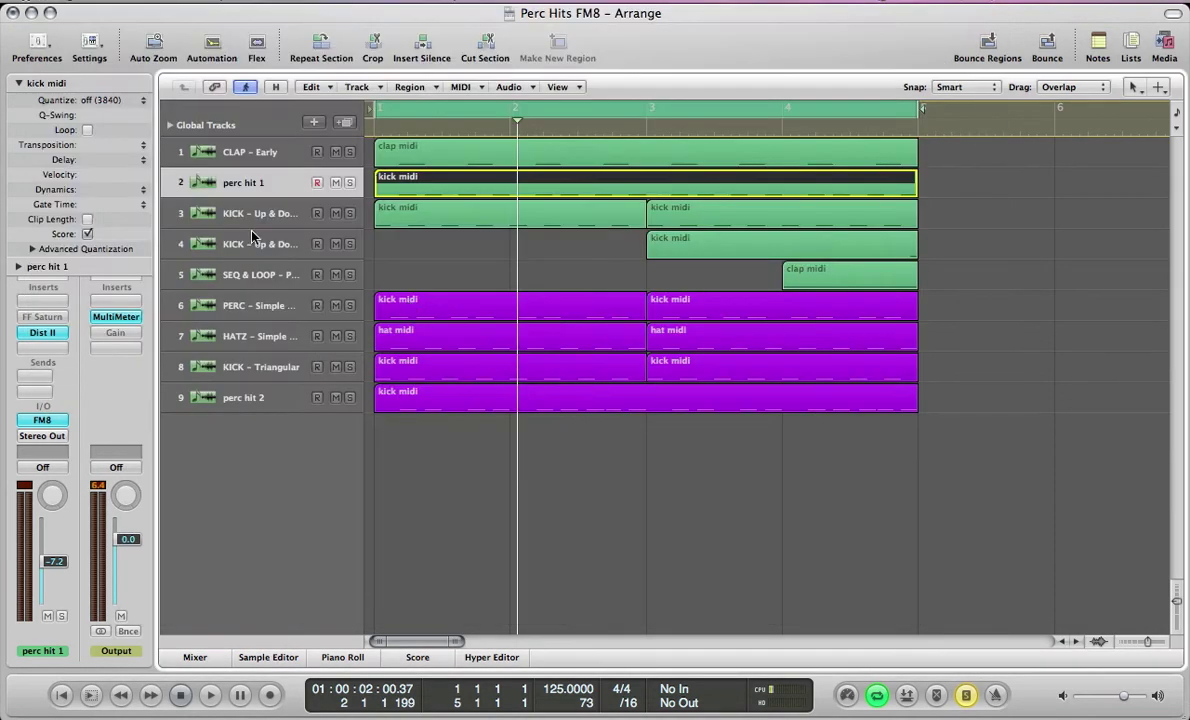
Step: Play the perc hit 1 and track 3 kick regions together, bypassing Distortion II in the mixer during playback to compare
click(232, 214)
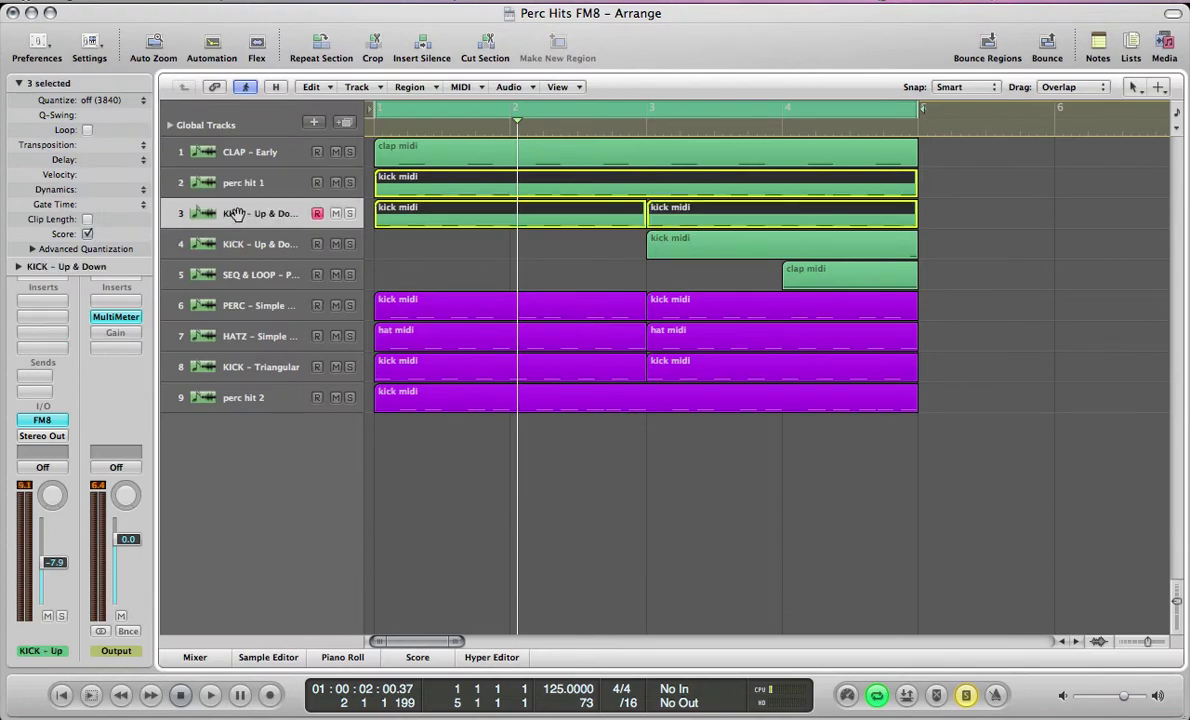
key(space)
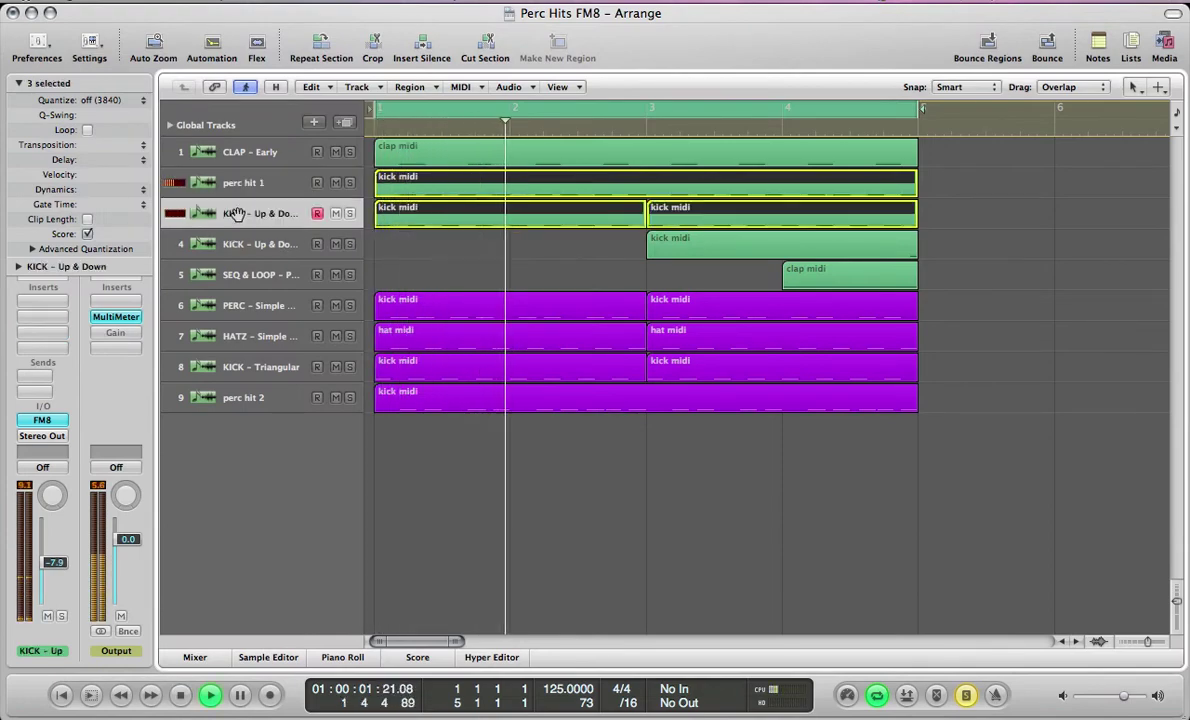
key(x)
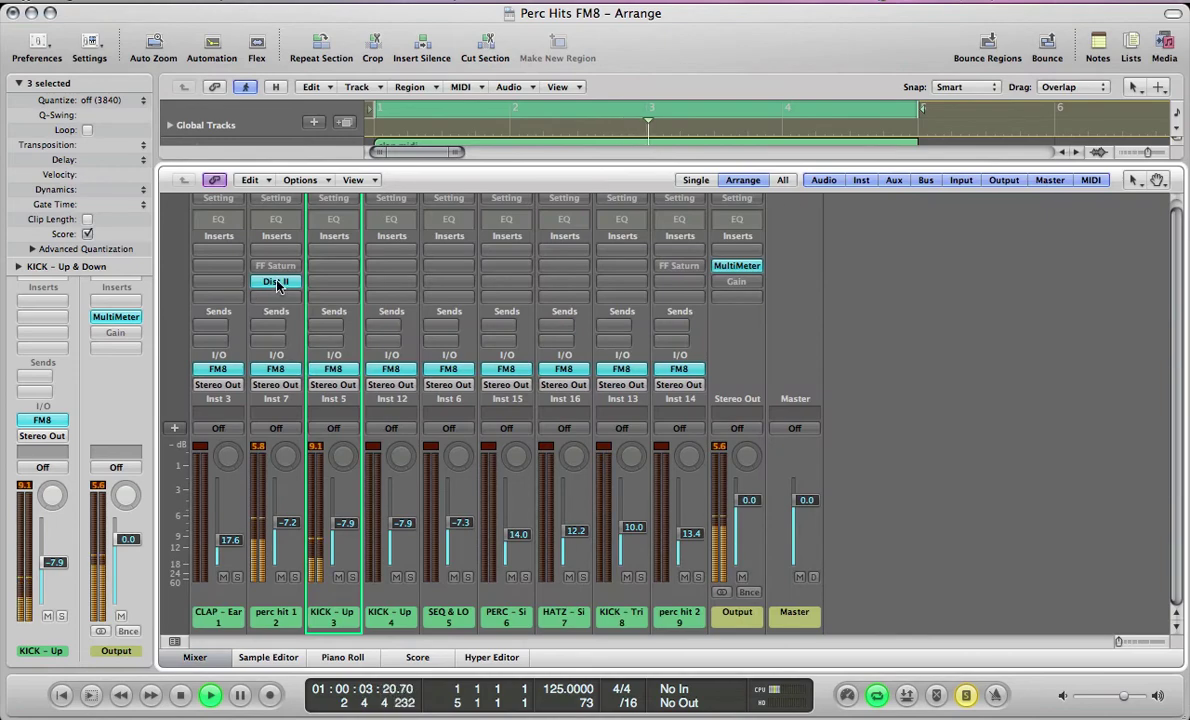
alt+click(276, 283)
key(space)
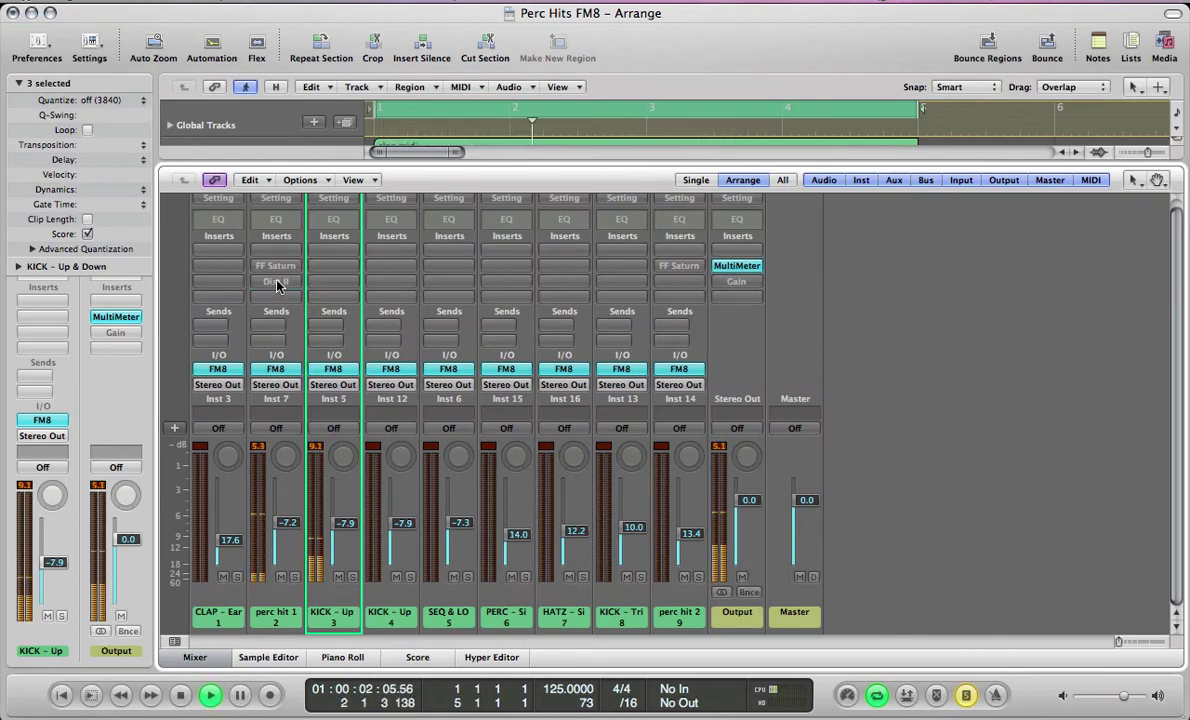
key(space)
key(x)
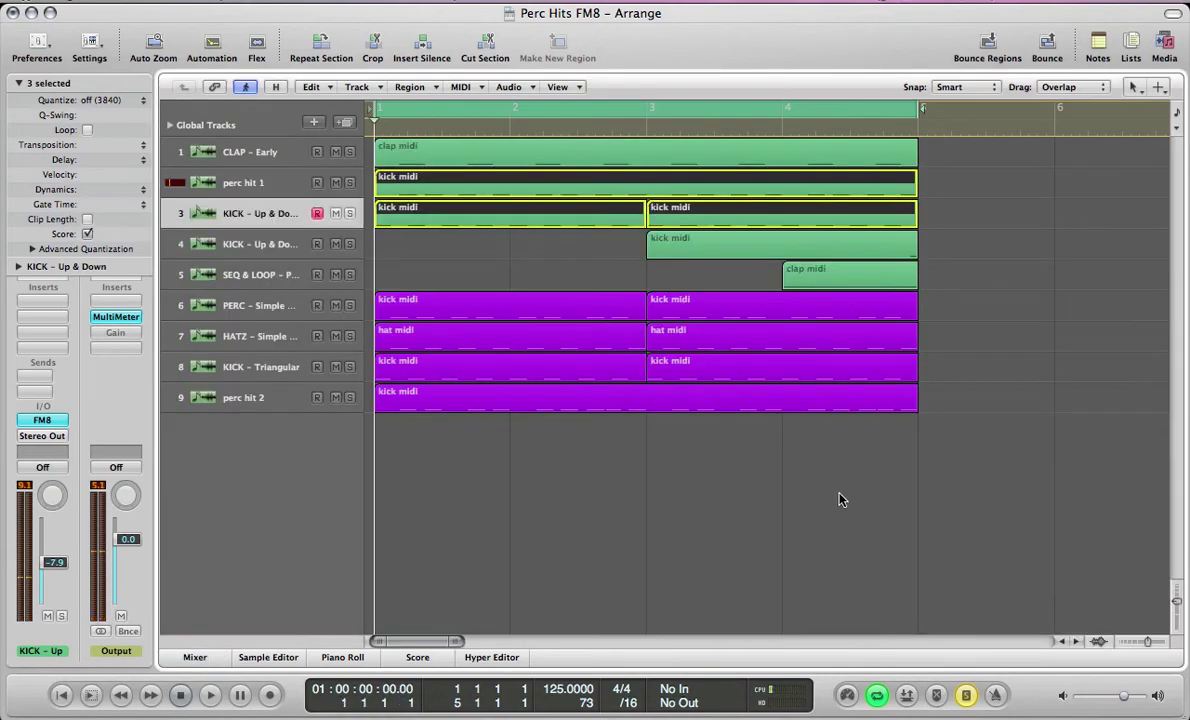
Step: Select the perc hit 2 track and audition its region from the start
click(916, 470)
click(240, 398)
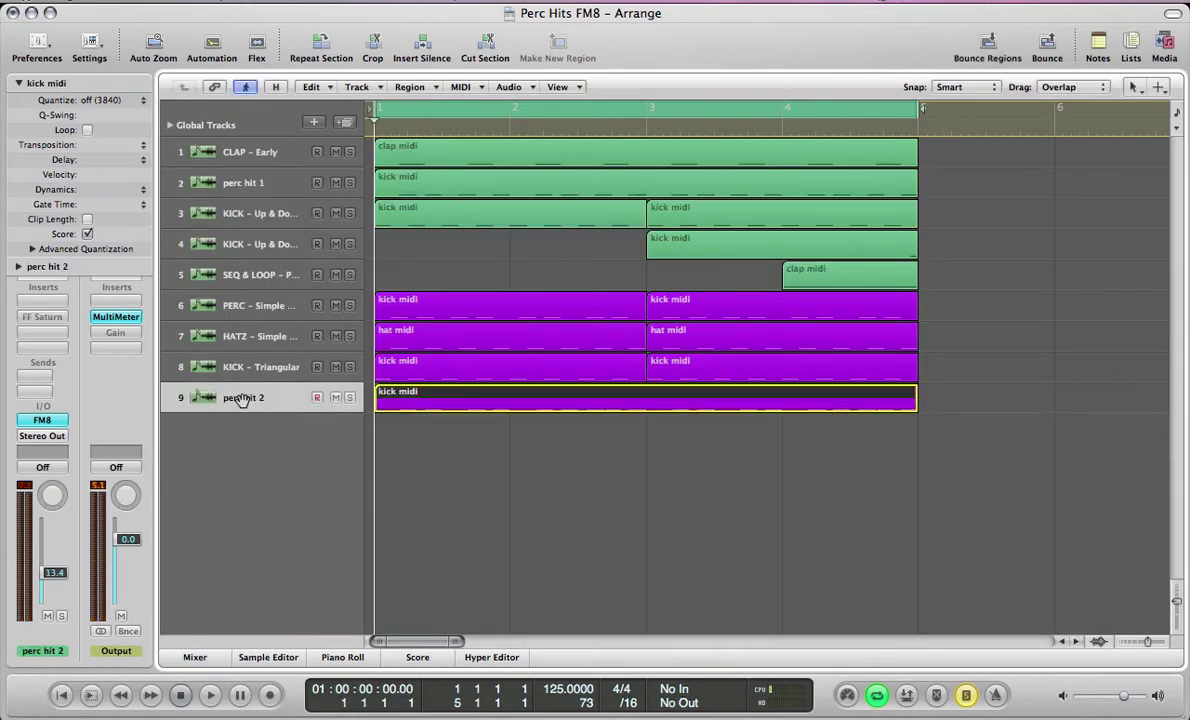
key(space)
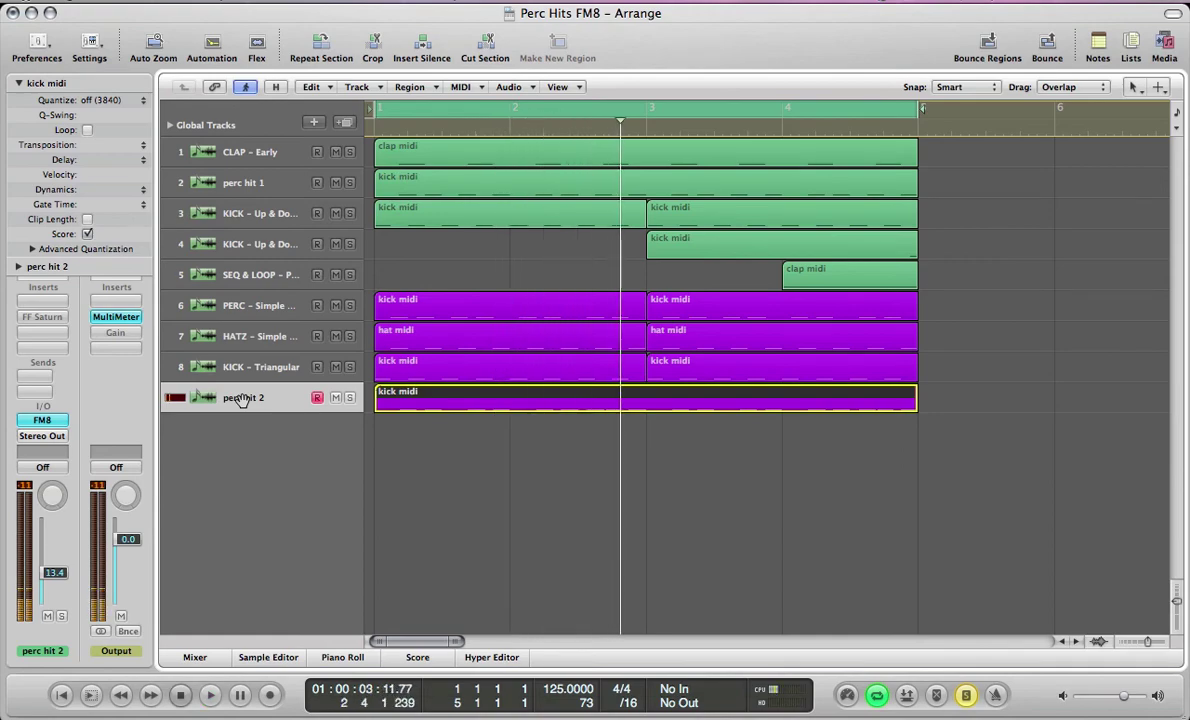
key(space)
Step: Start a new sound in perc hit 2's FM8 and set it to Mono with Unison Detune 0
key(v)
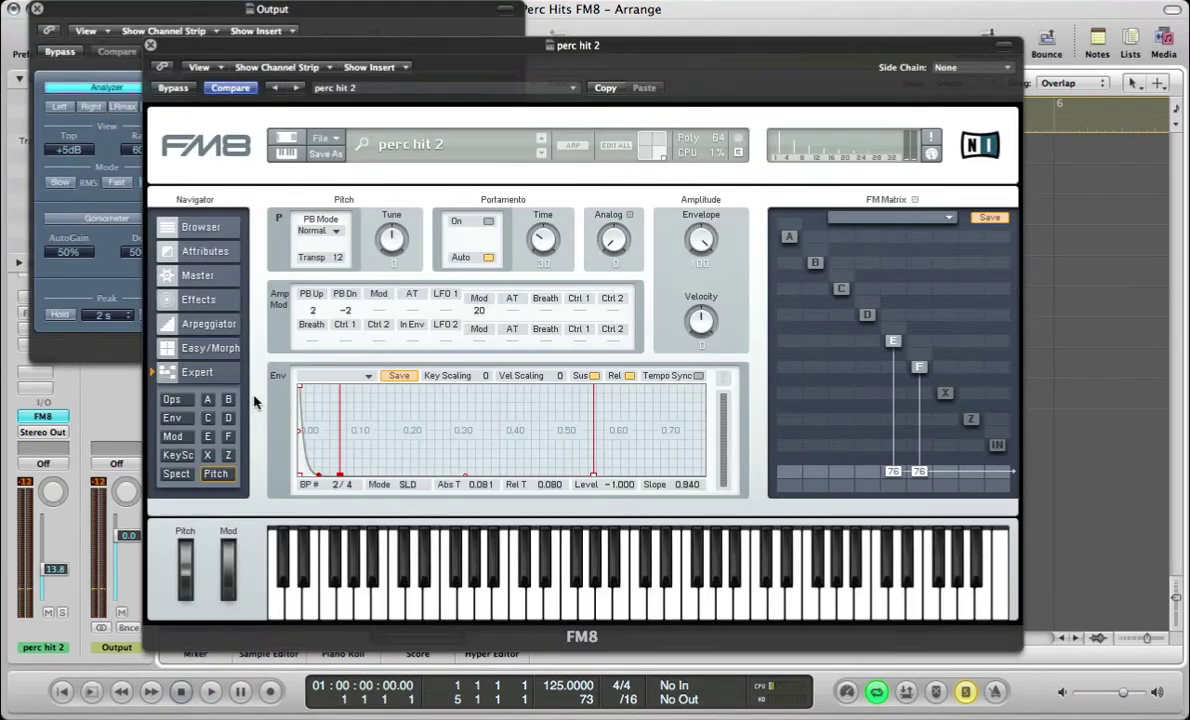
click(201, 227)
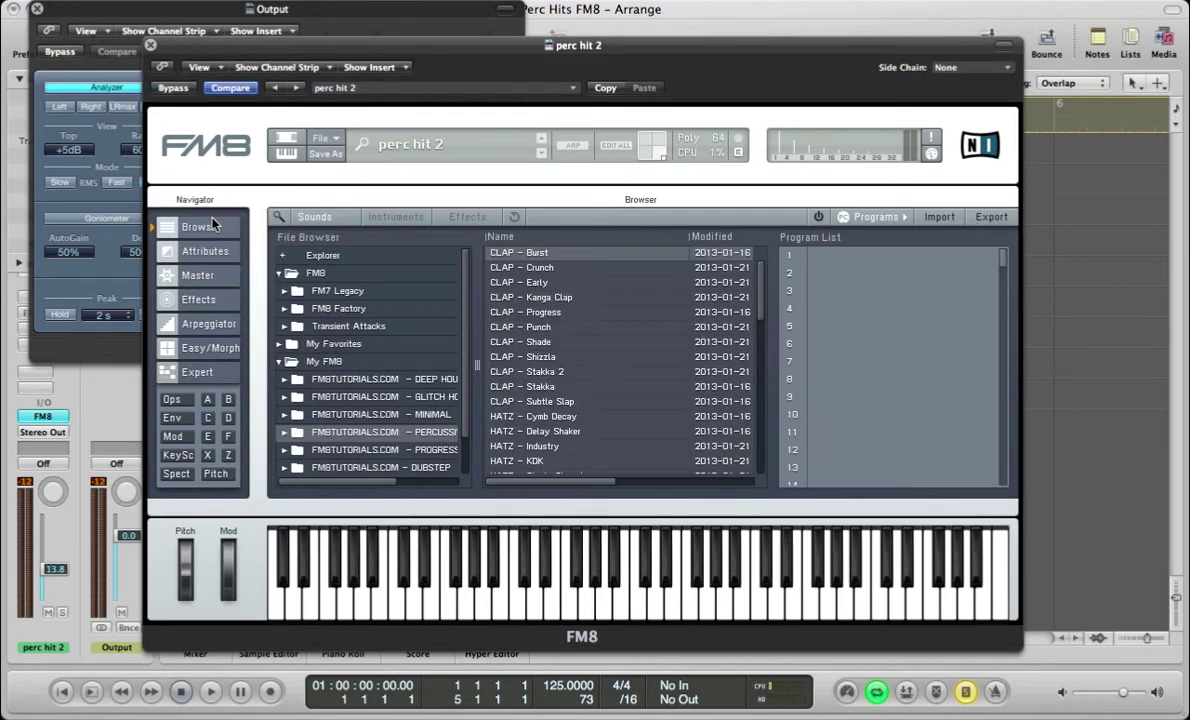
click(318, 141)
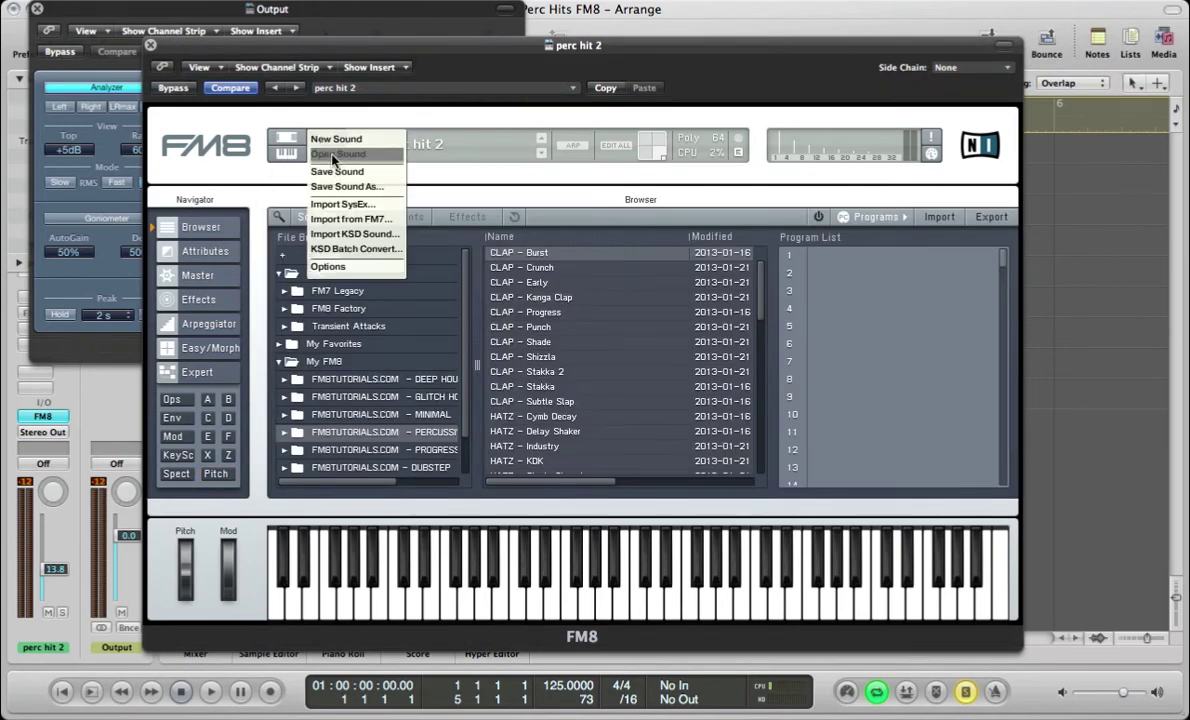
click(335, 135)
click(197, 275)
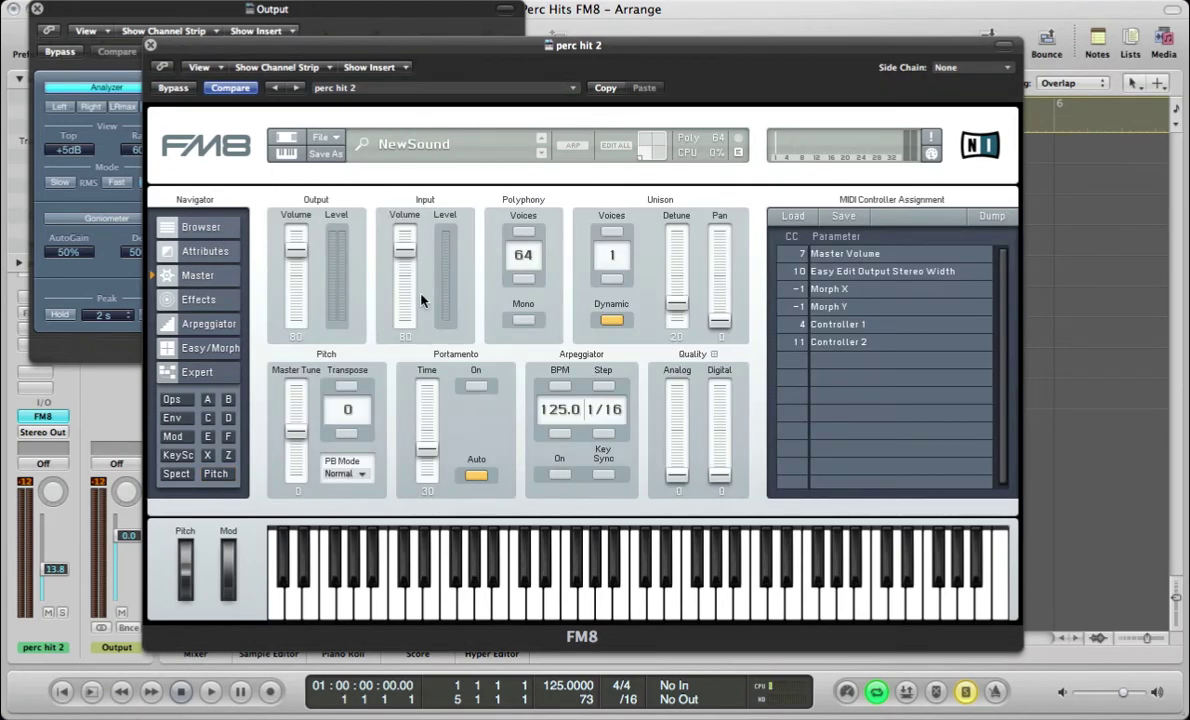
click(527, 321)
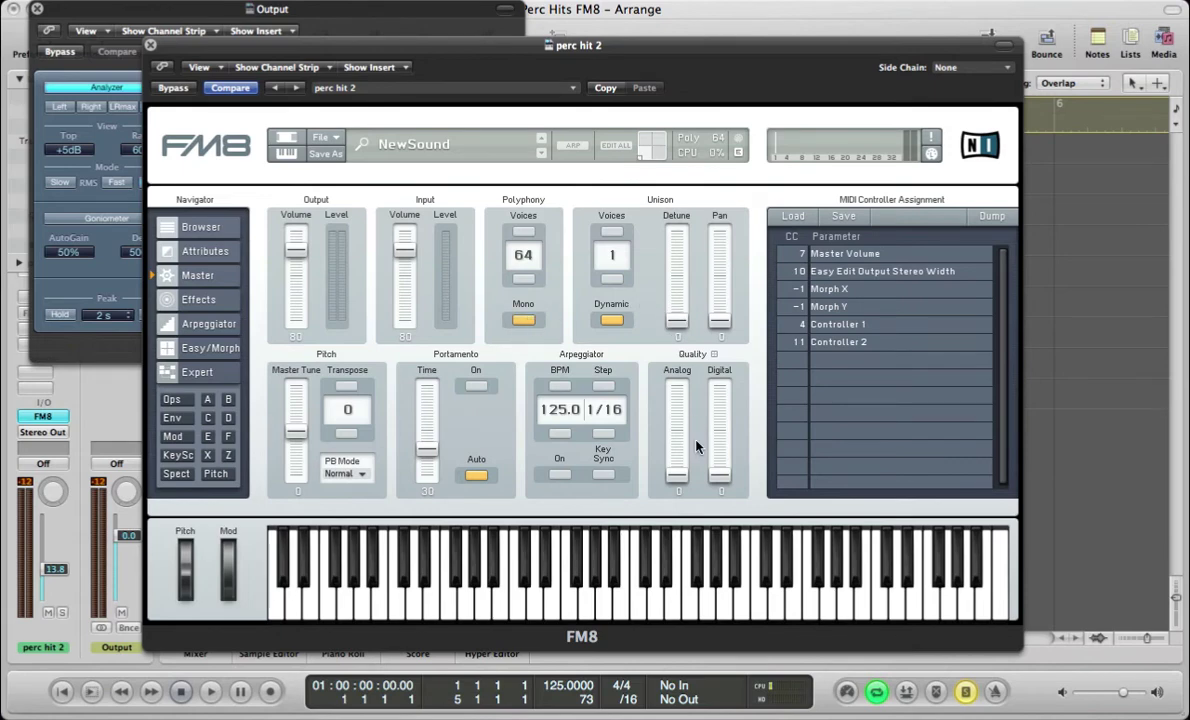
Step: Set operators E and F to Triangle waveforms with a ratio of 2.0000 and Key Sync on
click(178, 390)
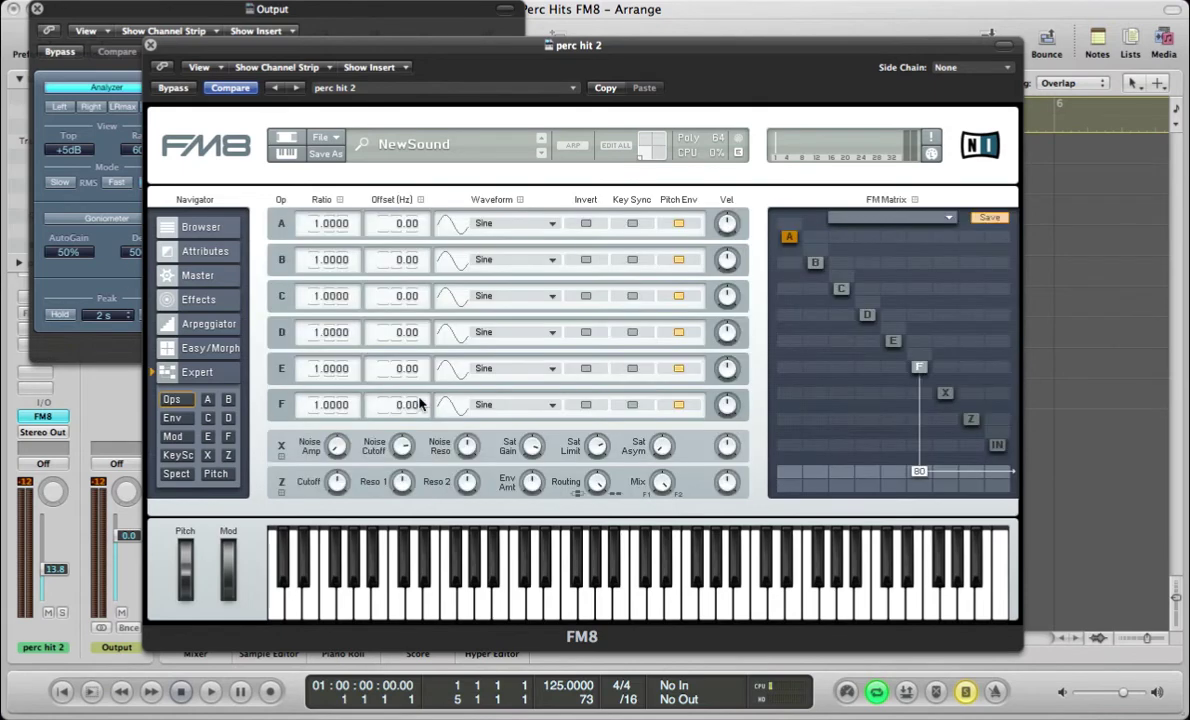
click(521, 405)
click(500, 182)
click(489, 342)
click(491, 180)
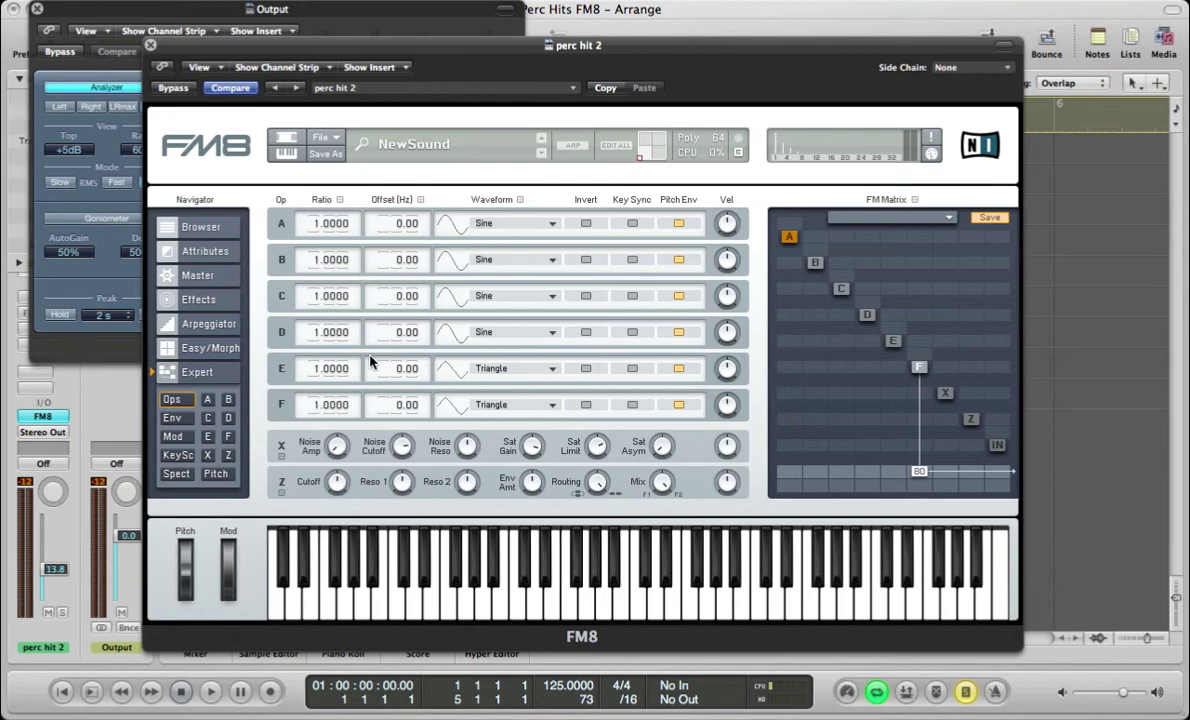
drag(300, 367, 314, 400)
click(632, 369)
Step: Send operator E to the output at level 80 alongside operator F and play the sound
drag(885, 472, 885, 440)
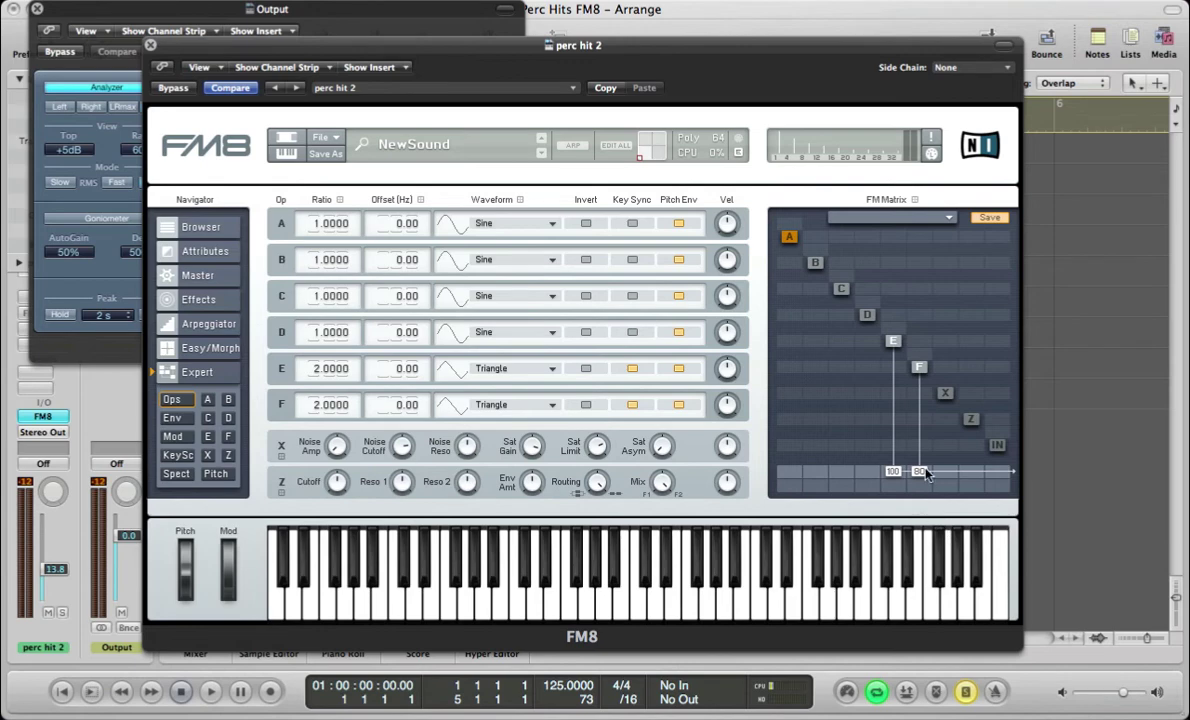
drag(895, 498, 895, 495)
key(space)
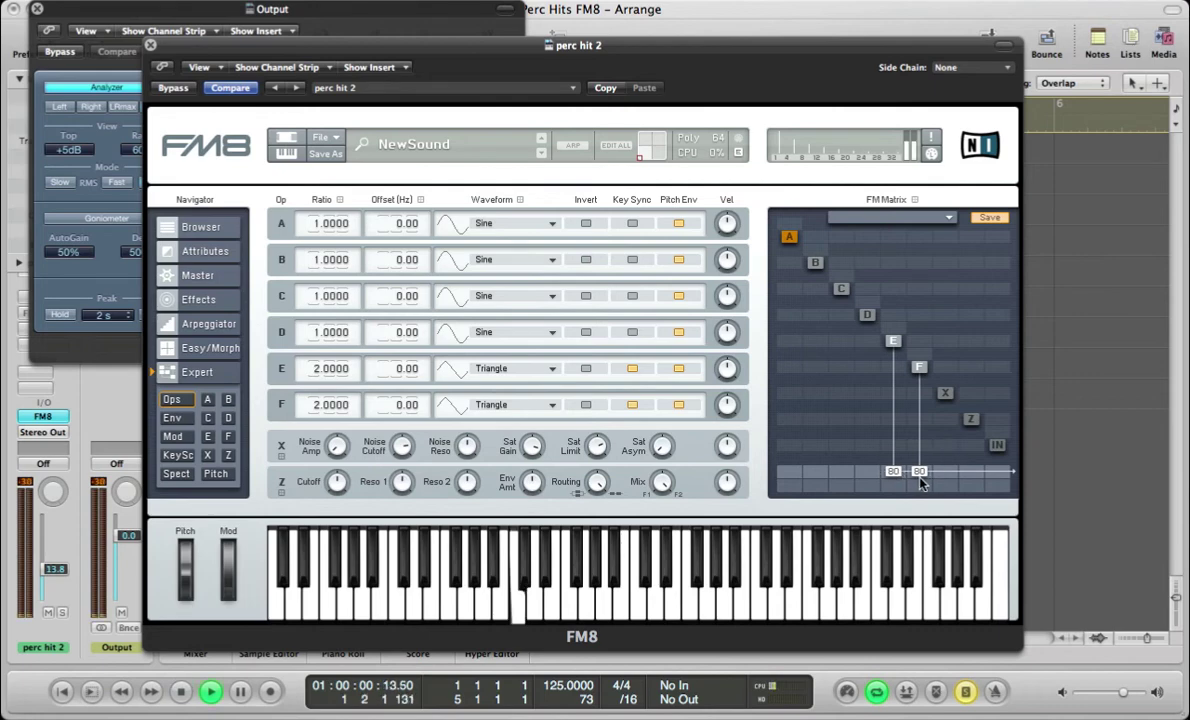
key(space)
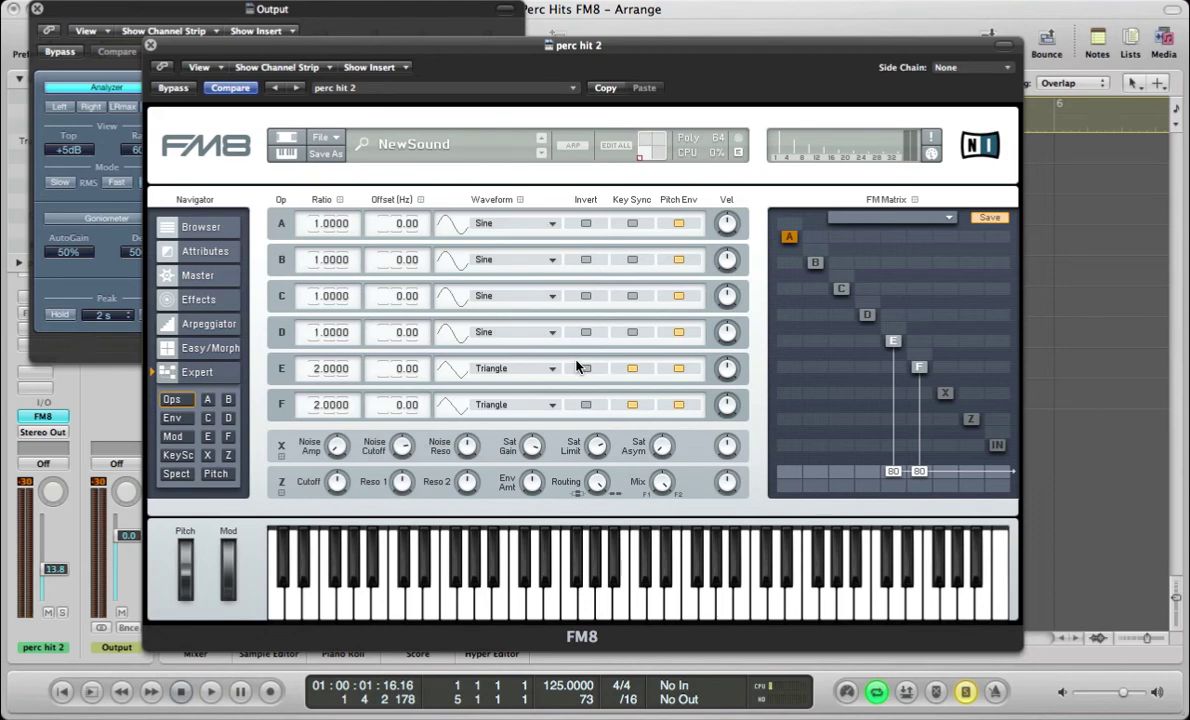
Step: Shape the linked envelopes of operators E and F to decay to level 0.000 at about 0.502 s, and listen
click(172, 417)
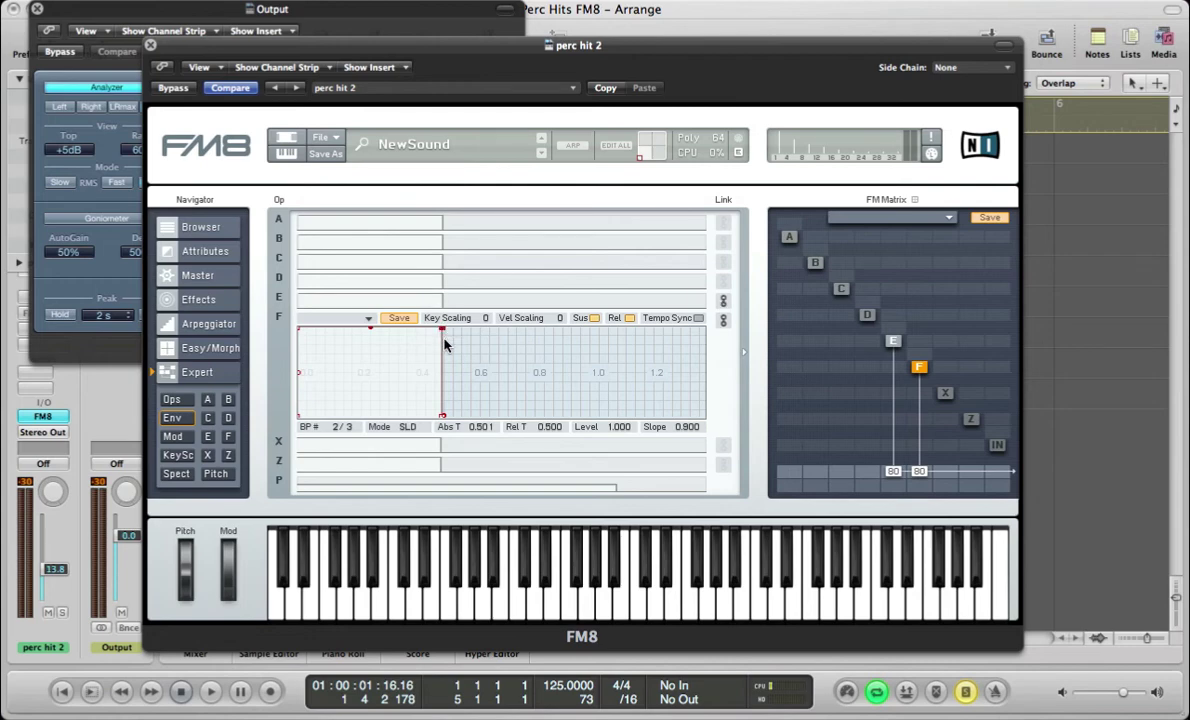
drag(445, 342, 444, 414)
key(space)
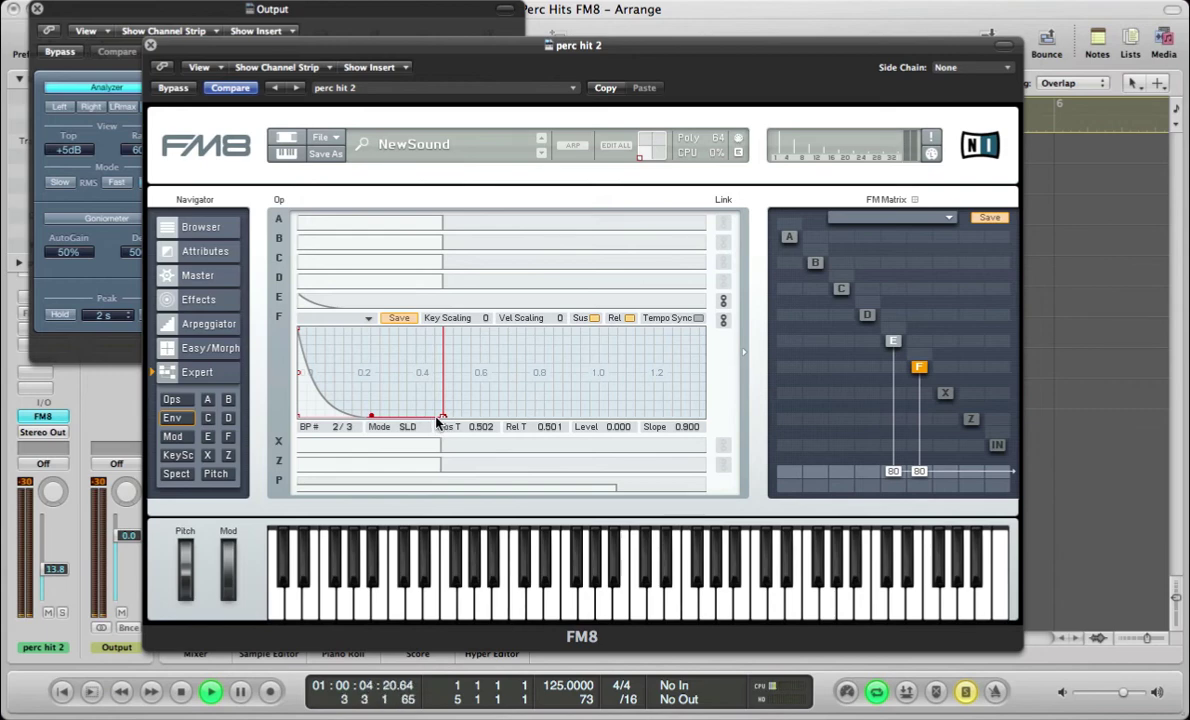
key(space)
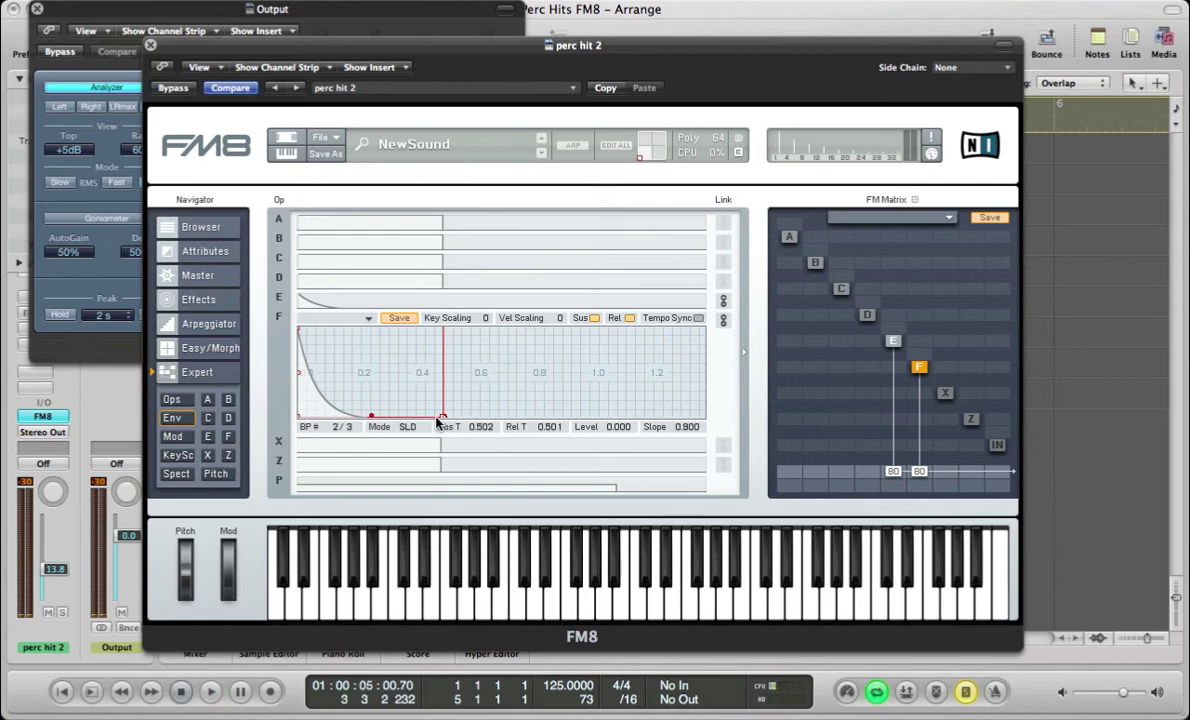
Step: Add a breakpoint near the start of the pitch envelope, raise the first point to level 1.000, and check operator F's settings
click(215, 474)
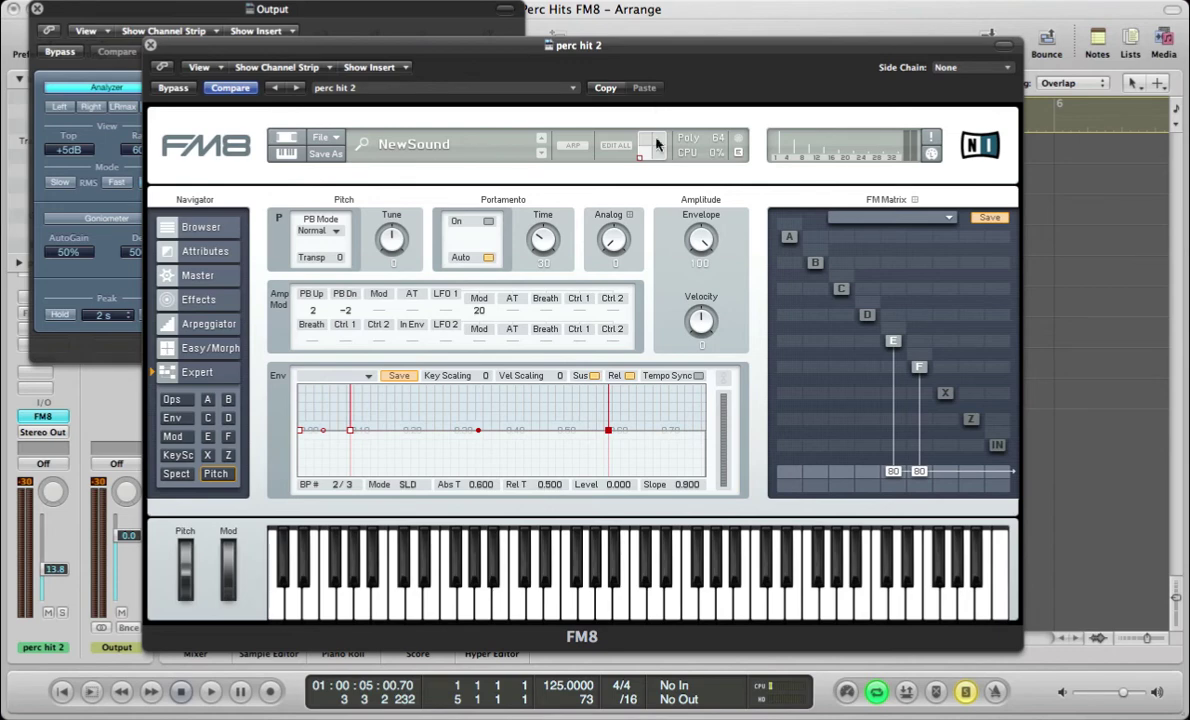
drag(700, 237, 698, 240)
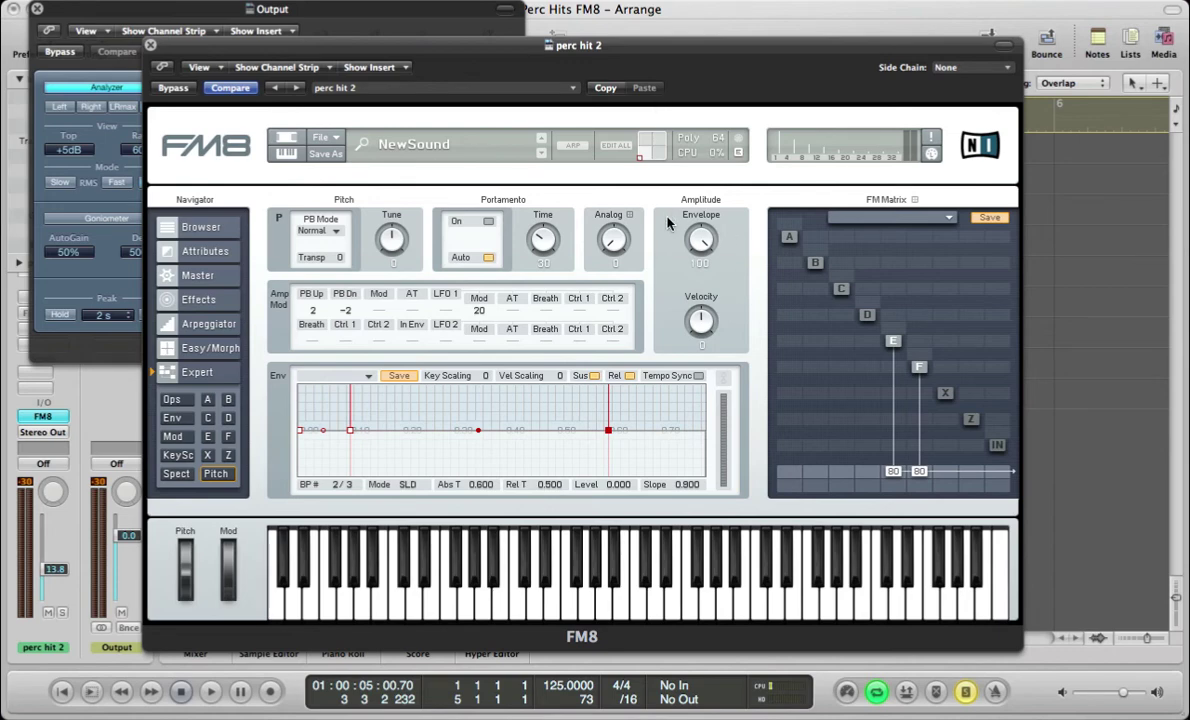
double_click(316, 431)
drag(316, 431, 296, 389)
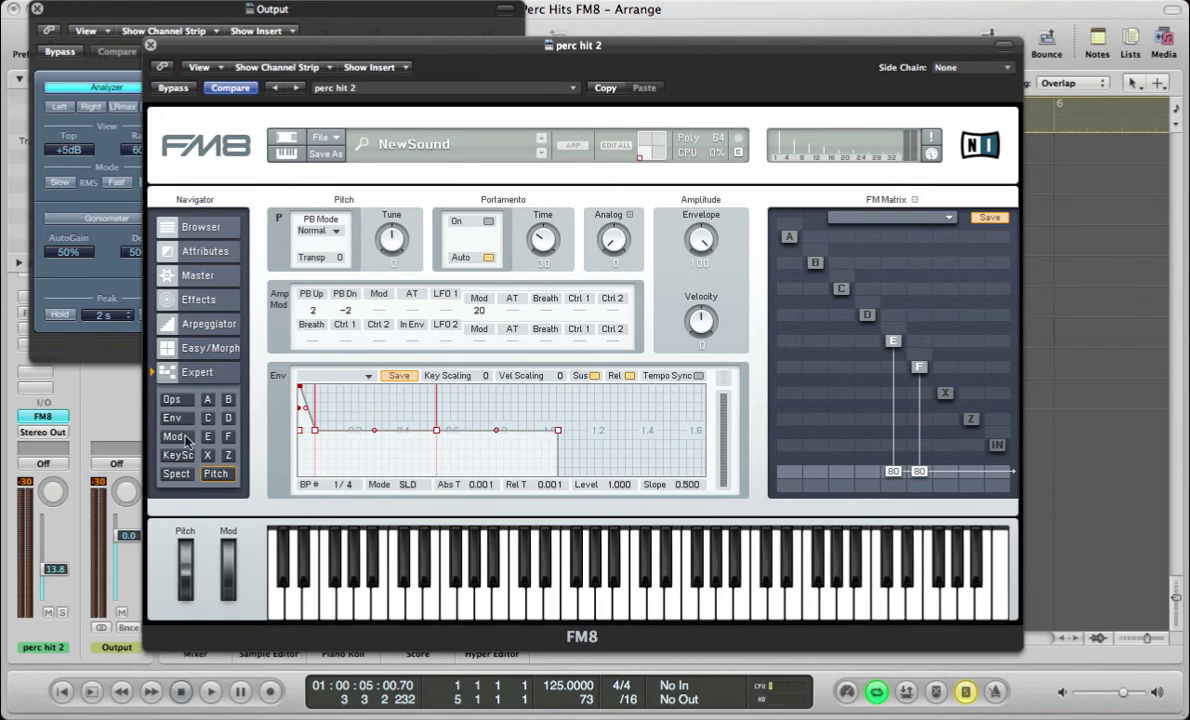
click(227, 437)
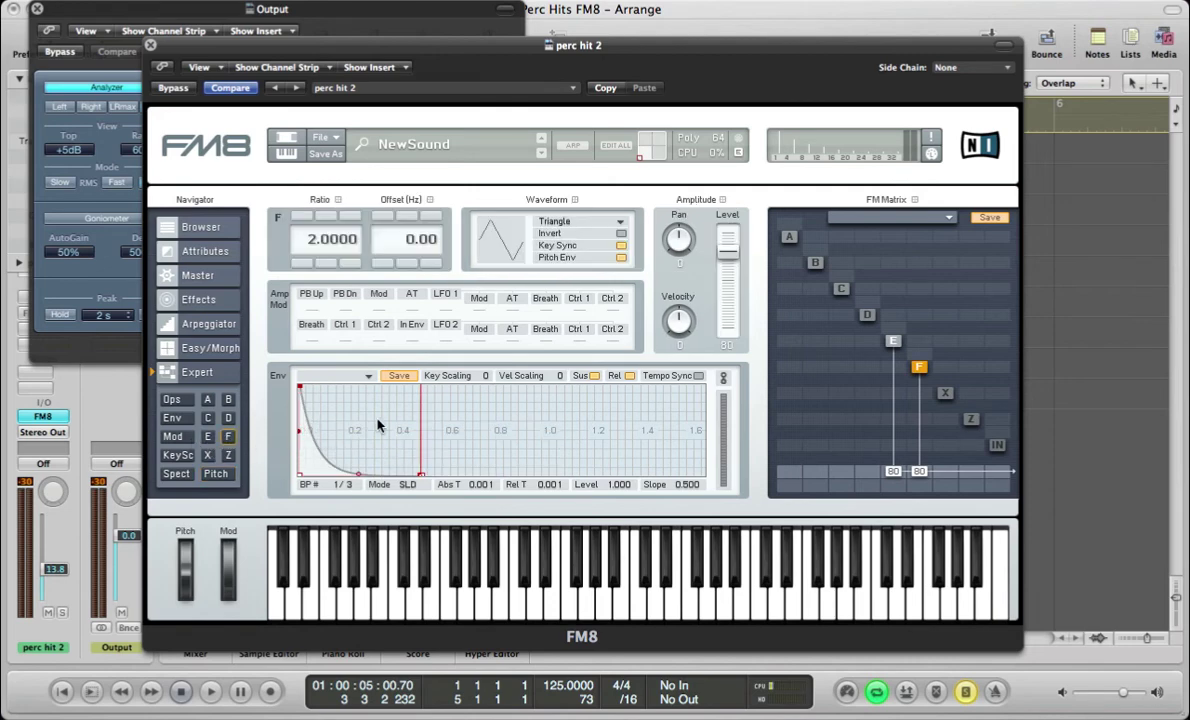
Step: Lower the pitch envelope's remaining breakpoints to level -1.000, with the drop ending at about 0.072 s, and listen
click(216, 476)
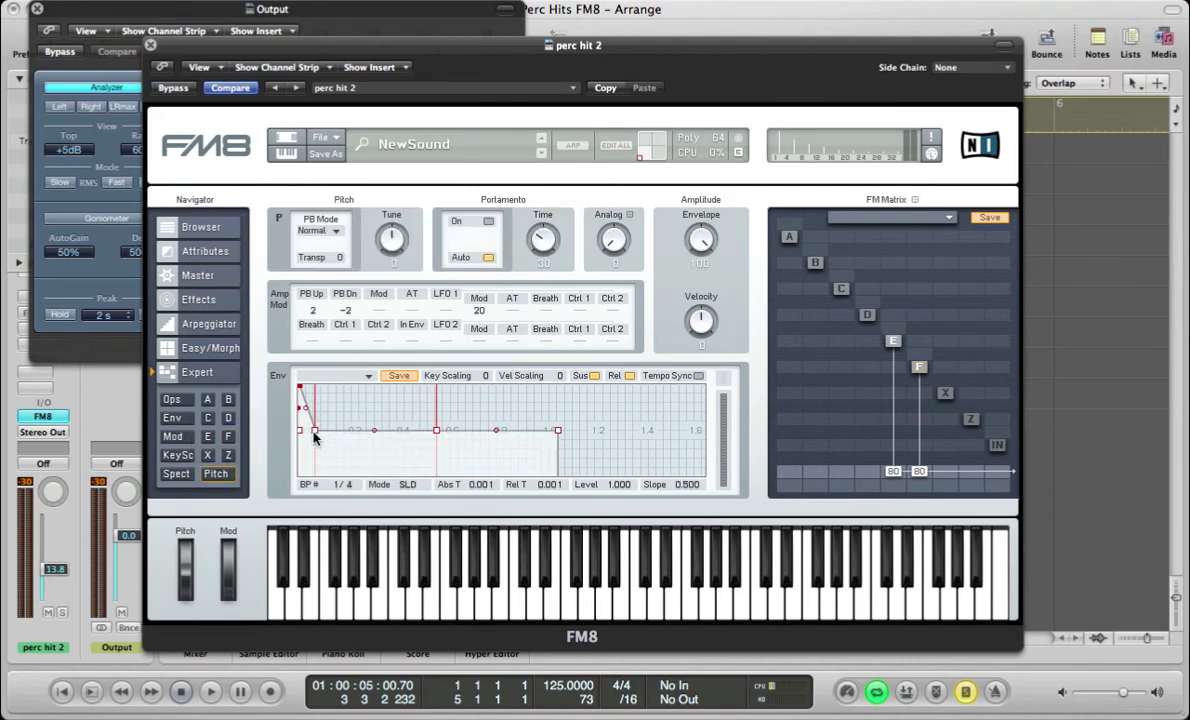
drag(316, 432, 316, 478)
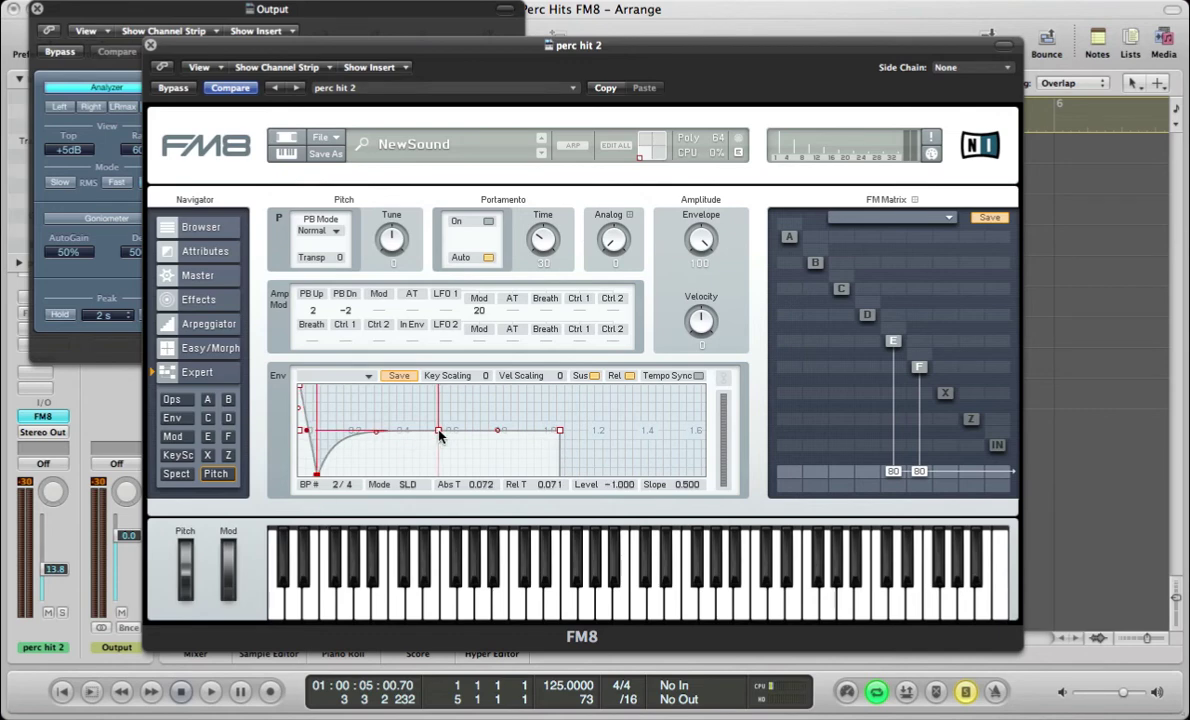
drag(437, 431, 443, 516)
drag(563, 433, 564, 478)
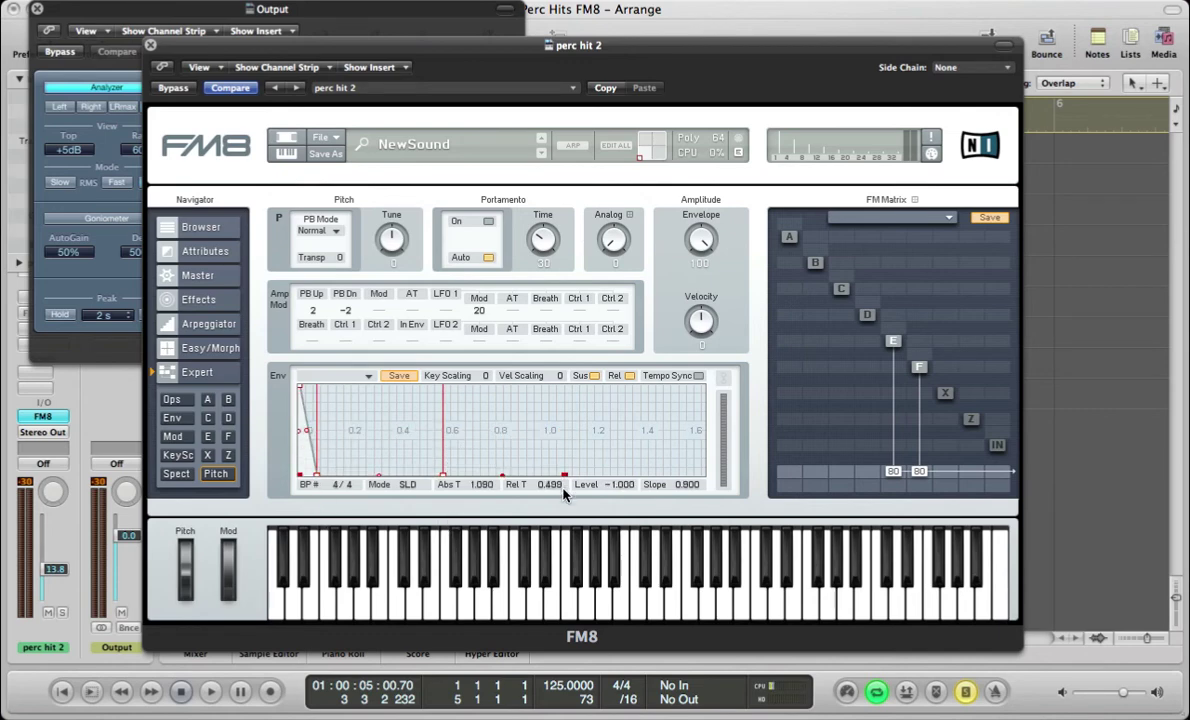
key(space)
key(space)
Step: Curve the pitch envelope's drop to slope 0.870, extend its end to about 0.080 s, and listen
drag(290, 376, 446, 288)
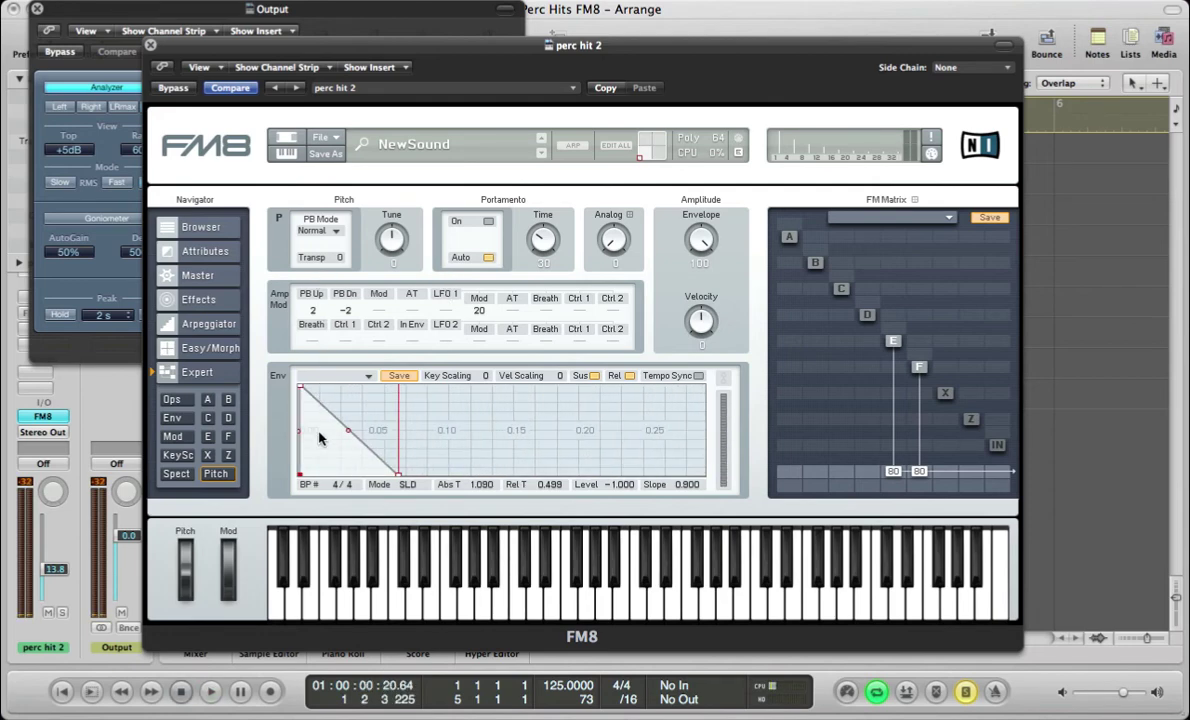
key(space)
mouse_move(348, 430)
mouse_down()
mouse_move(350, 470)
mouse_move(349, 450)
mouse_up()
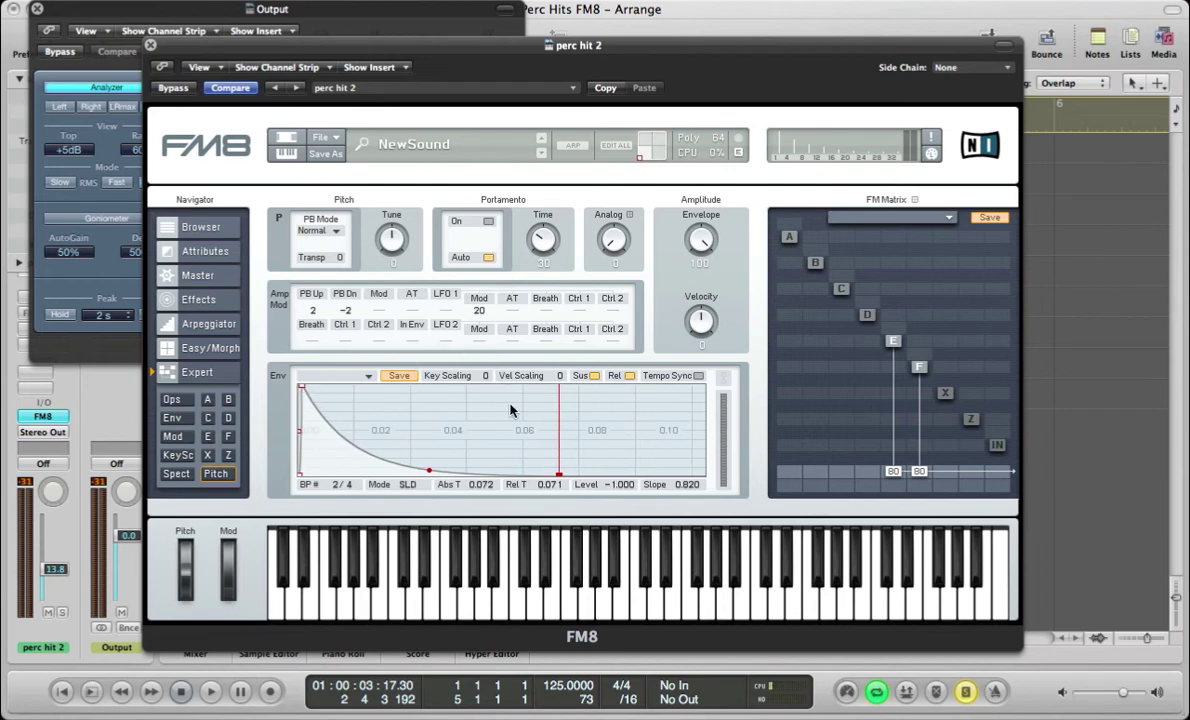
drag(561, 480, 589, 481)
key(space)
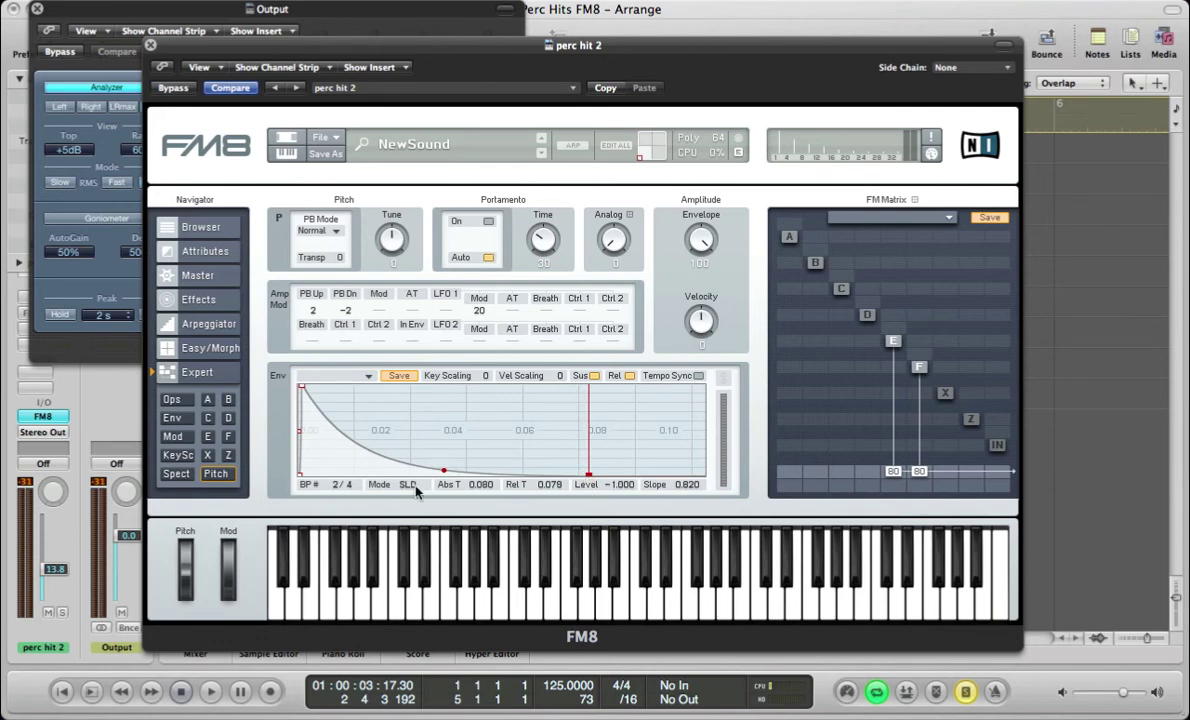
drag(445, 472, 441, 476)
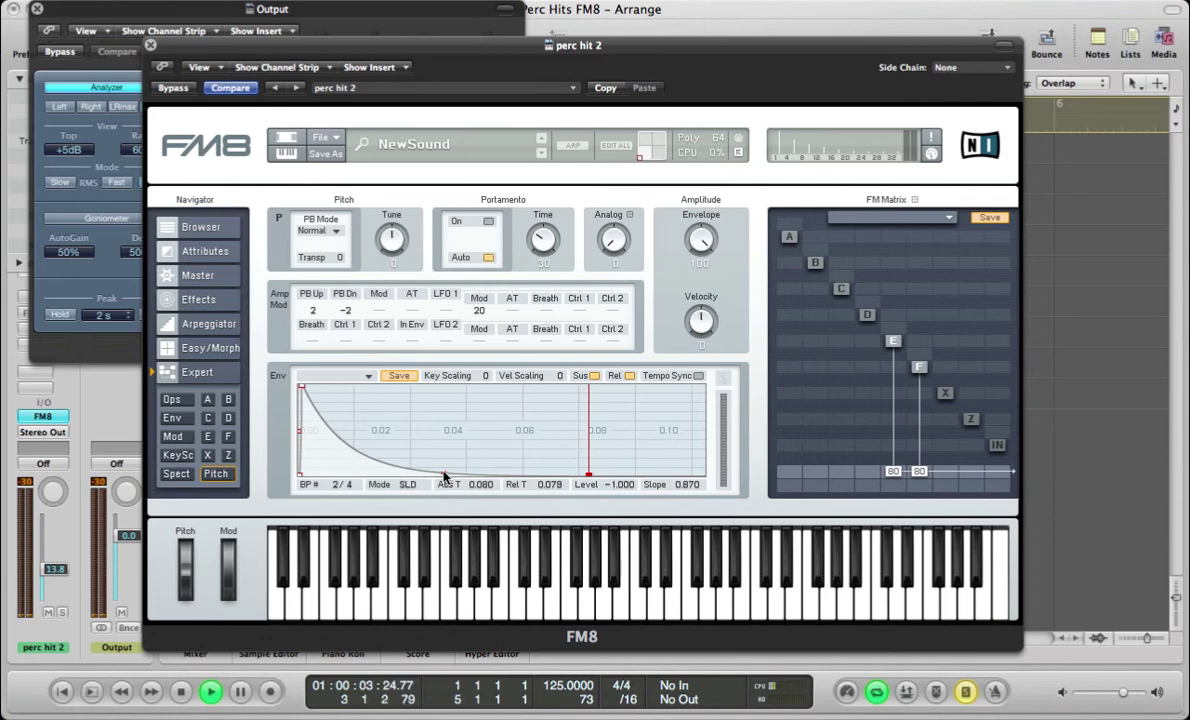
key(space)
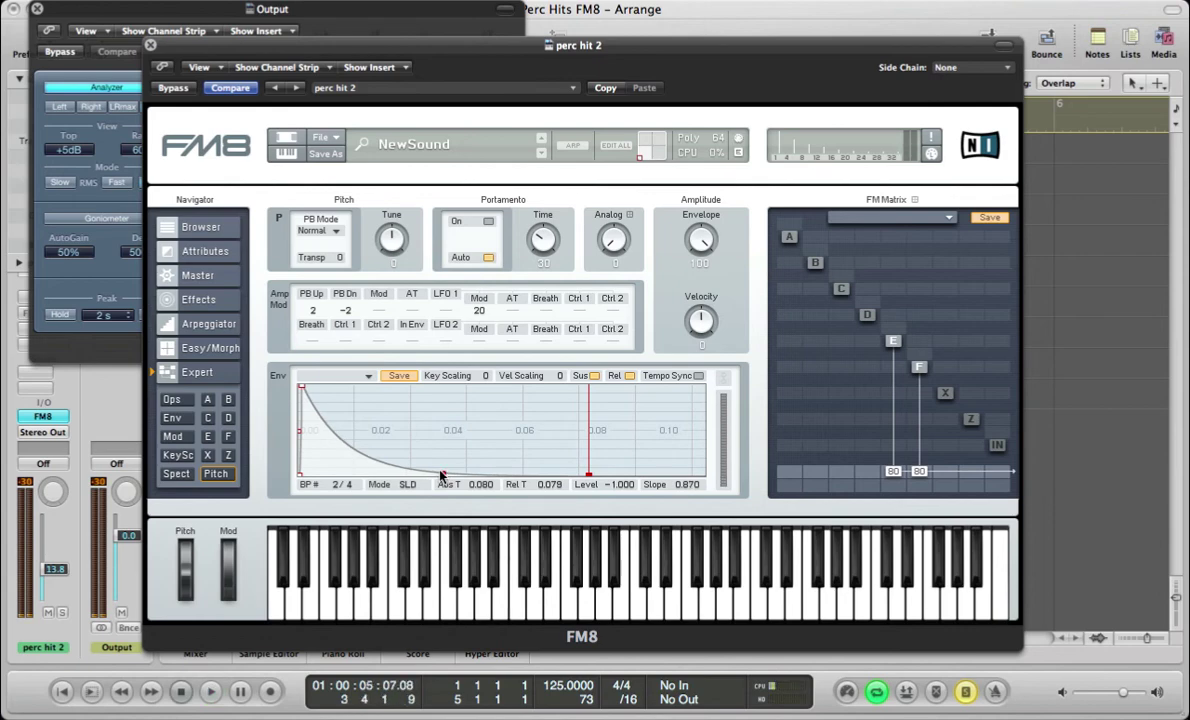
Step: Lengthen the linked decay of operators E and F to about 0.626 s with a slope of 0.860 while listening
click(207, 437)
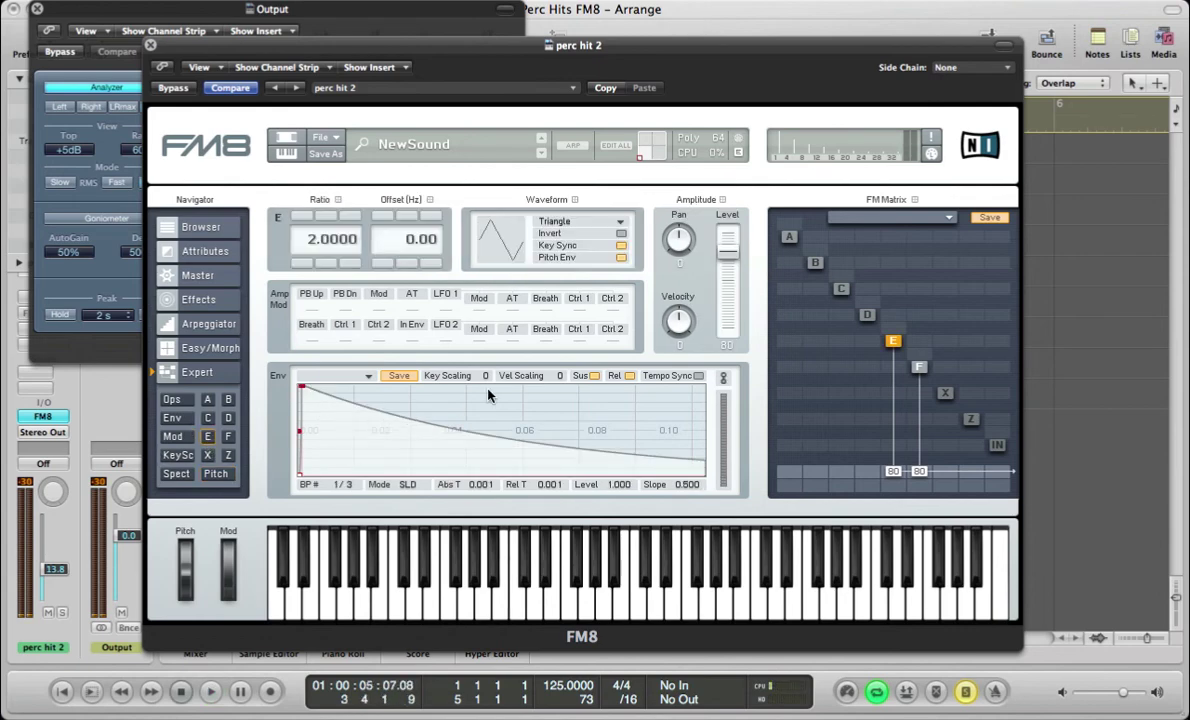
drag(488, 395, 569, 452)
key(space)
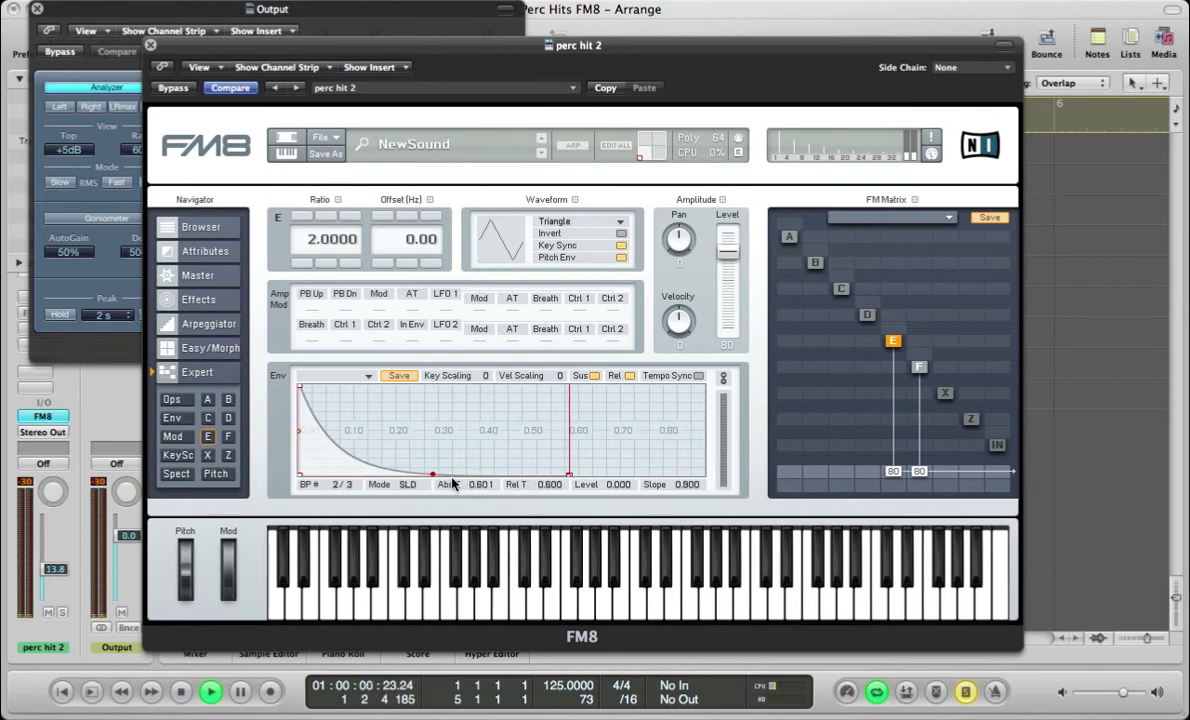
drag(410, 445, 445, 476)
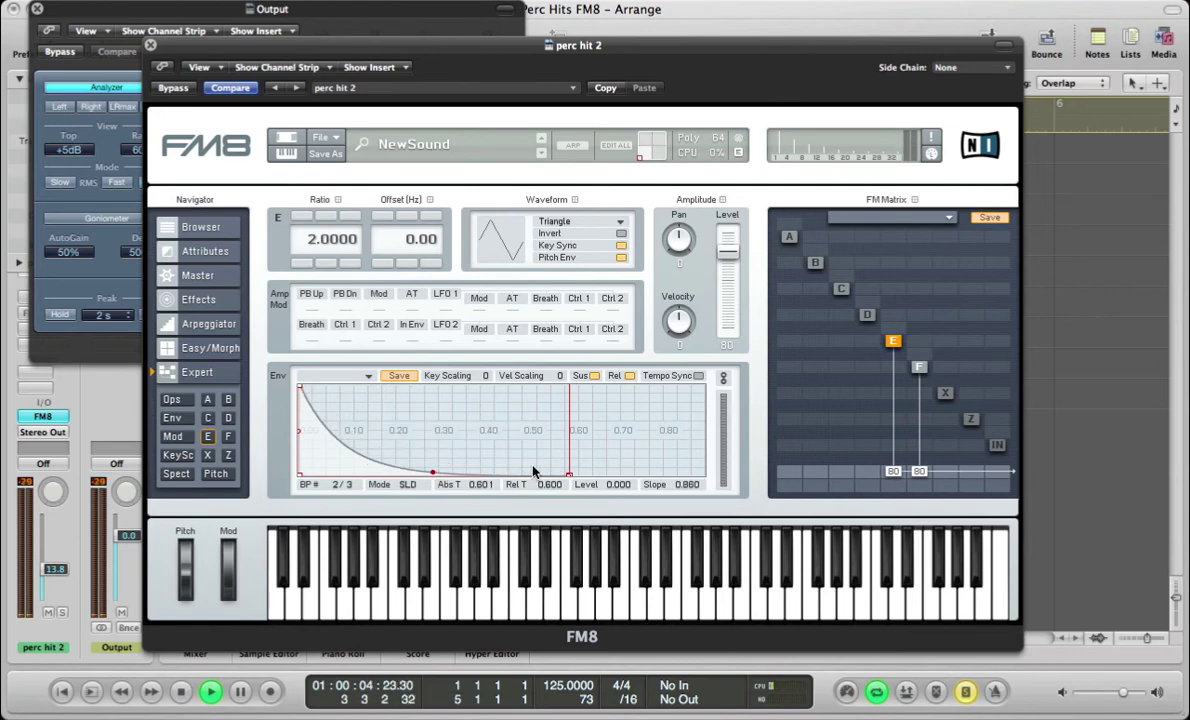
mouse_move(570, 476)
mouse_down()
mouse_move(570, 437)
mouse_move(571, 484)
mouse_up()
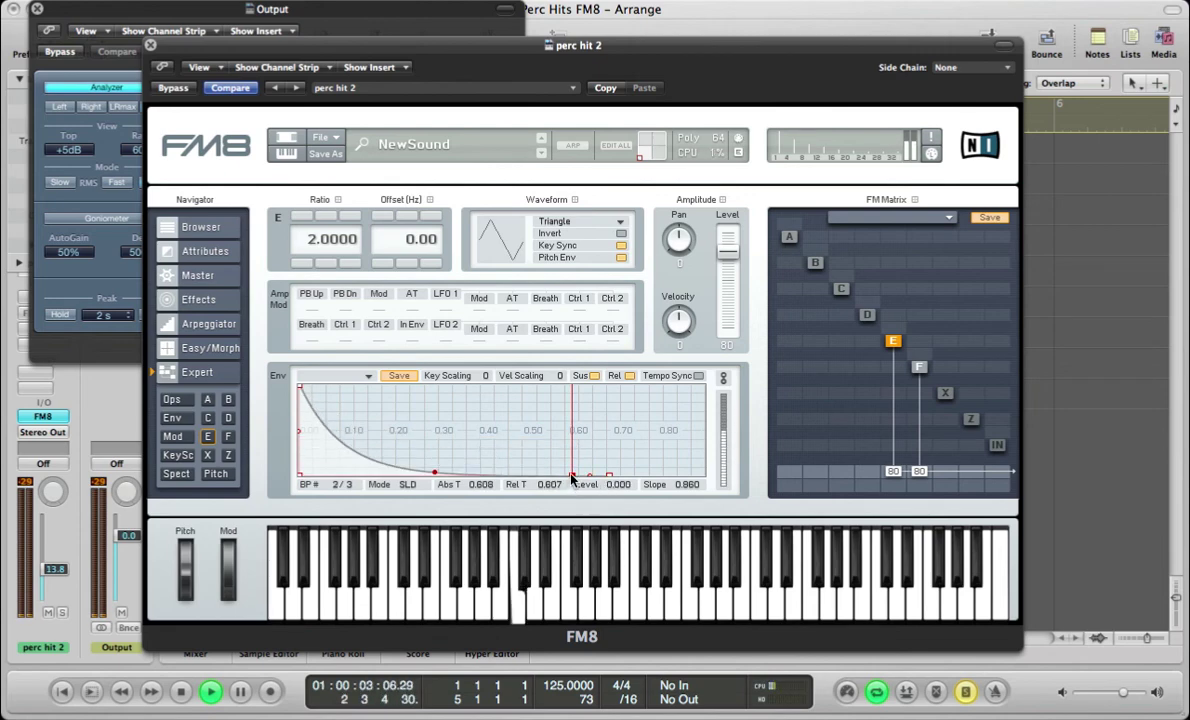
drag(572, 479, 580, 480)
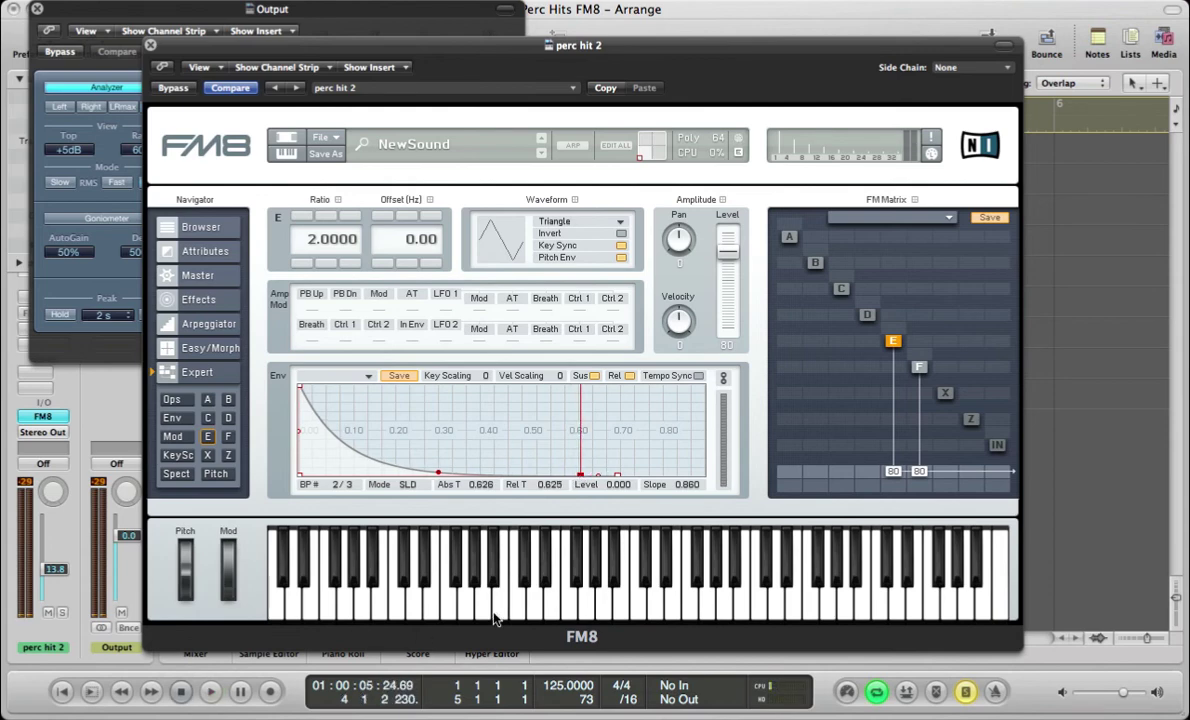
Step: Enable the Overdrive effect with Drive 71, Tone 100 and Bass 62 while playing the sound
click(173, 400)
click(197, 299)
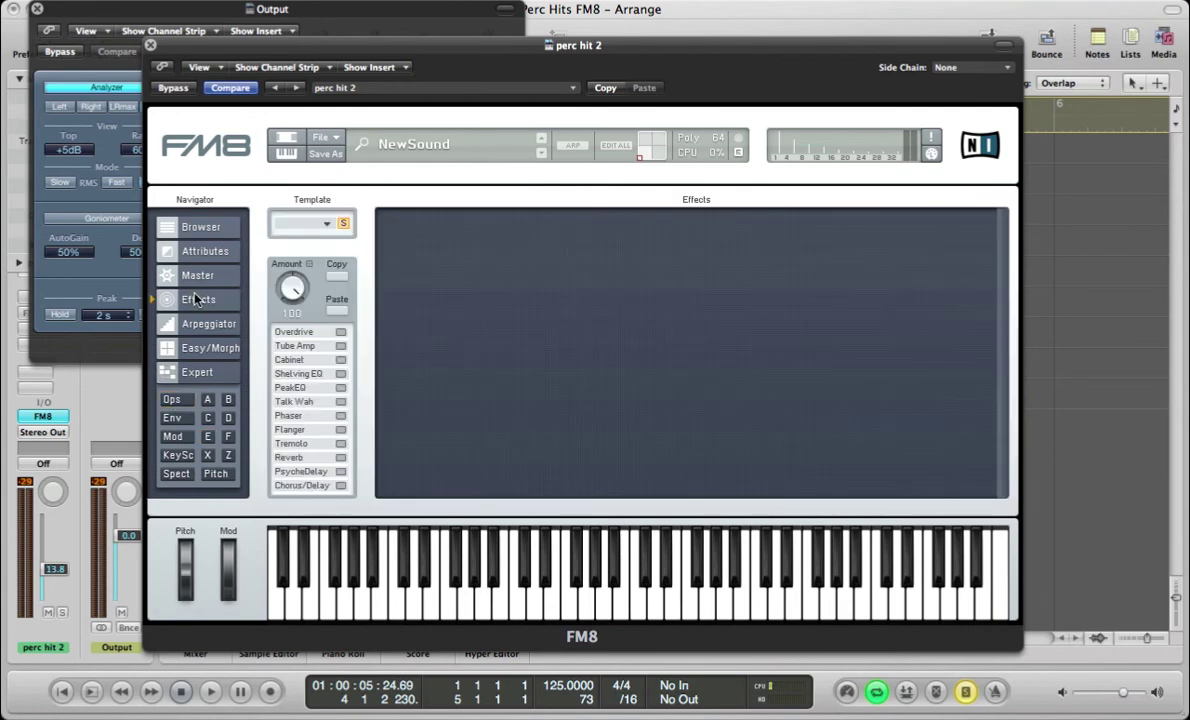
click(340, 332)
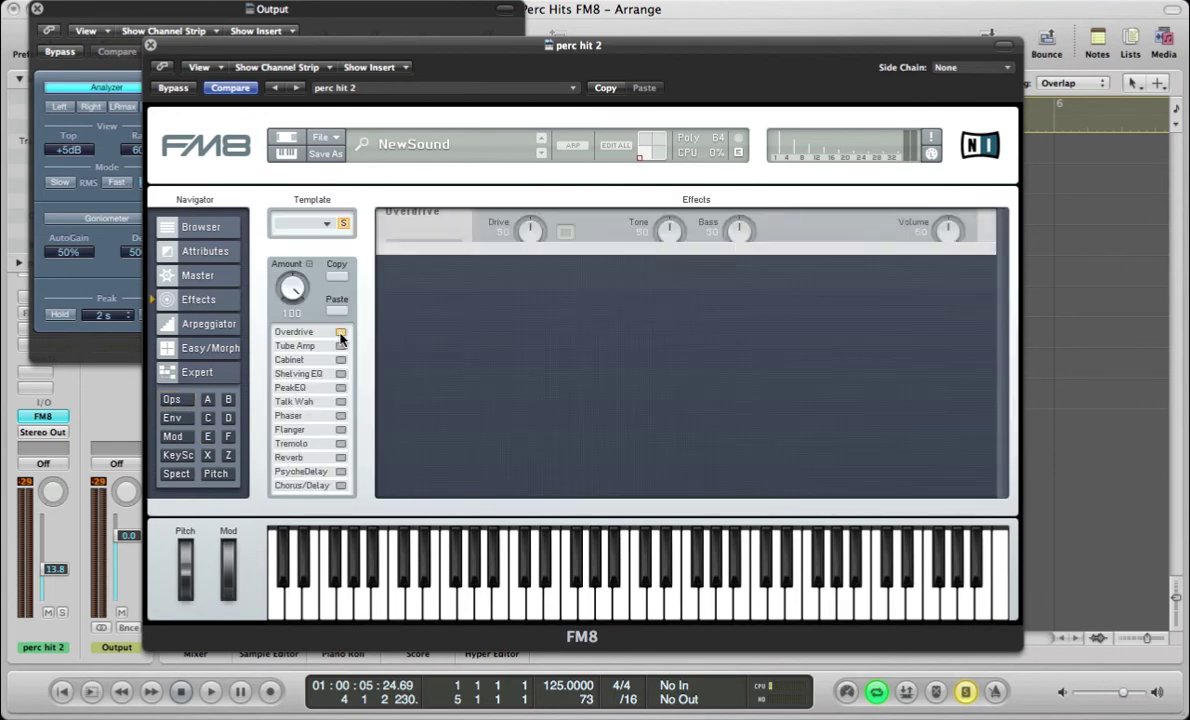
drag(525, 246, 531, 241)
key(space)
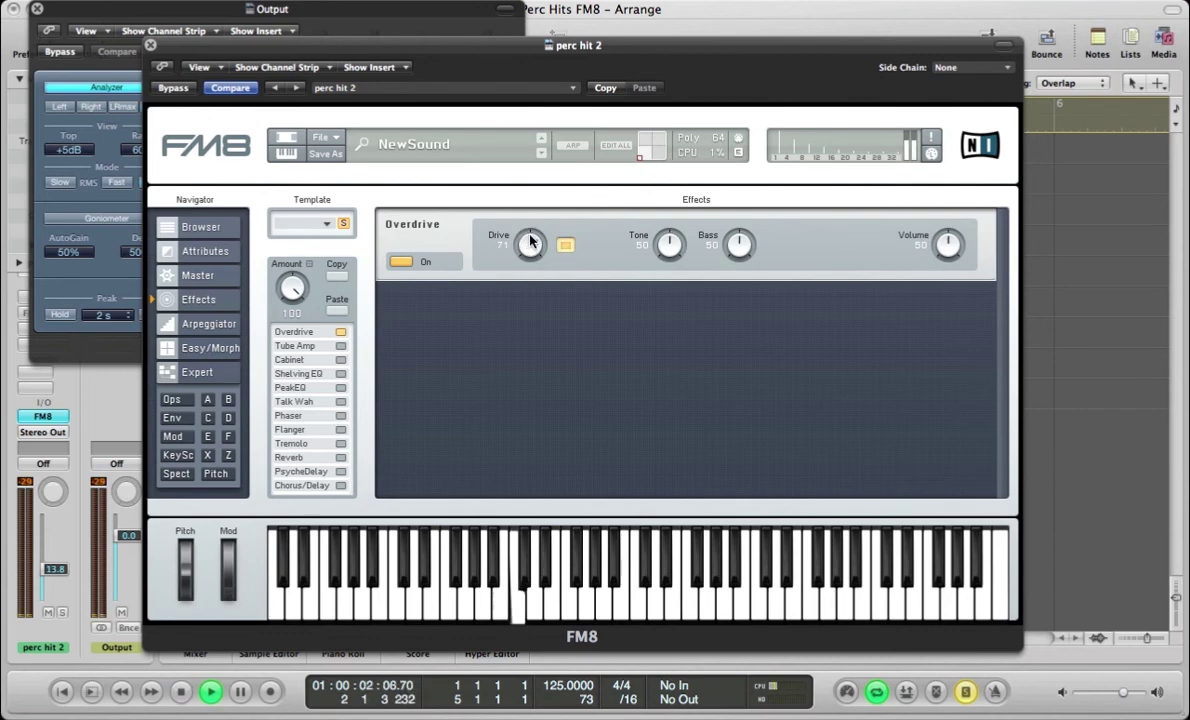
drag(678, 244, 677, 120)
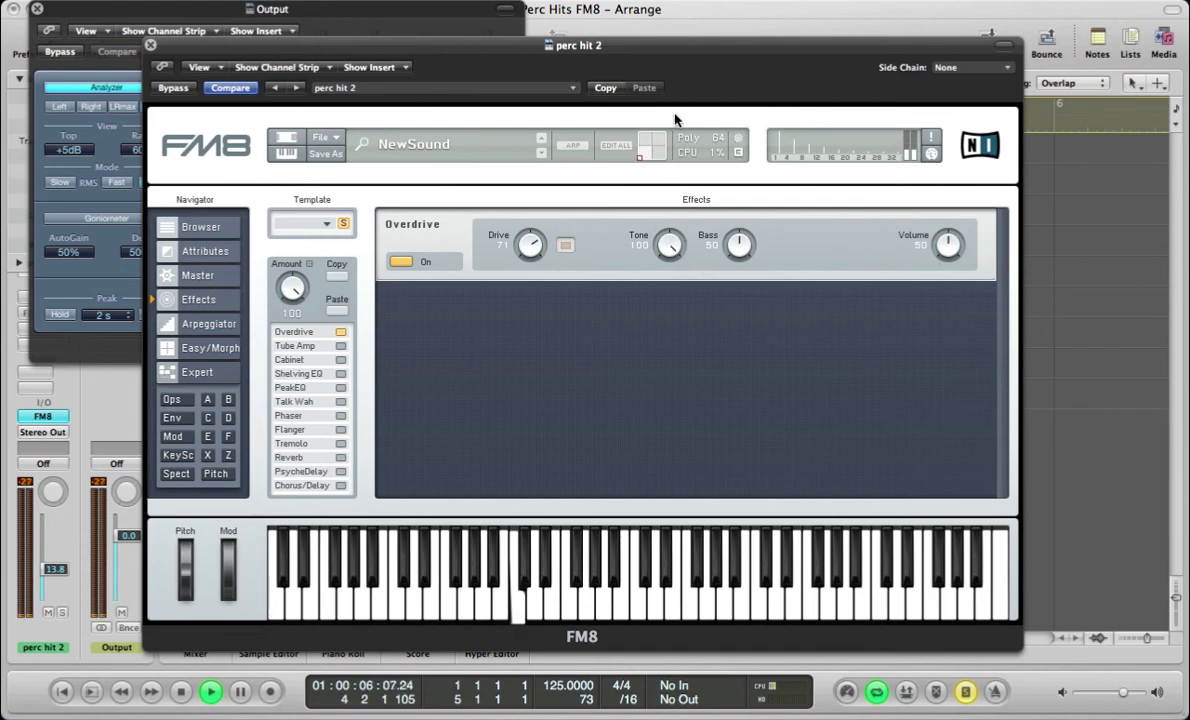
drag(737, 248, 736, 237)
key(space)
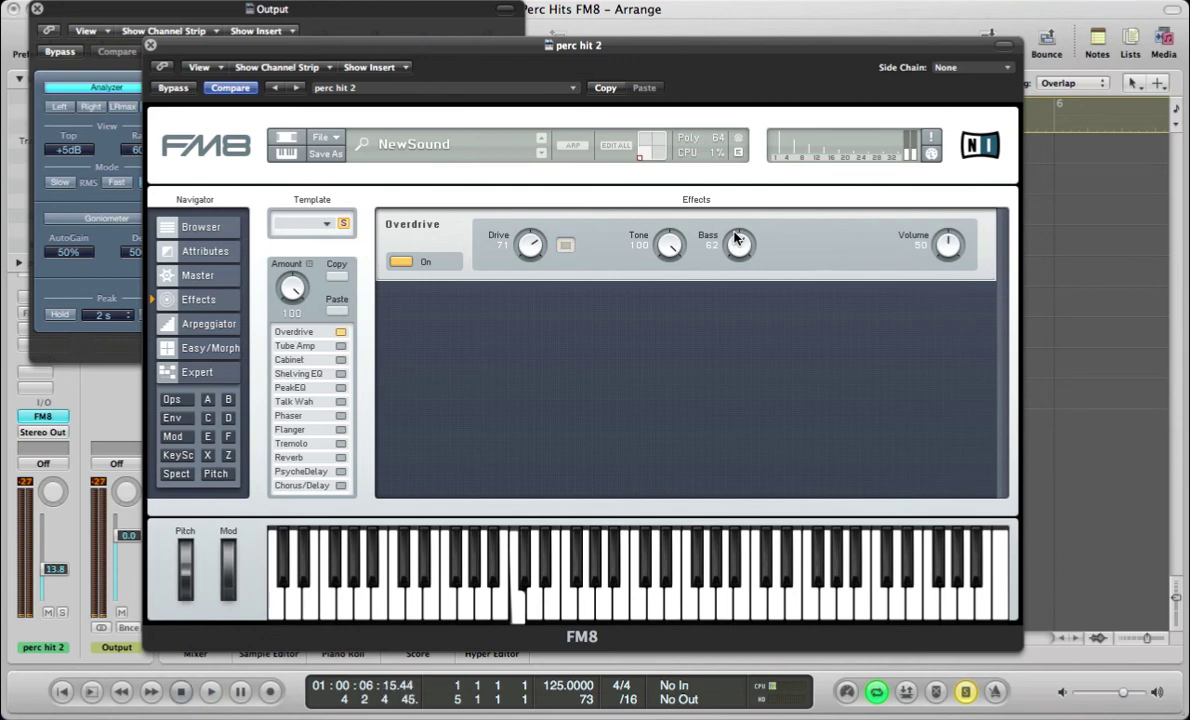
Step: Enable Peak EQ with Volume 81 and Q2 64, slightly boost both bands at higher frequencies, and listen
click(340, 387)
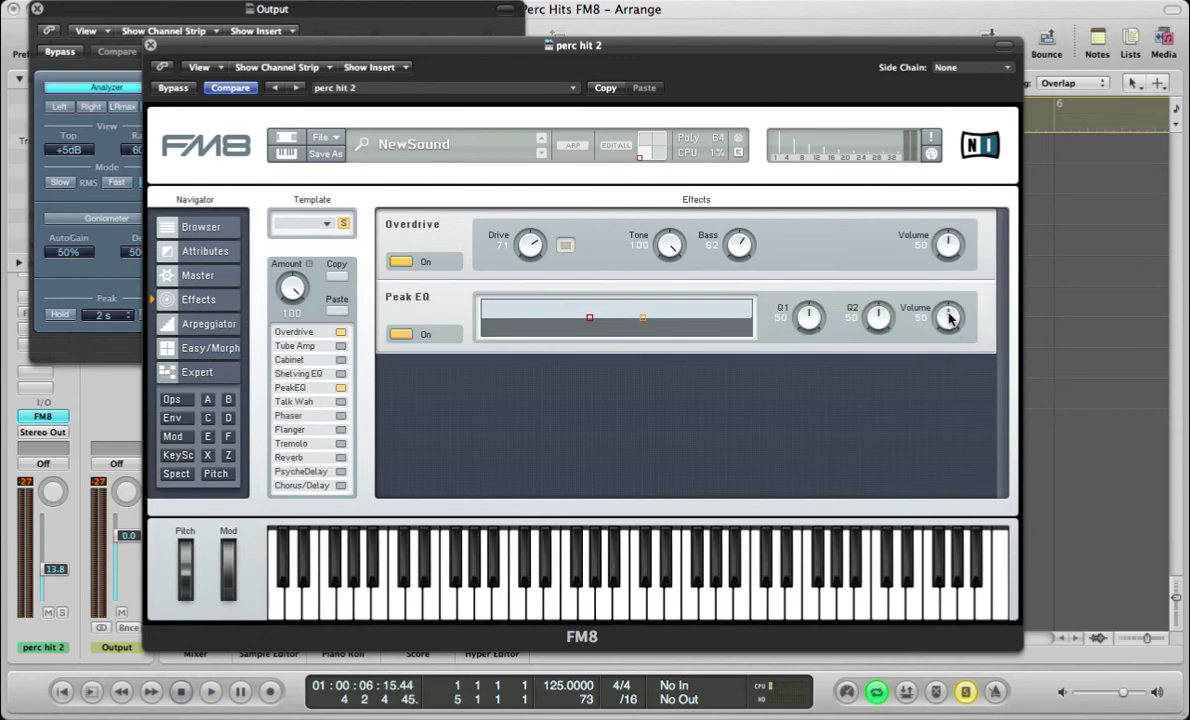
drag(947, 294, 947, 278)
key(space)
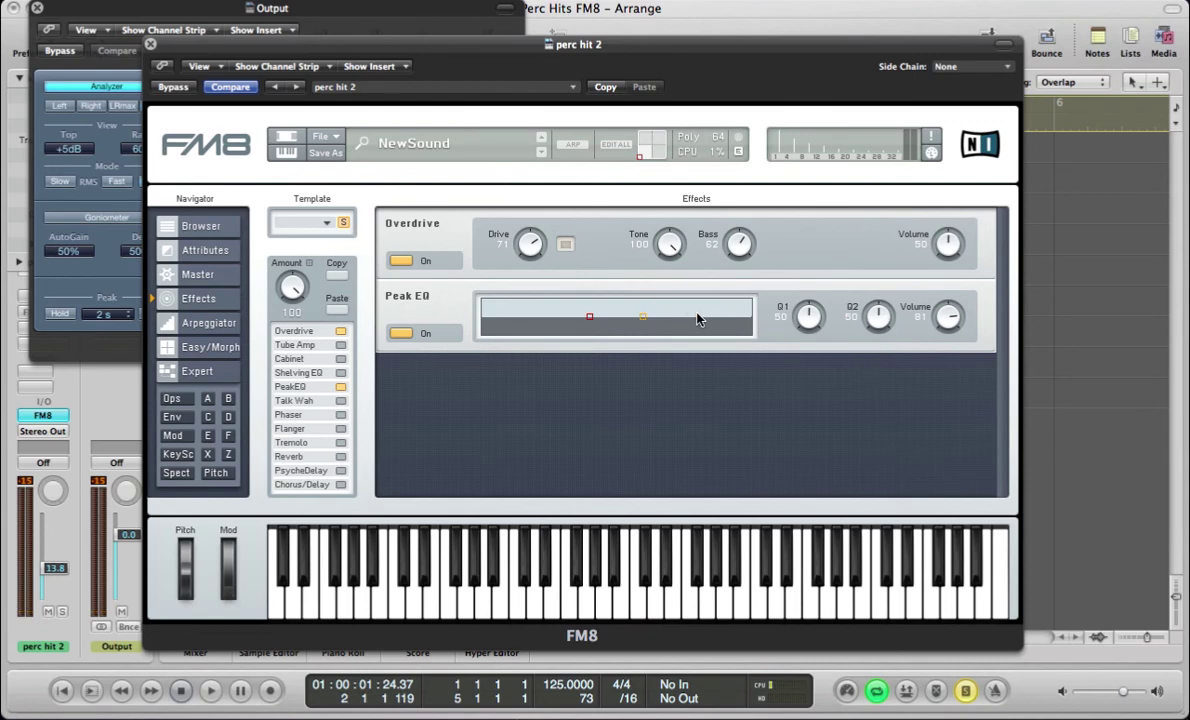
drag(643, 320, 697, 317)
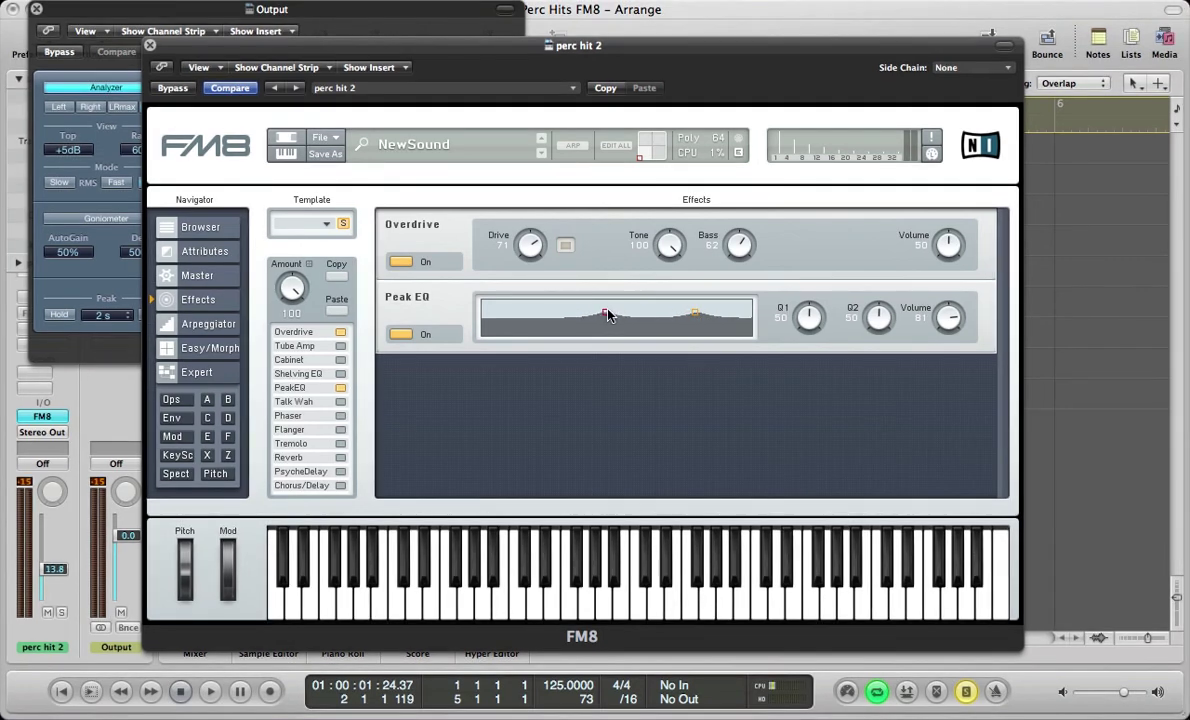
key(space)
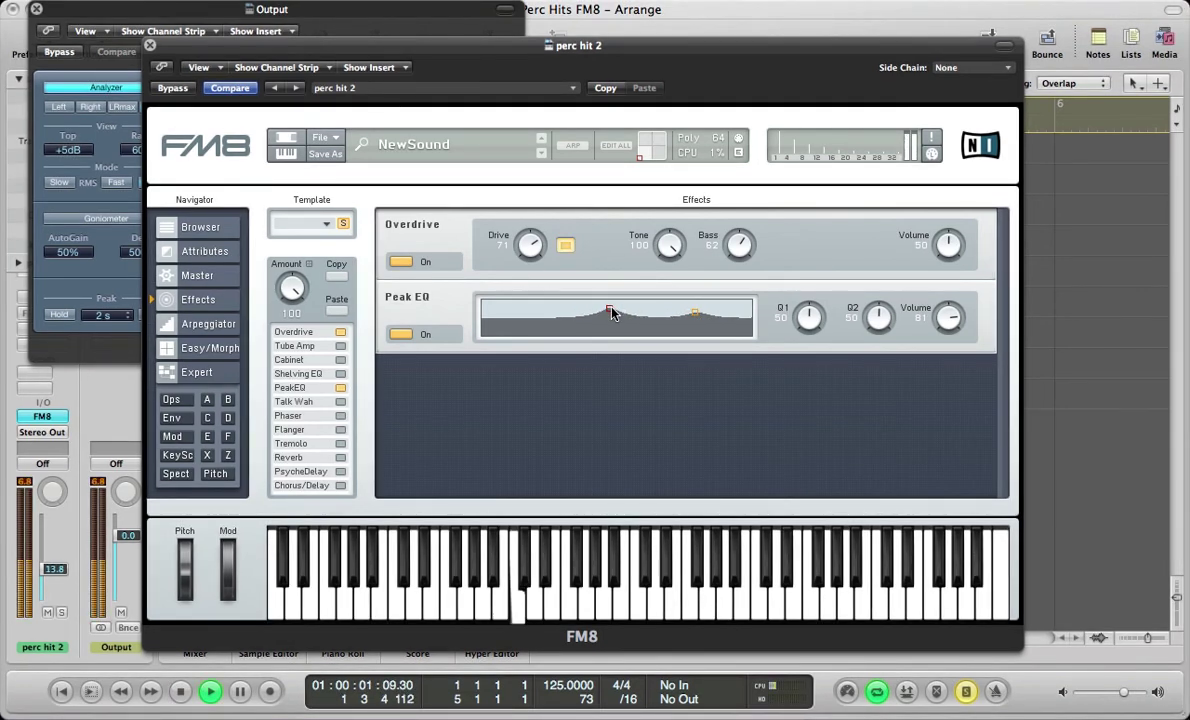
drag(877, 322, 877, 312)
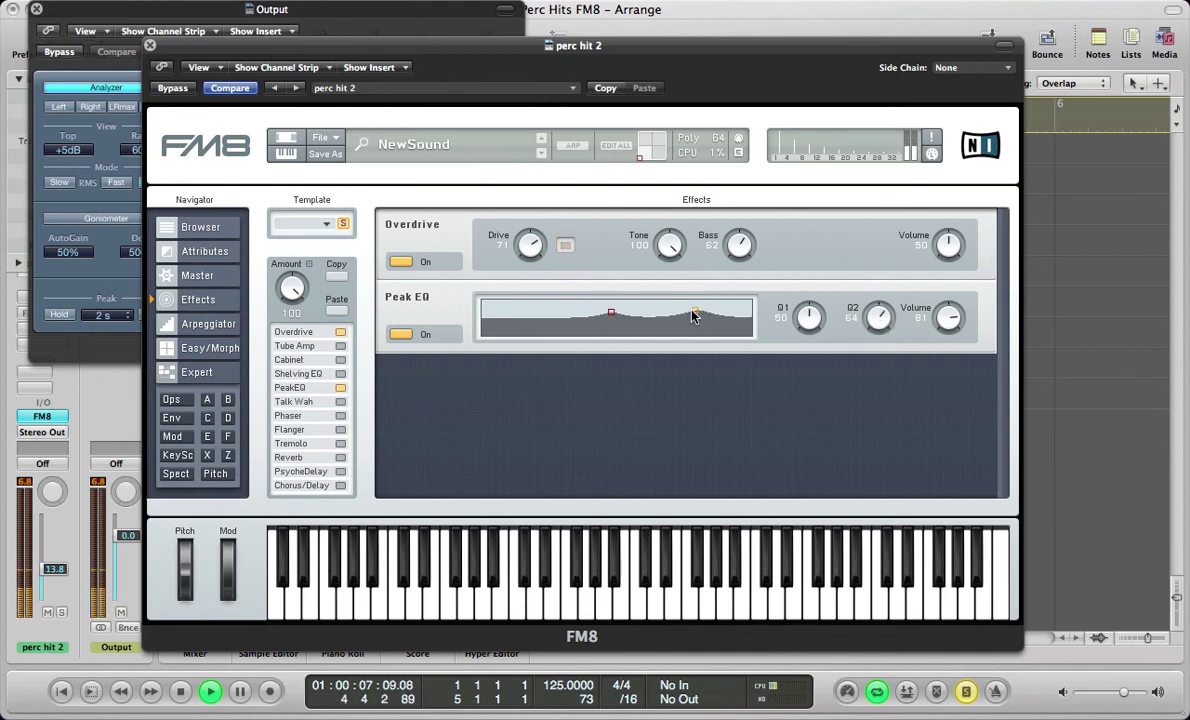
key(space)
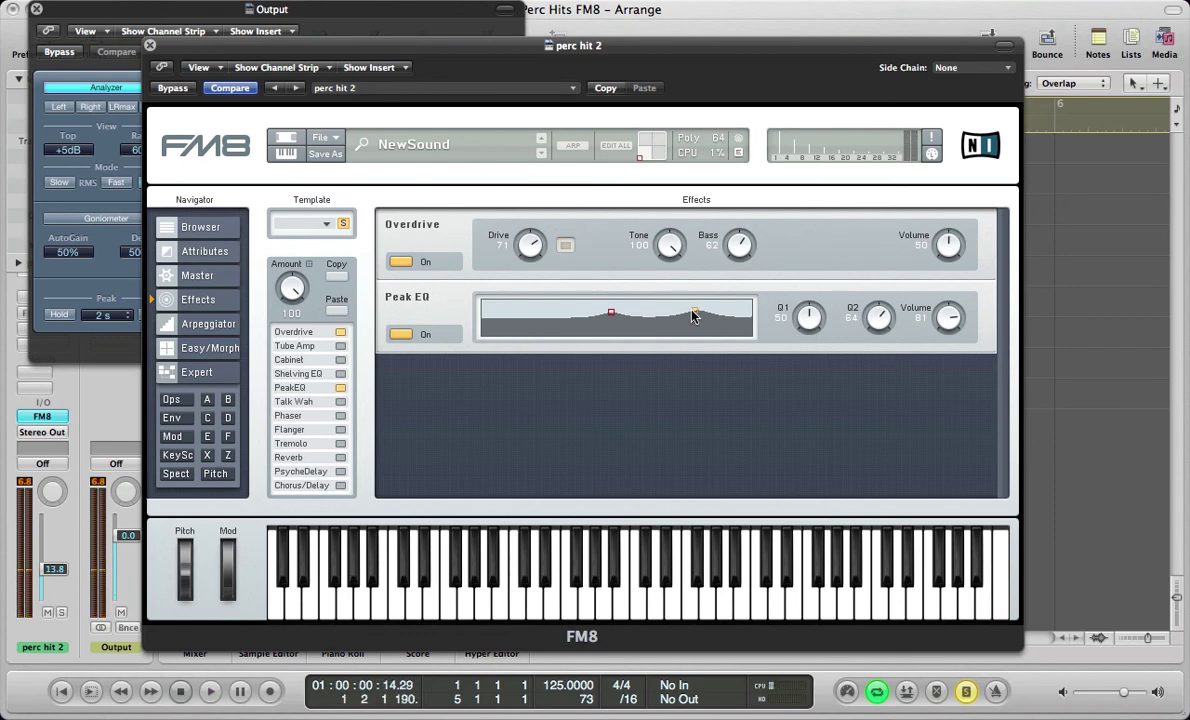
Step: Enable Reverb with Time 61, Bright 100, Treble 100 and Dry/Wet 13, and listen to the result
click(341, 458)
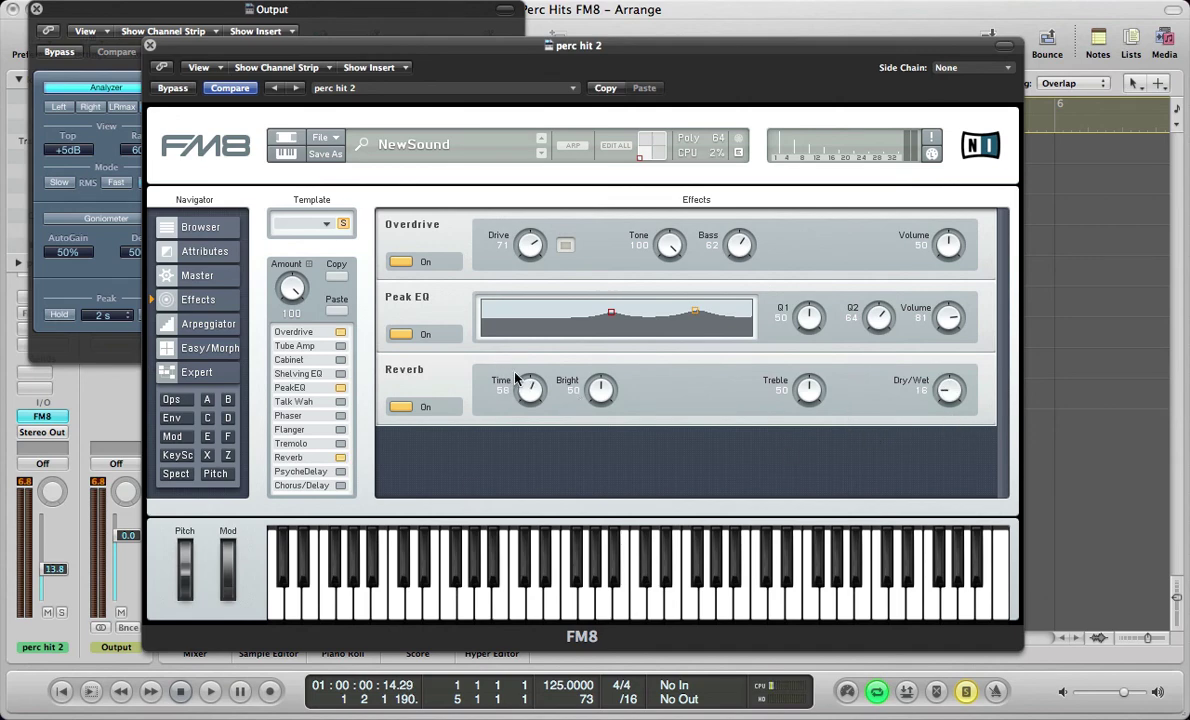
drag(598, 390, 570, 356)
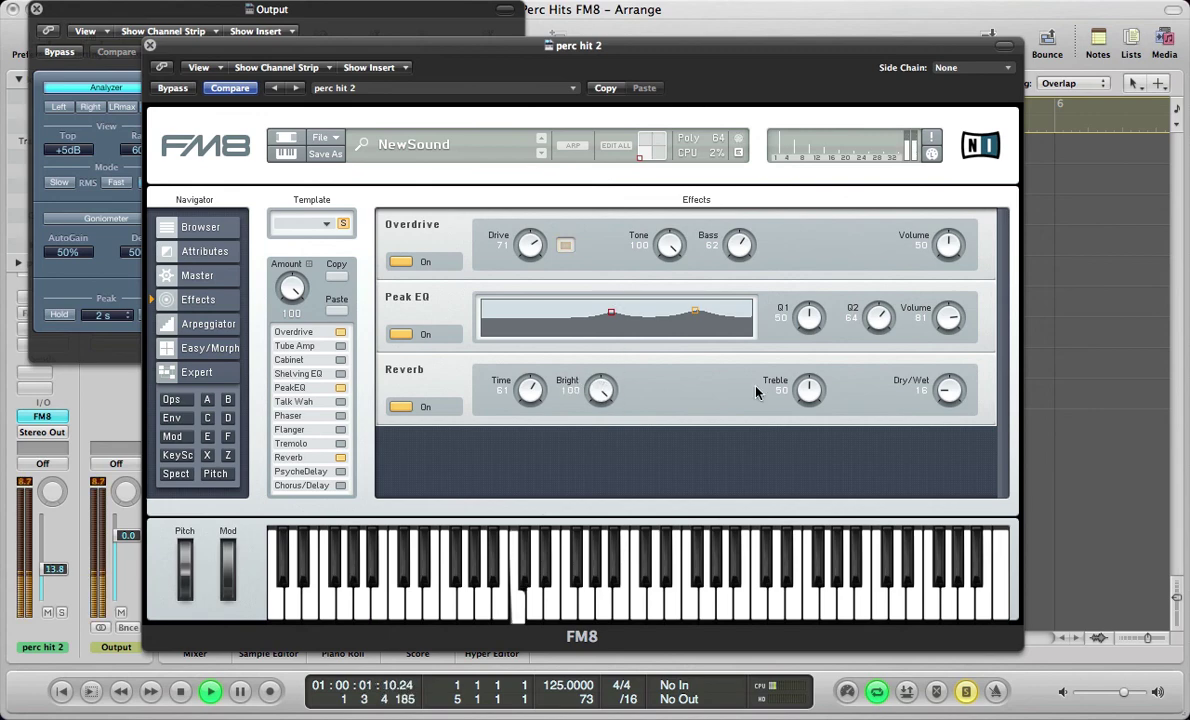
key(space)
drag(806, 390, 802, 276)
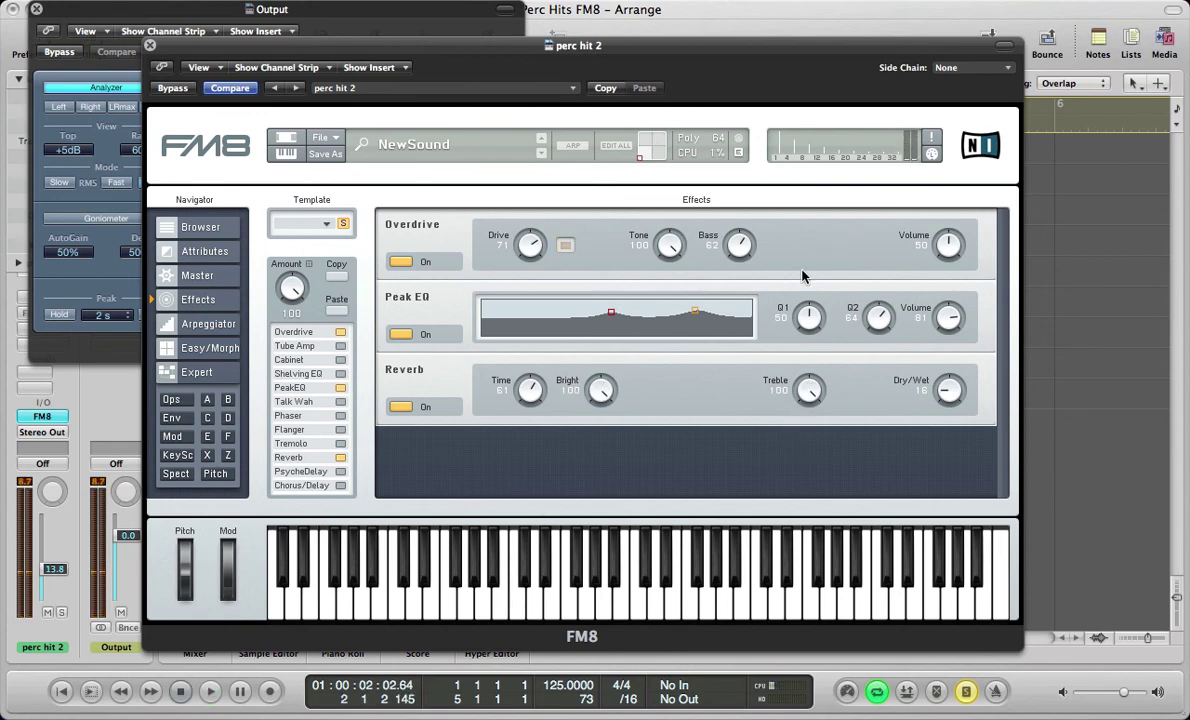
key(space)
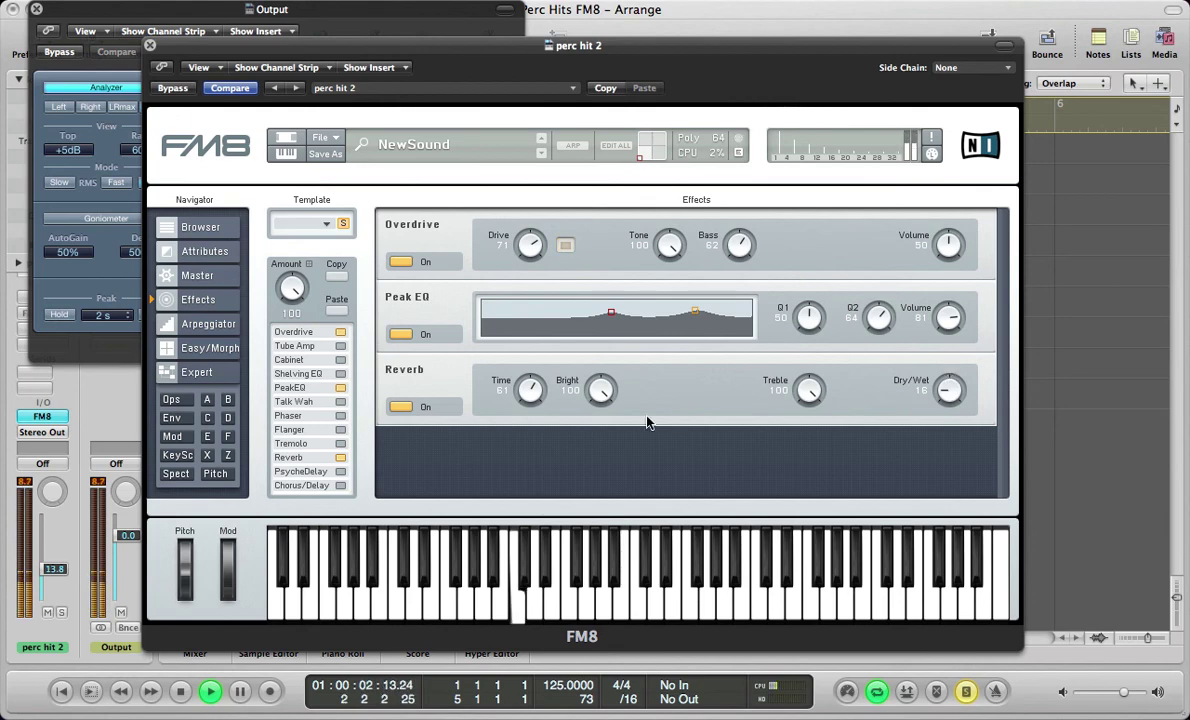
drag(936, 390, 938, 393)
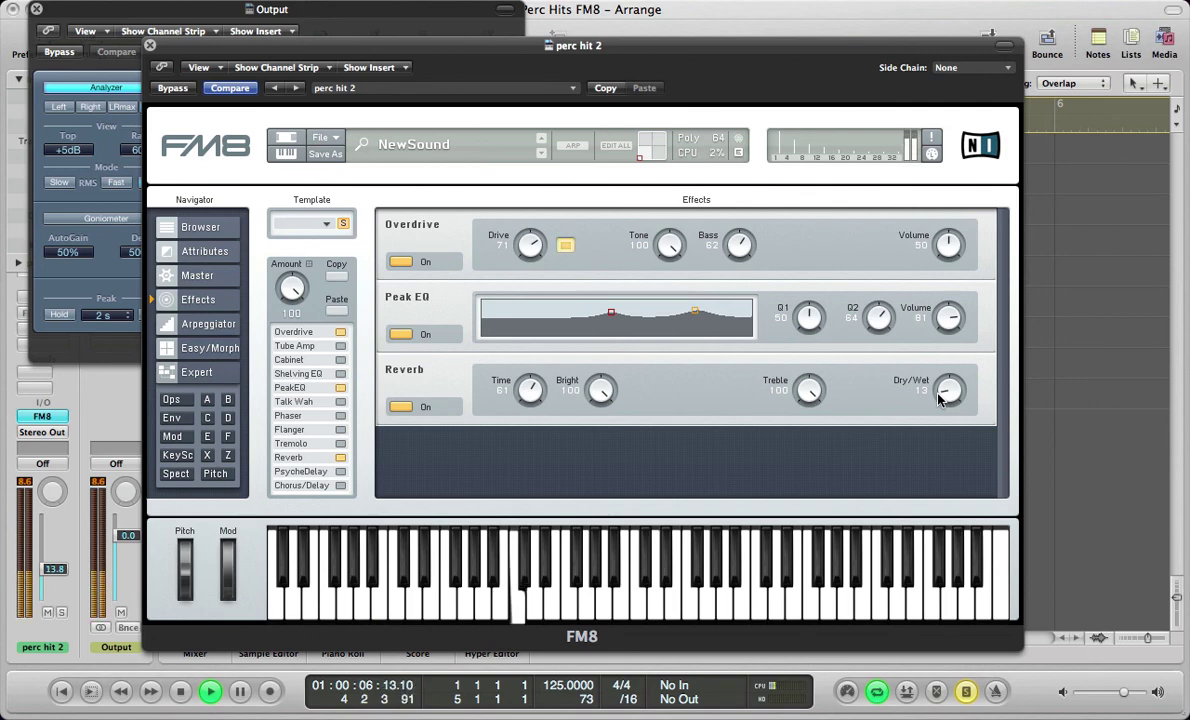
key(space)
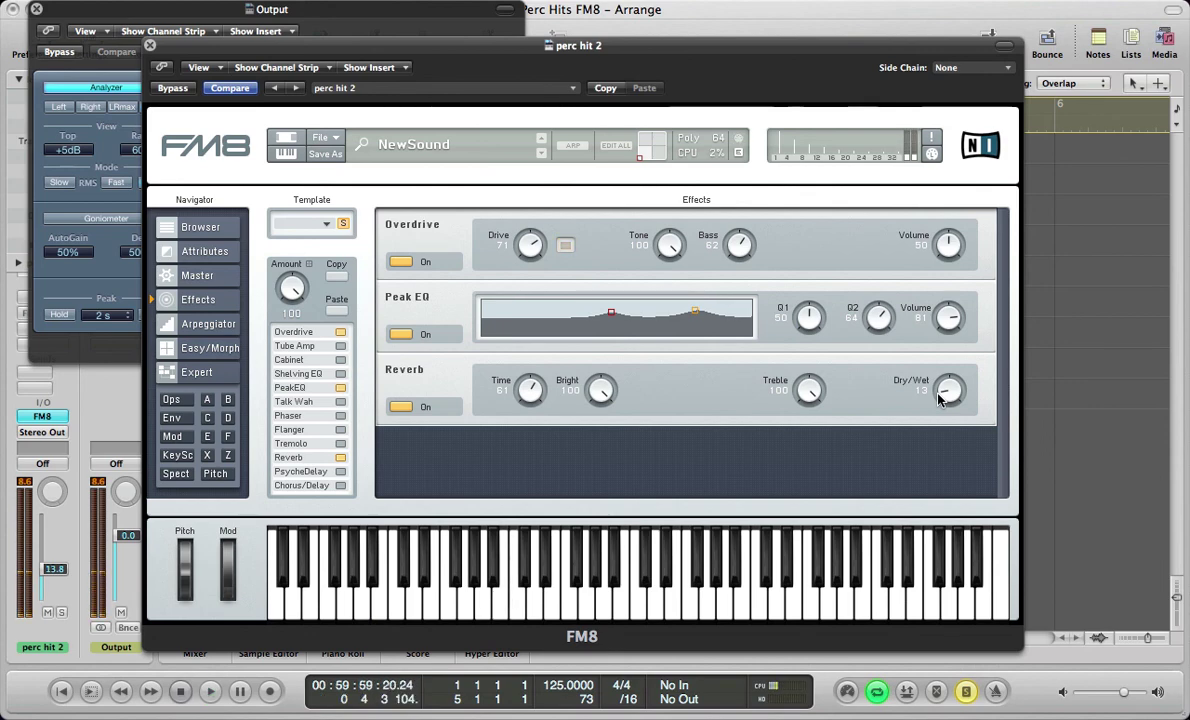
Step: Set the master pitch transpose to 12 in FM8 and play the sound
click(205, 277)
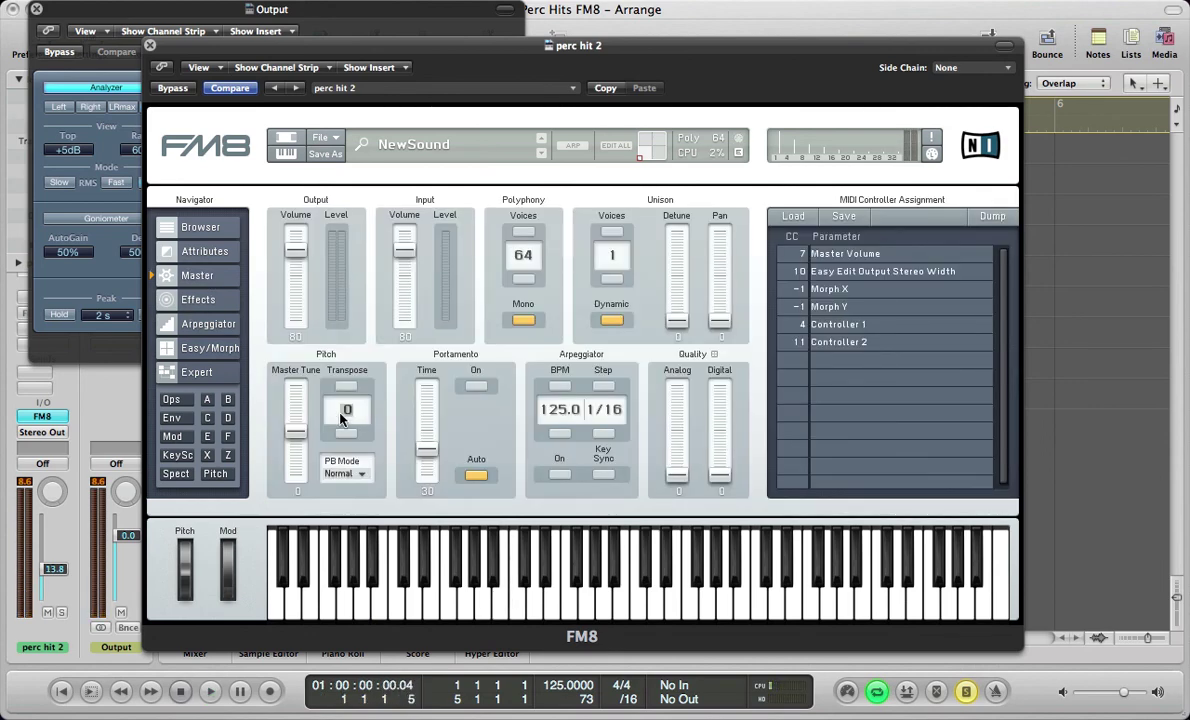
scroll(341, 419, up, 12)
key(space)
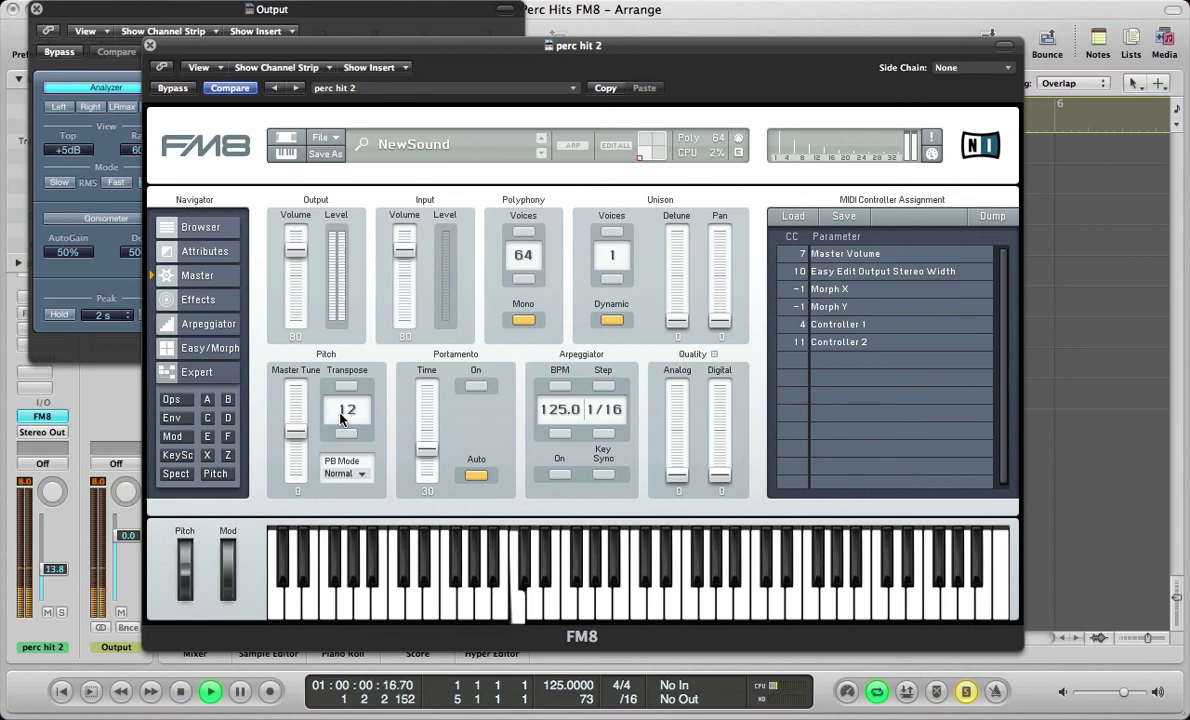
key(space)
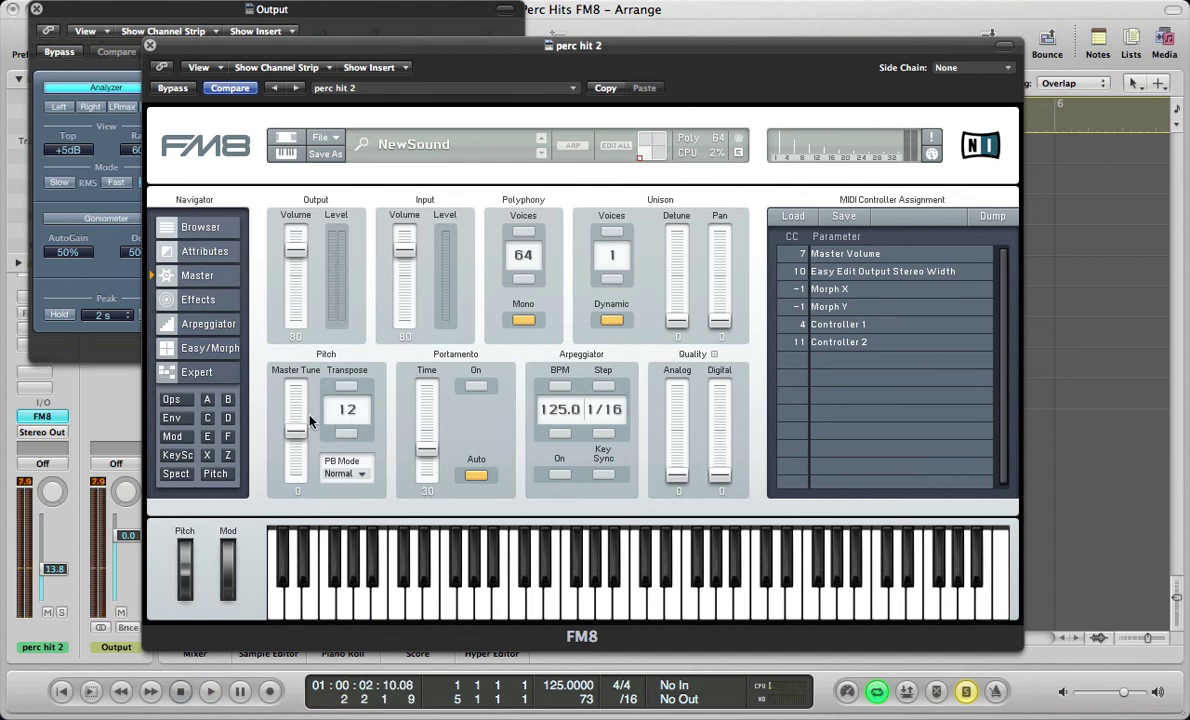
Step: Hide the plug-in windows and play the perc hit 2 and KICK - Triangular regions together from the start
key(v)
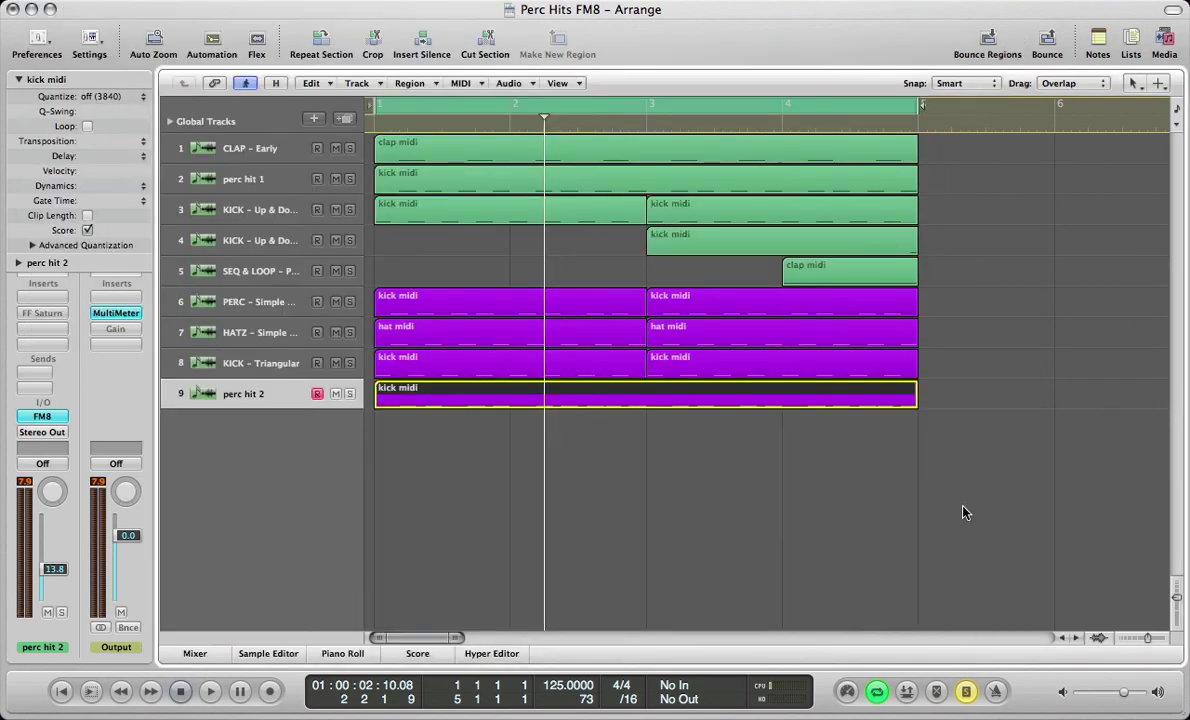
drag(963, 512, 385, 368)
key(Return)
key(space)
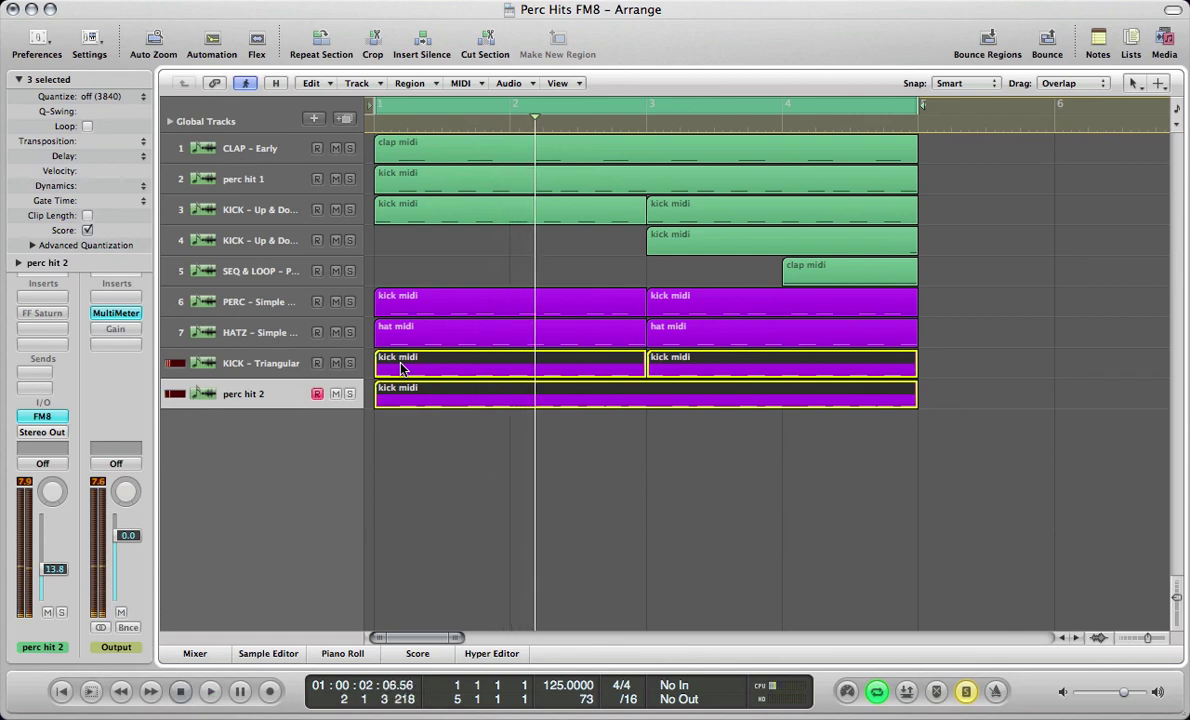
Step: Activate the FF Saturn insert on the perc hit 2 track and listen to only that track's region
click(246, 393)
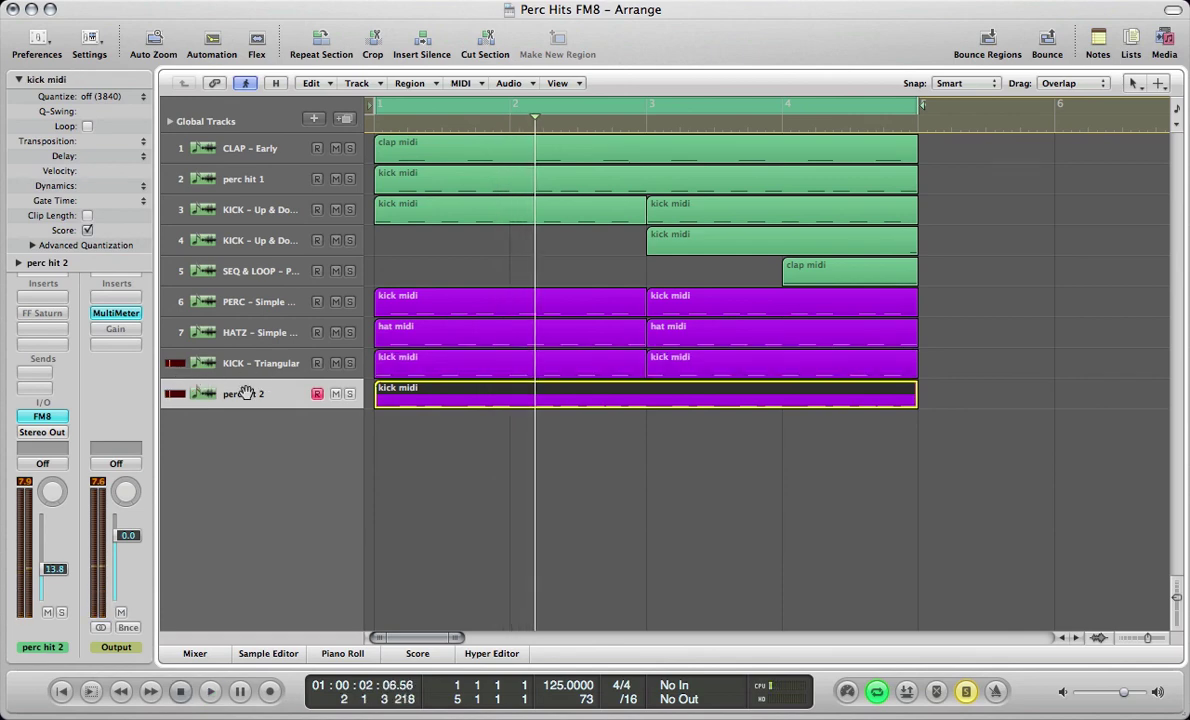
click(30, 324)
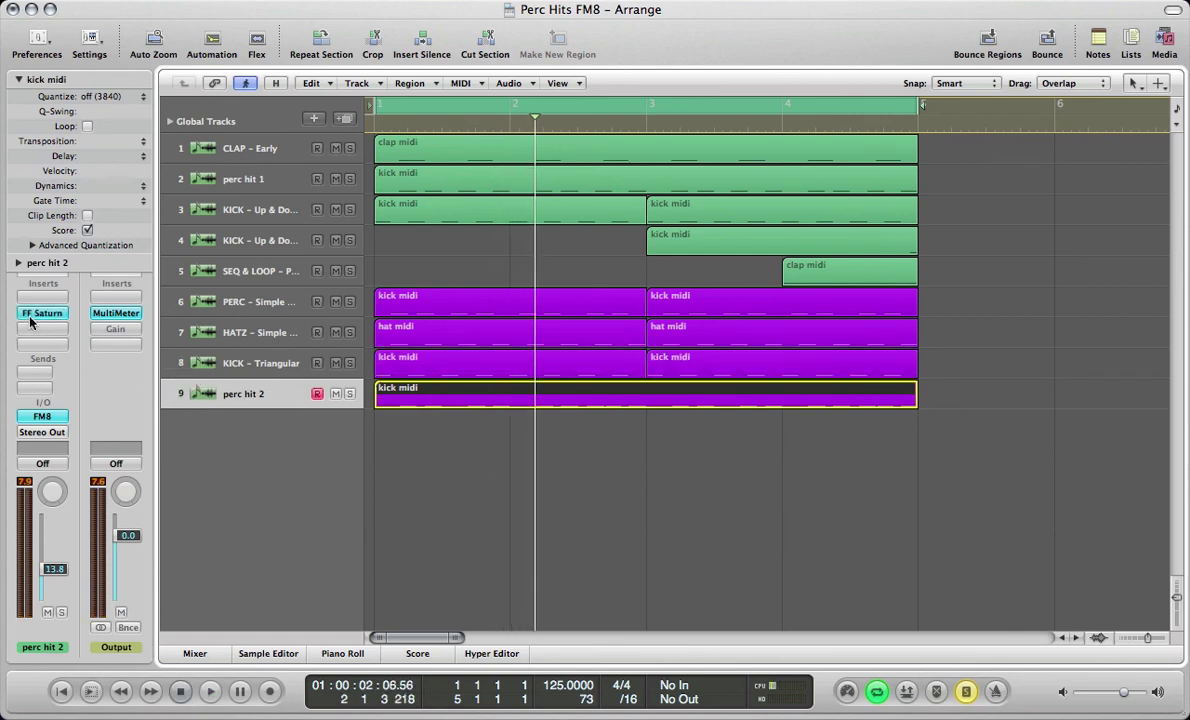
key(space)
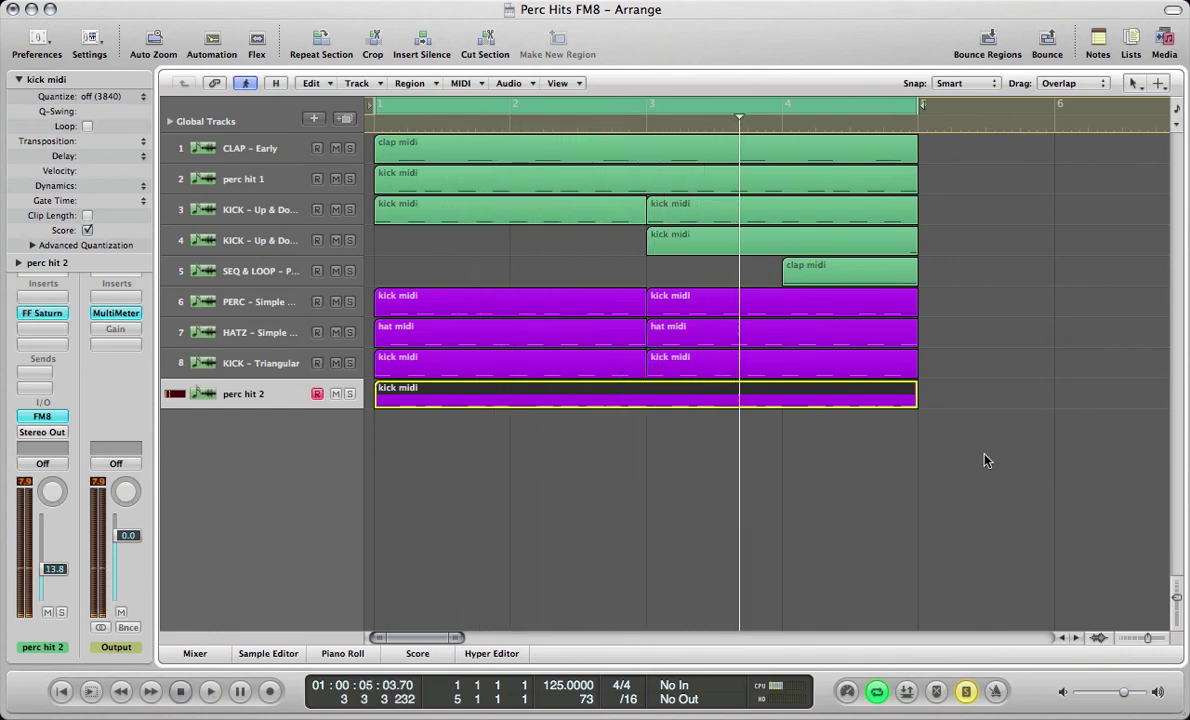
Step: Play all the purple regions on tracks 6 to 9 together, and return the playhead to the start
drag(945, 455, 393, 303)
key(space)
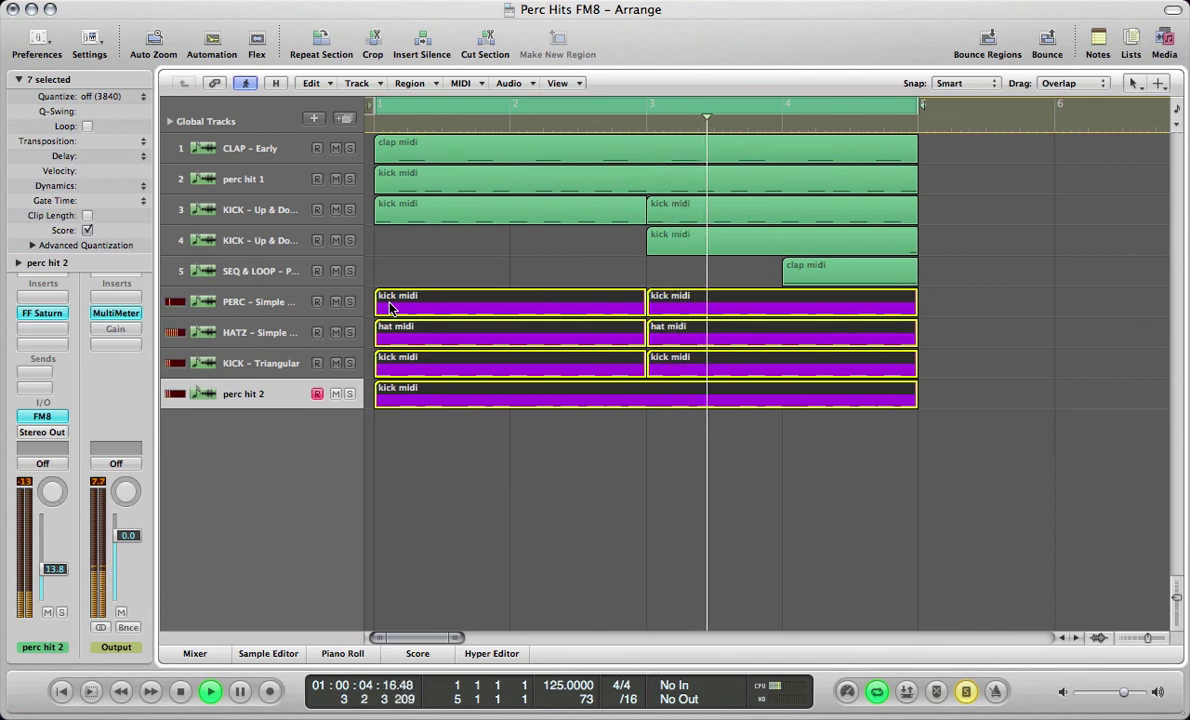
key(space)
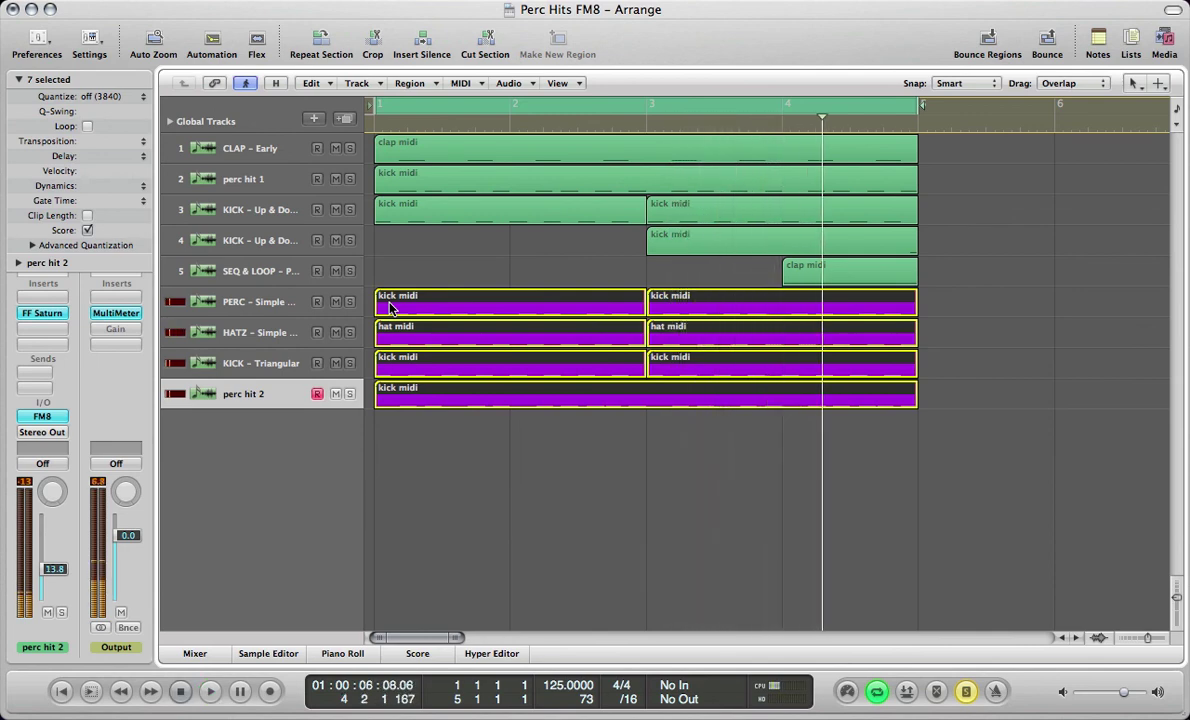
key(Return)
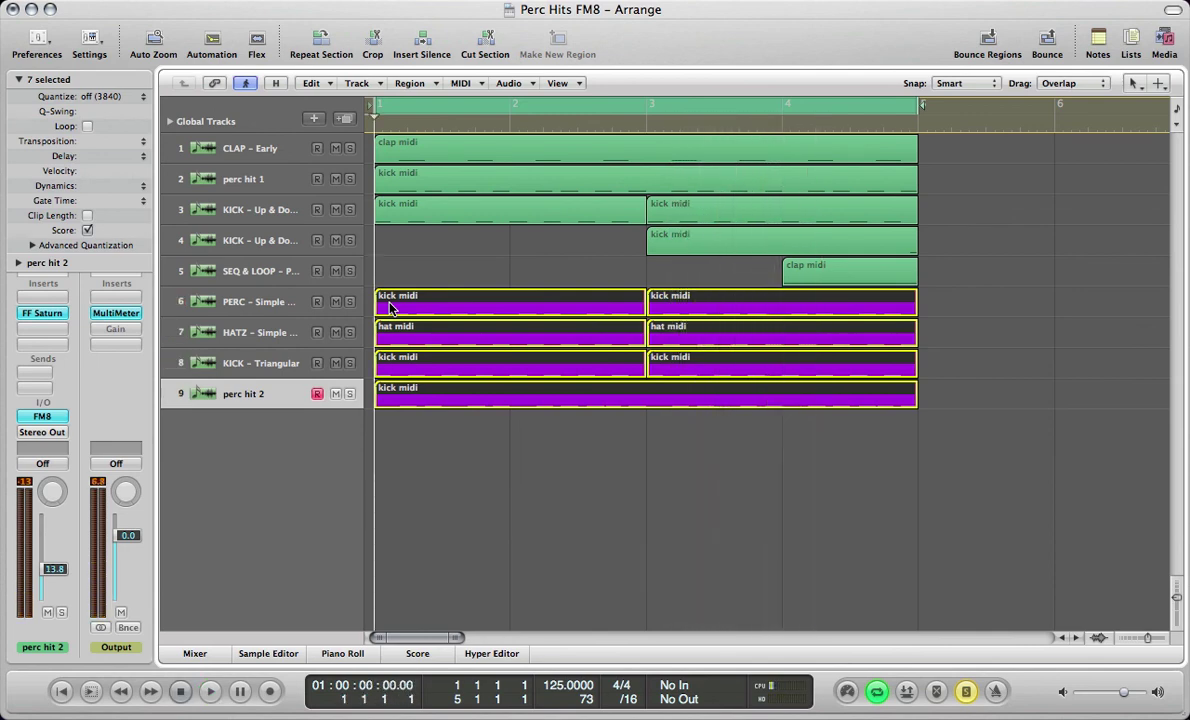